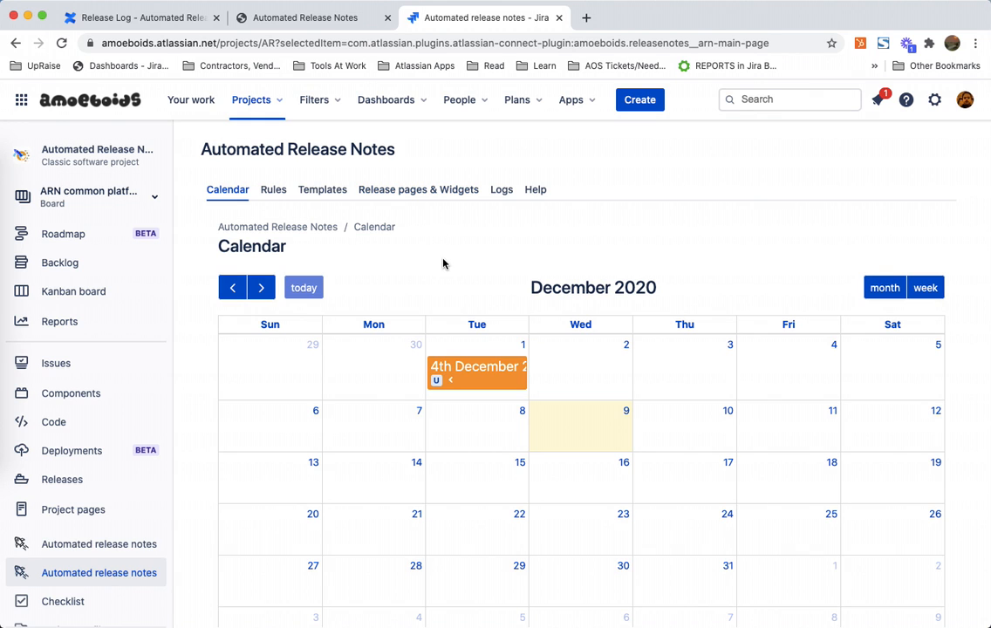
Step: Switch to the public Automated Release Notes (Free) release page tab and scroll through it
click(329, 24)
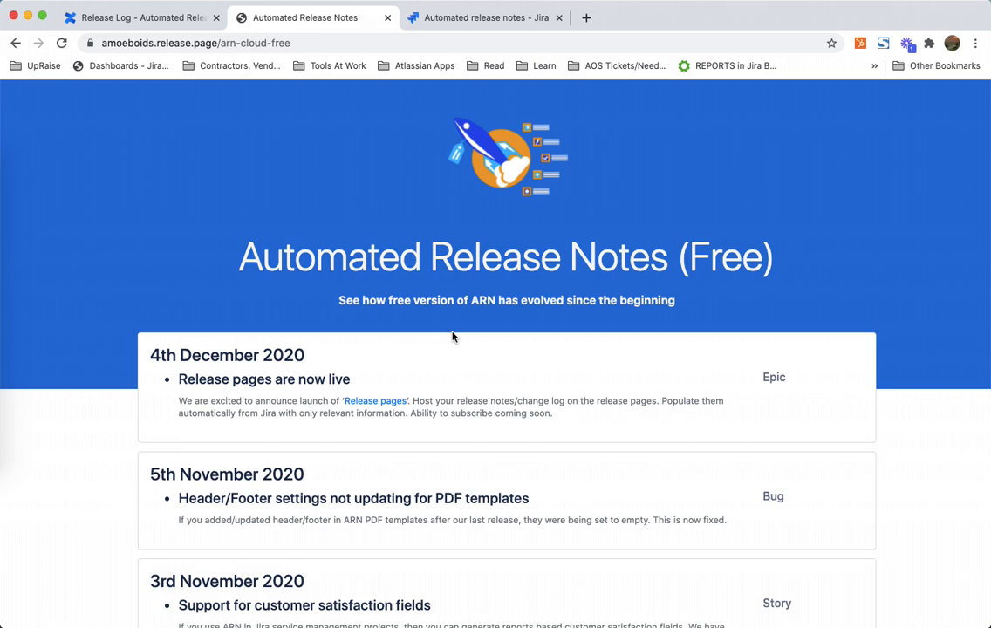
scroll(452, 337, down, 1)
scroll(452, 337, up, 1)
Step: Replace the release.page part of the address with release.directory
click(197, 42)
click(212, 41)
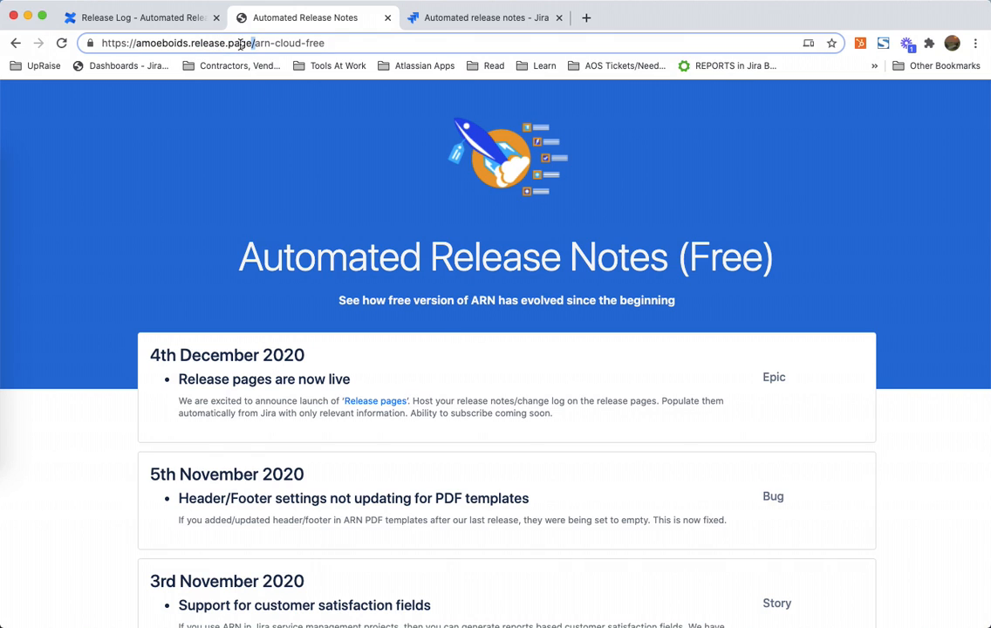
key(shift+Left)
key(shift+Left)
key(shift+Left)
key(shift+Left)
key(shift+Left)
key(shift+Left)
key(shift+Left)
key(shift+Left)
key(shift+Left)
key(shift+Left)
key(shift+Left)
key(shift+Left)
key(shift+Left)
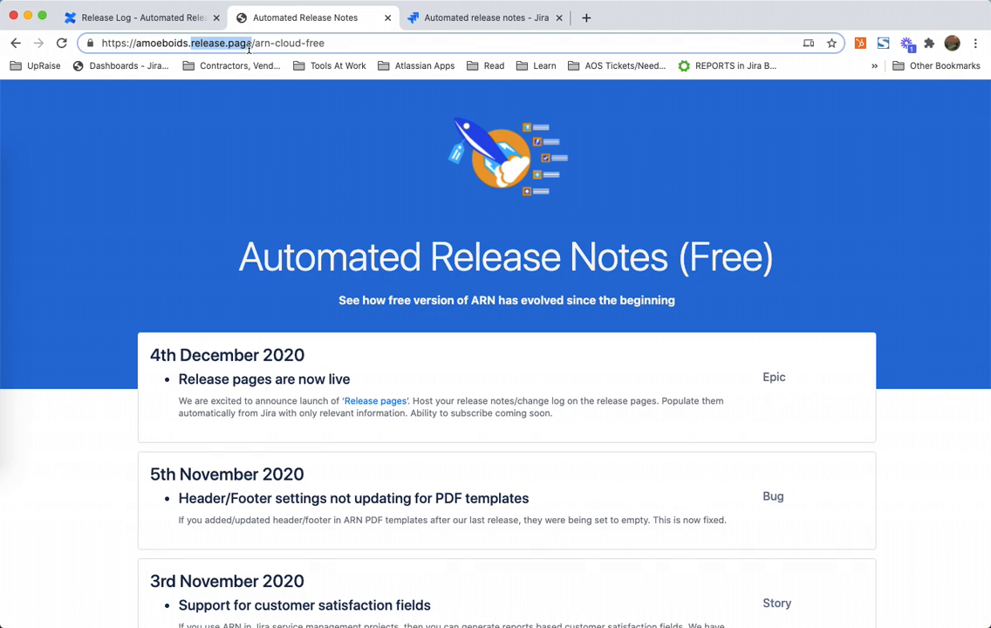
key(Right)
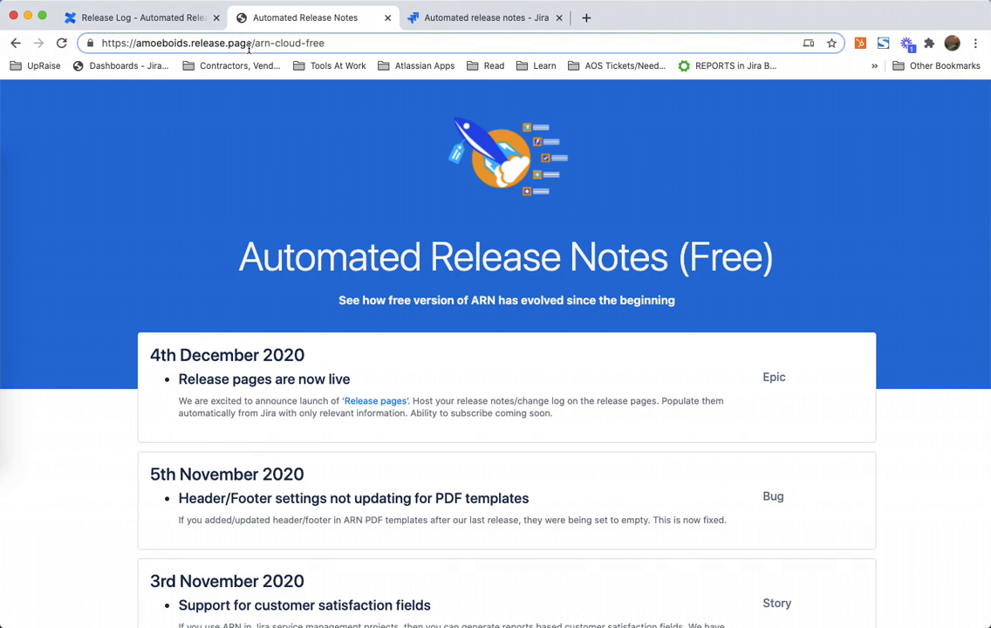
key(shift+Left)
key(shift+Left)
key(shift+Left)
key(shift+Left)
key(shift+Left)
key(shift+Left)
key(shift+Left)
key(shift+Left)
key(shift+Left)
key(shift+Left)
key(shift+Left)
key(shift+Left)
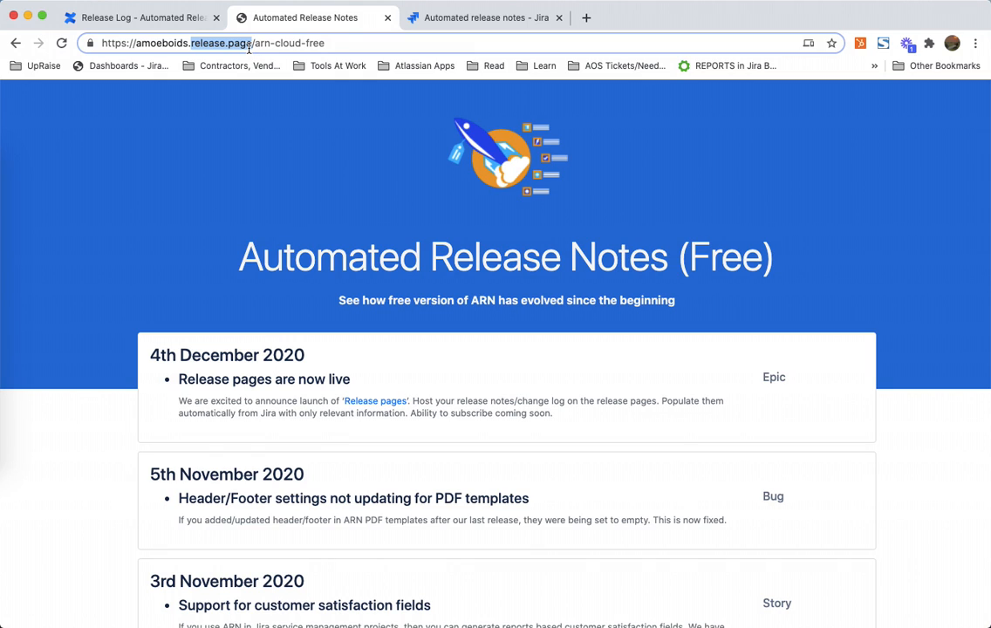
key(shift+Right)
key(shift+Right)
key(shift+Right)
key(shift+Right)
key(shift+Right)
key(shift+Right)
key(shift+Right)
key(shift+Right)
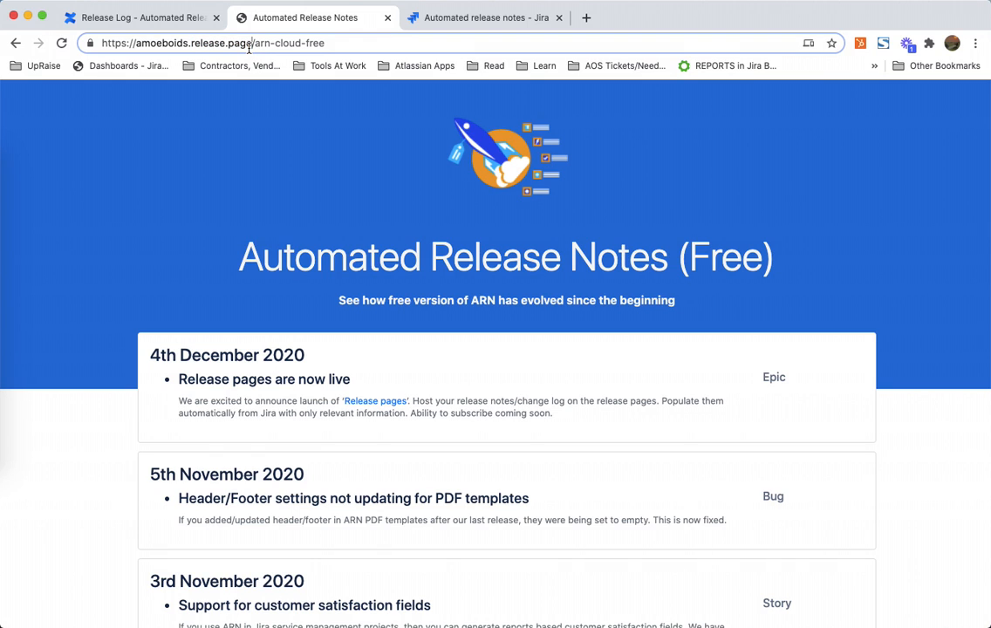
text(director)
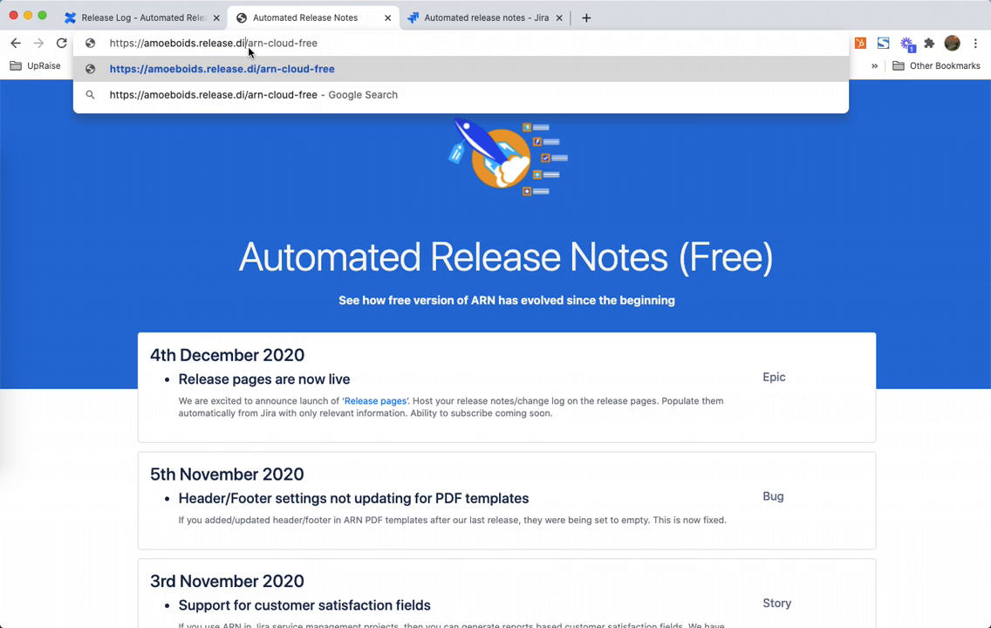
text(y)
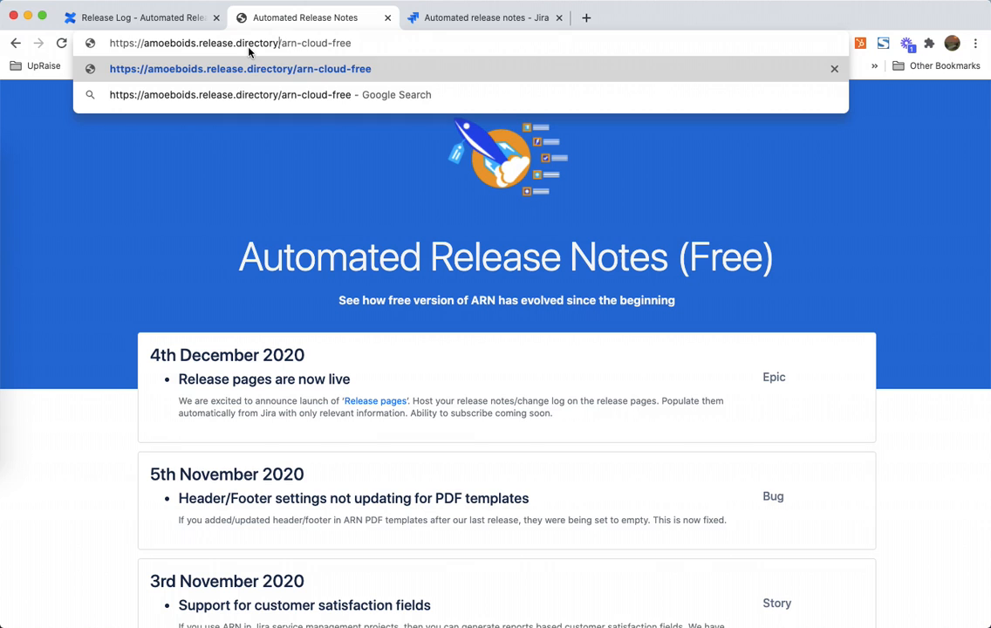
Step: Change the address domain back to release.page and open the release page
key(BackSpace)
key(BackSpace)
key(BackSpace)
key(BackSpace)
key(BackSpace)
key(BackSpace)
key(BackSpace)
key(BackSpace)
key(BackSpace)
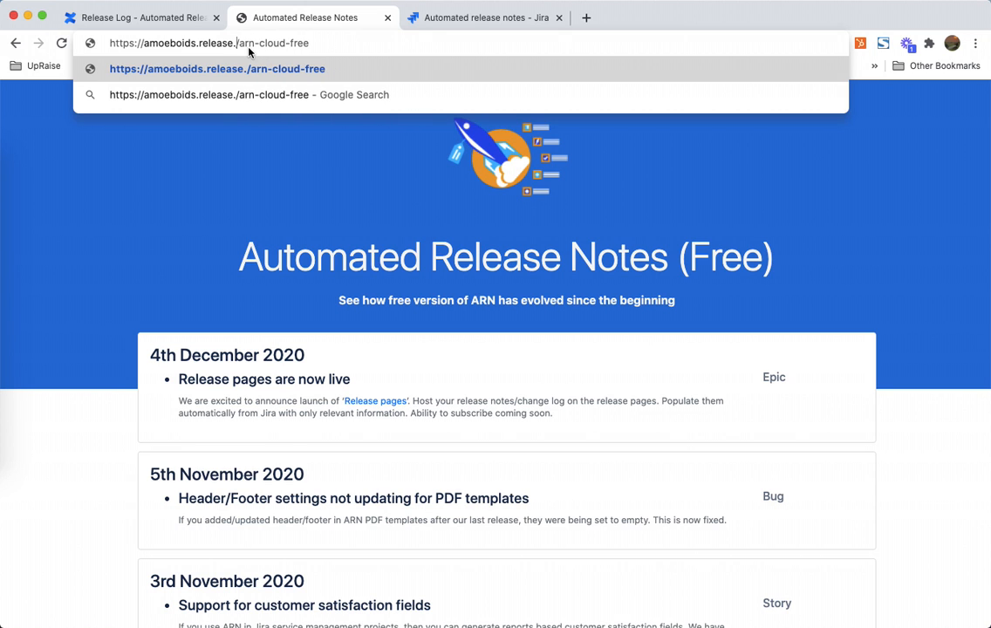
text(page)
key(Return)
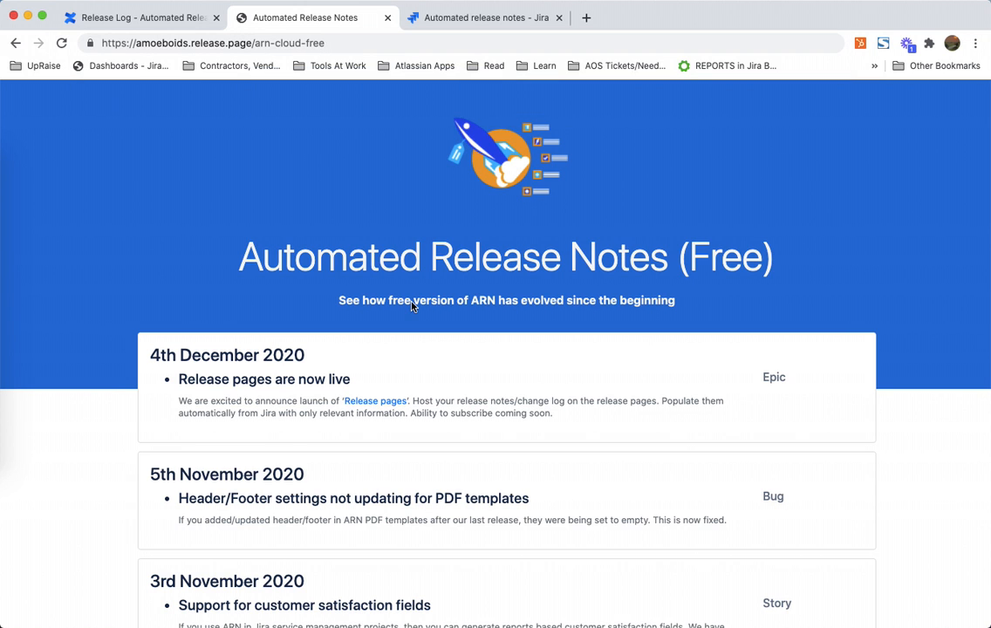
Step: Scroll through the release page's dated entries and highlight the 4th December 2020 heading
scroll(409, 301, down, 1)
scroll(411, 302, down, 4)
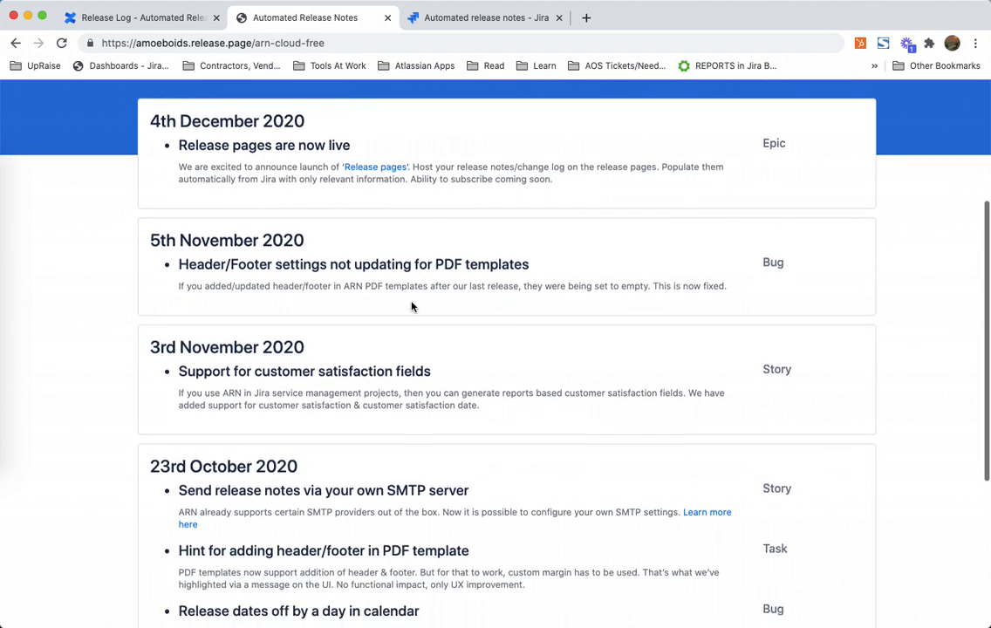
scroll(411, 302, up, 5)
scroll(413, 304, down, 5)
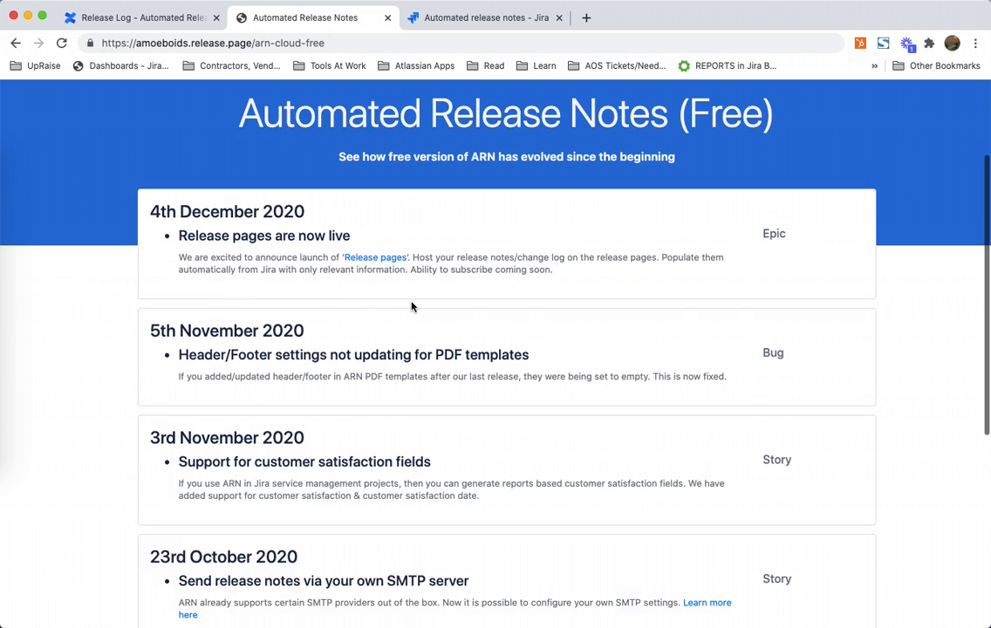
scroll(413, 305, up, 3)
scroll(413, 306, up, 2)
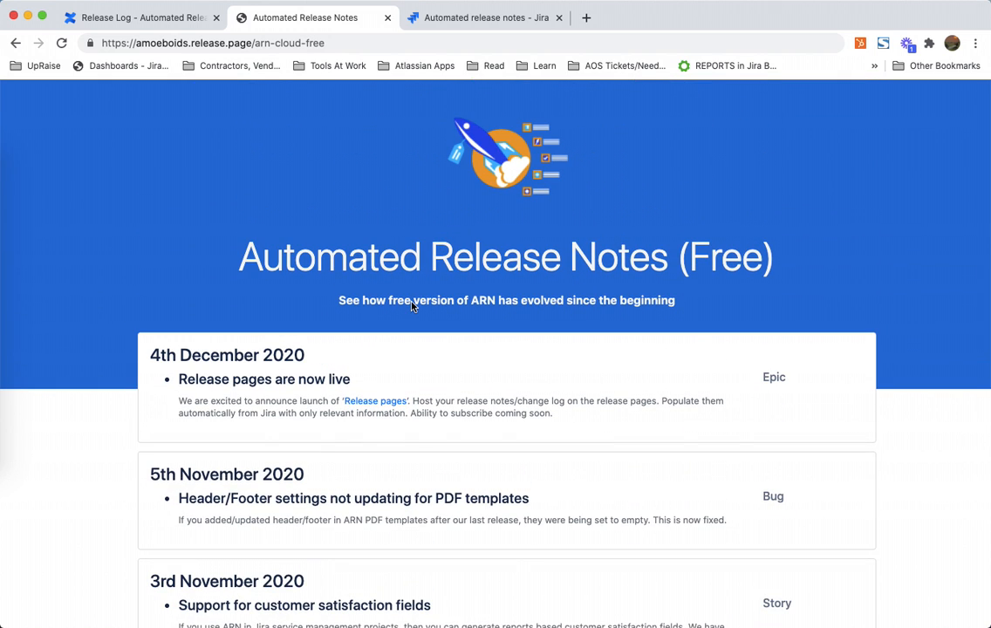
triple_click(163, 355)
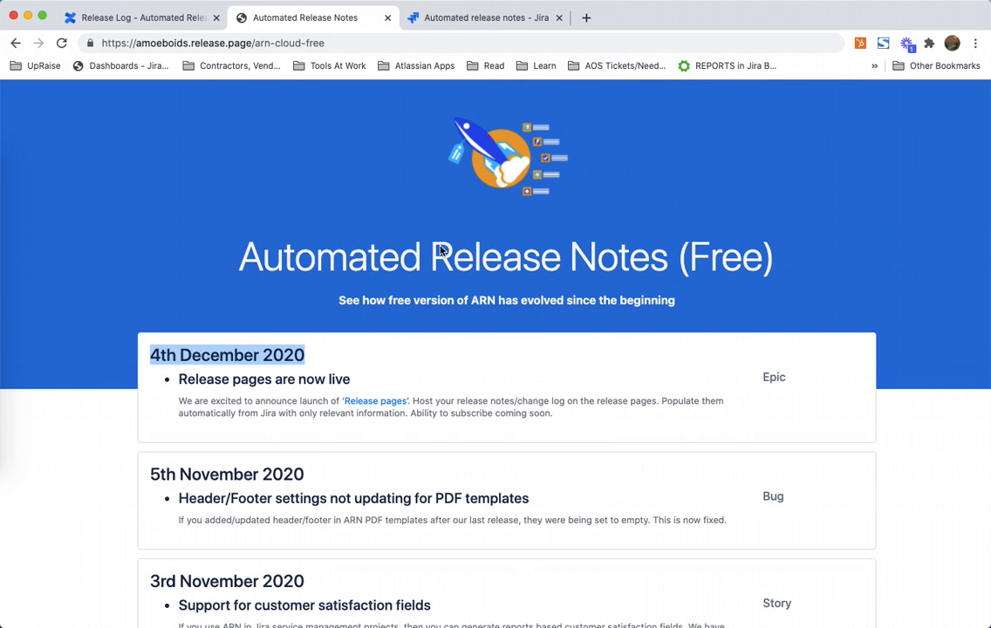
click(730, 269)
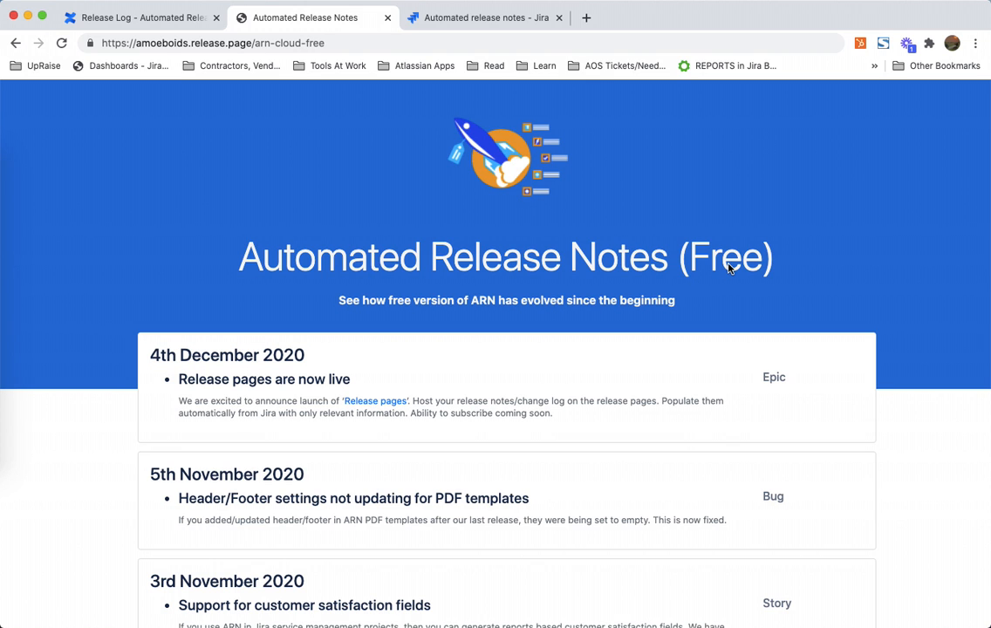
scroll(716, 293, down, 3)
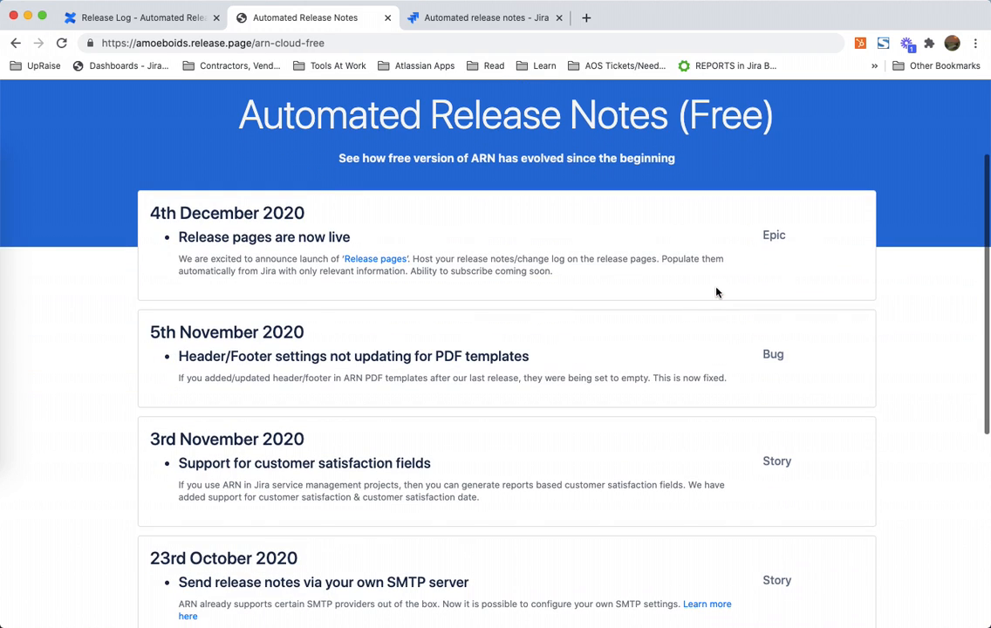
scroll(717, 292, down, 1)
scroll(716, 292, down, 2)
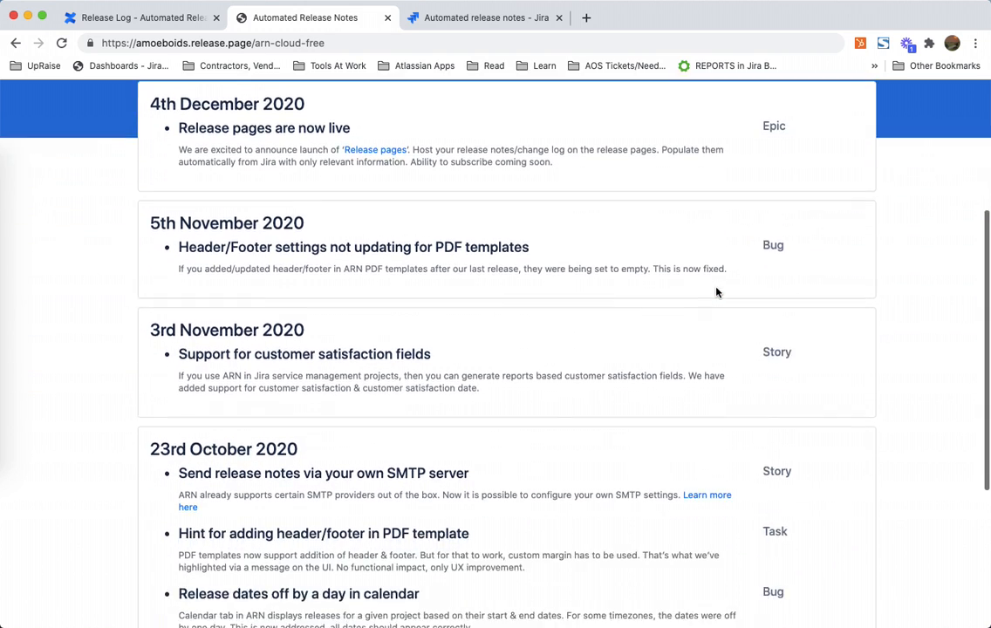
scroll(716, 292, up, 4)
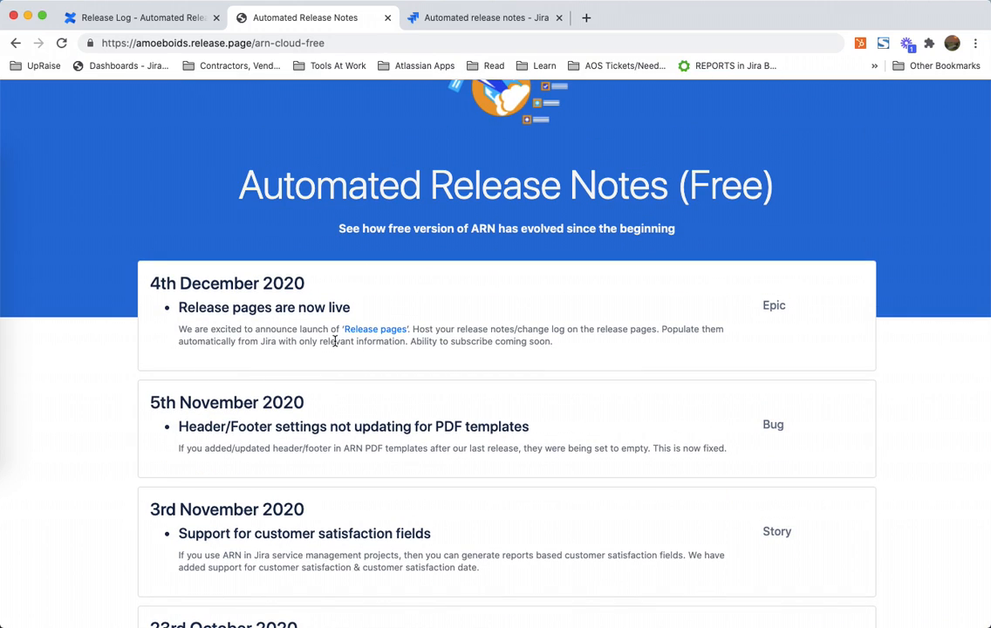
Step: Highlight the 4th December 2020 entry's title, description and Epic type label
triple_click(231, 308)
triple_click(250, 328)
click(253, 333)
triple_click(253, 333)
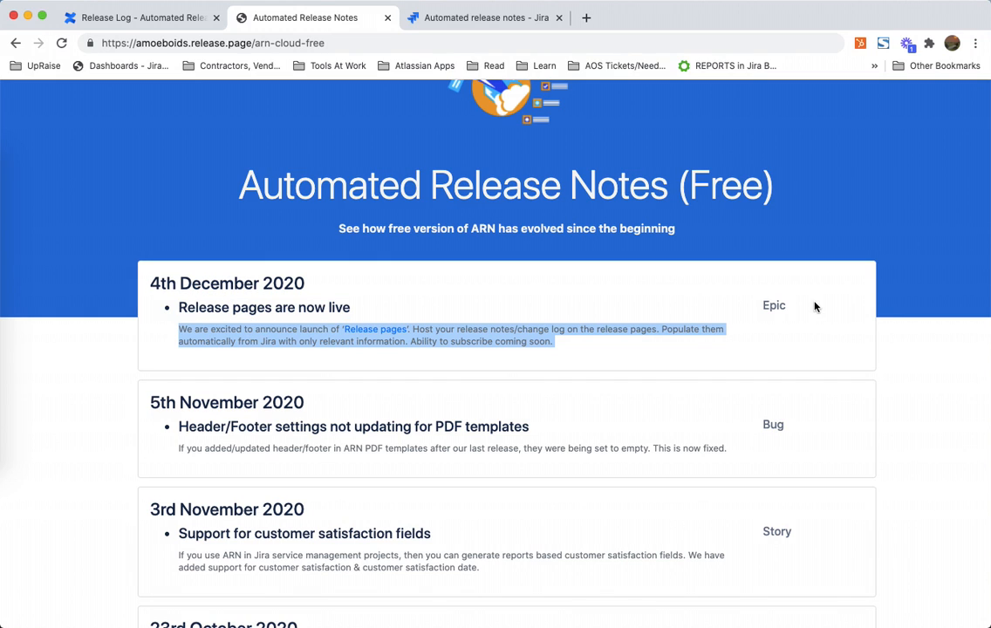
double_click(774, 305)
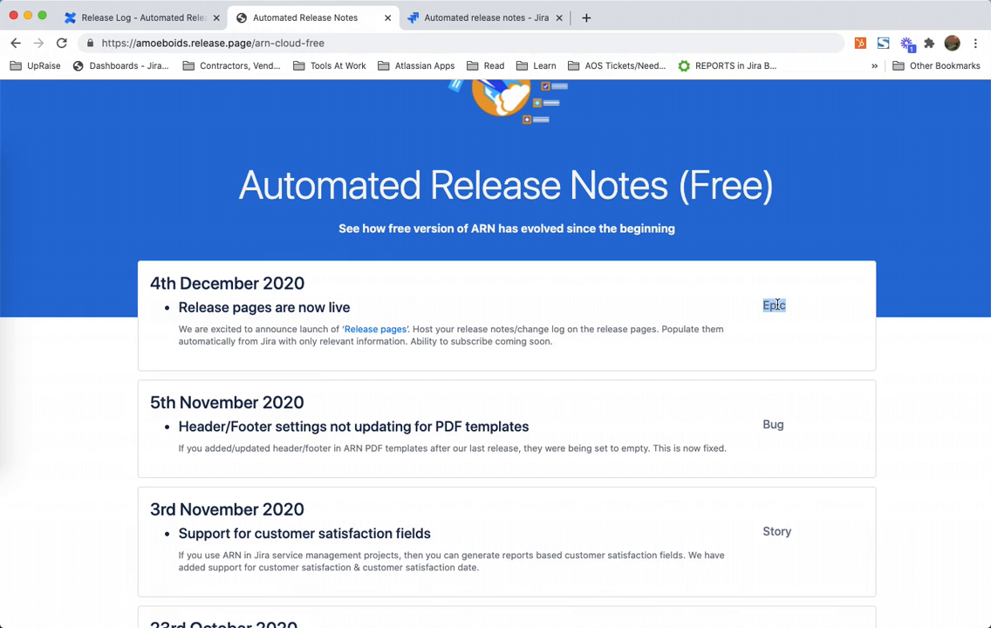
triple_click(281, 307)
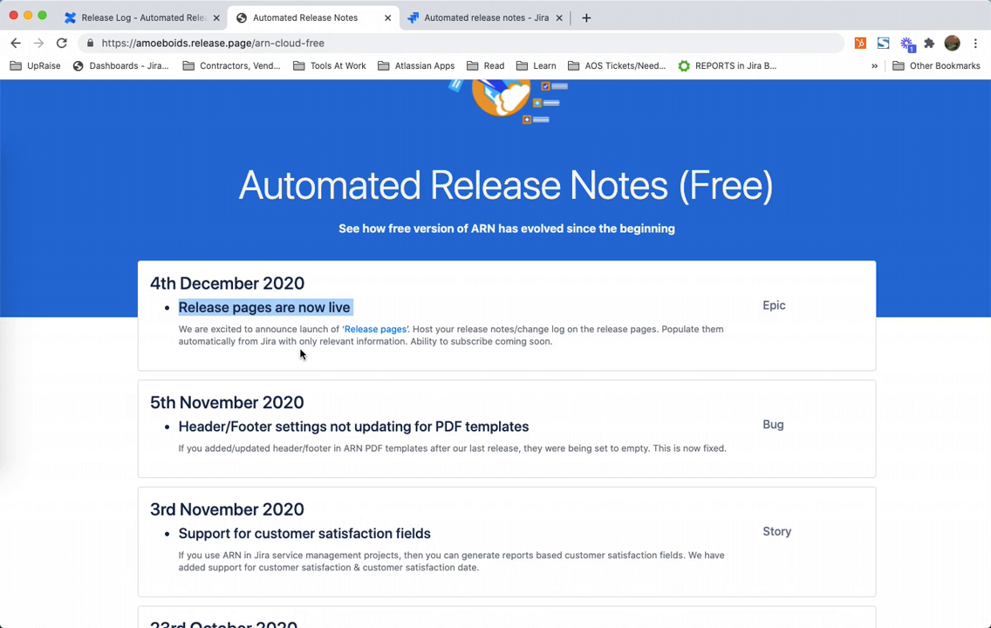
Step: Scroll down to the older October 2020 entries and back to the top
scroll(300, 353, down, 6)
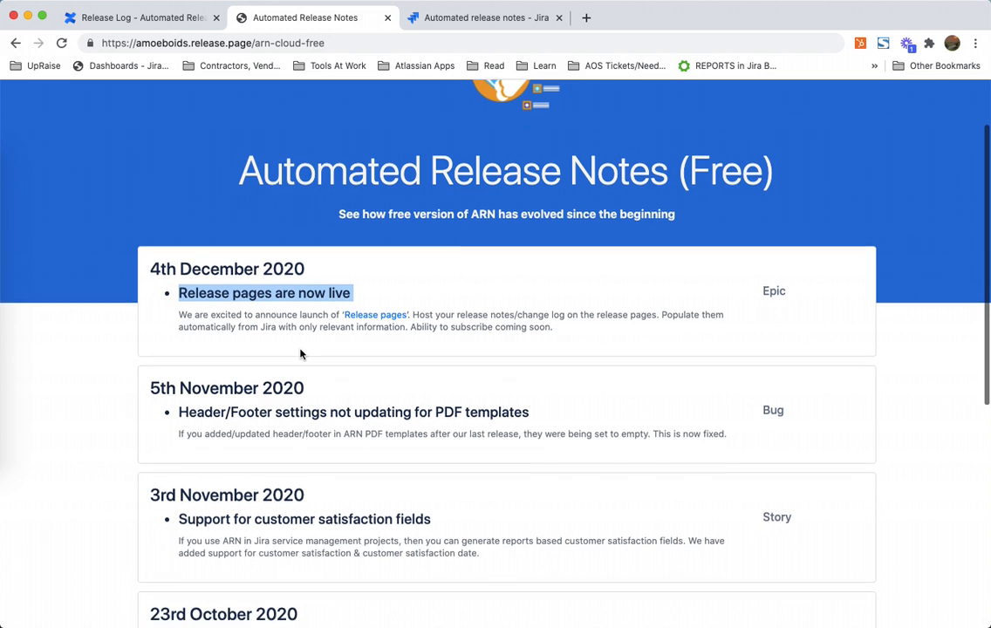
scroll(300, 350, down, 3)
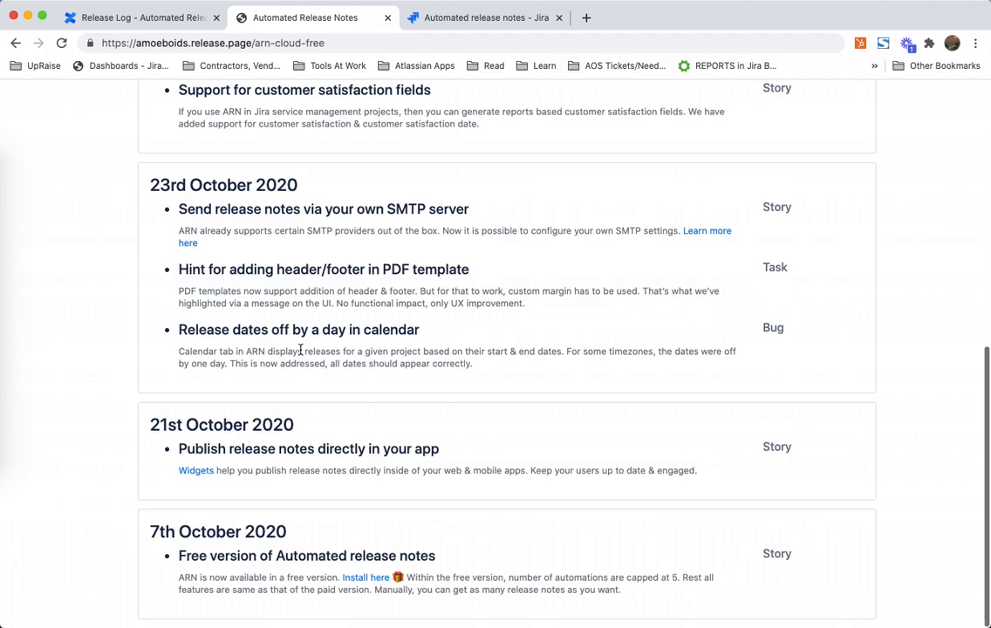
scroll(418, 571, up, 10)
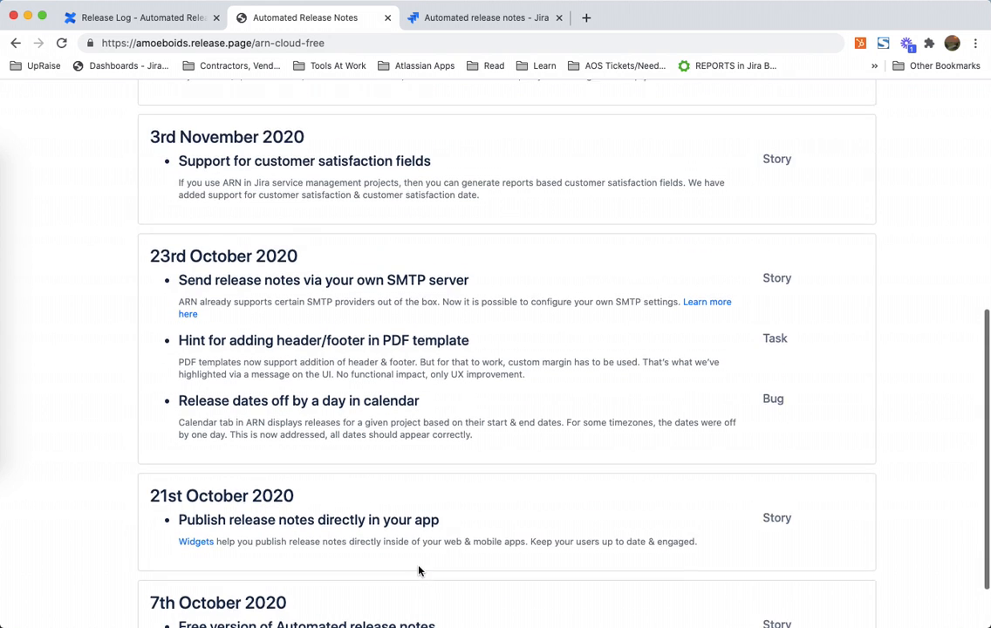
scroll(387, 445, down, 1)
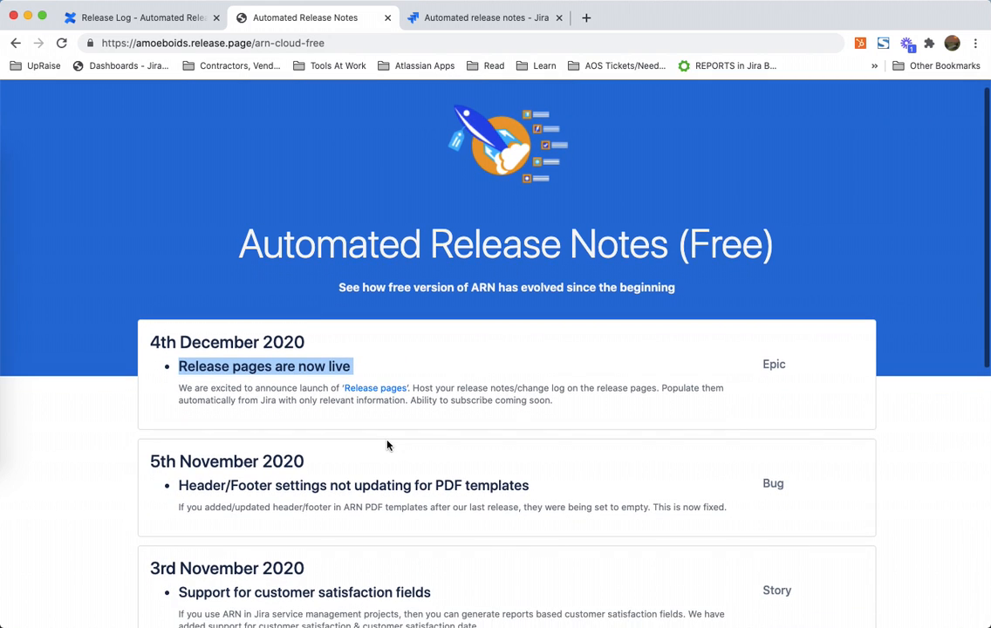
scroll(387, 445, up, 1)
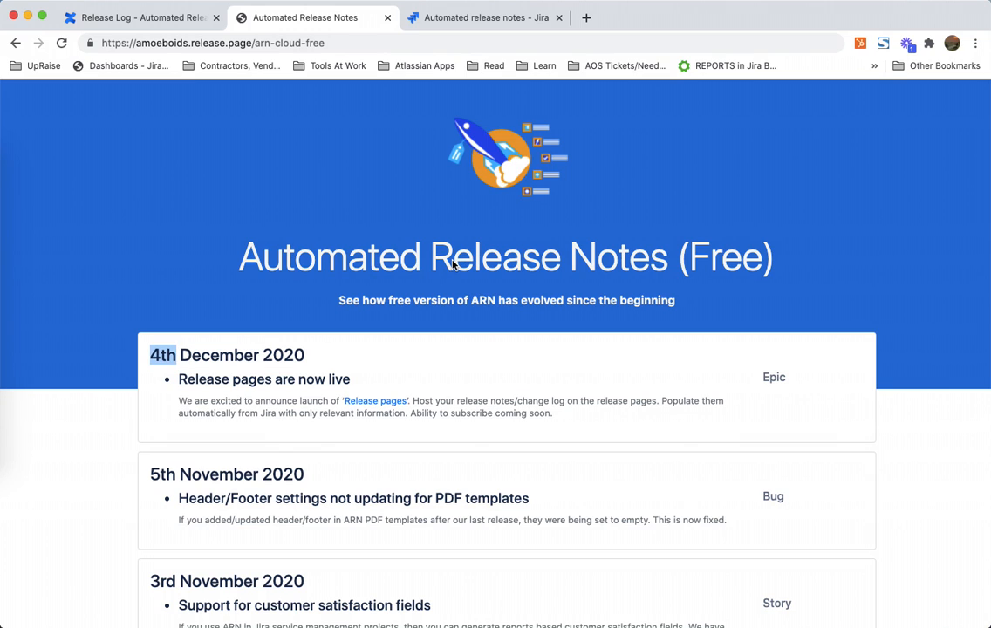
Step: Highlight the 4th December 2020 date heading and scroll through the entries below it
key(alt+shift+Right)
key(alt+shift+Right)
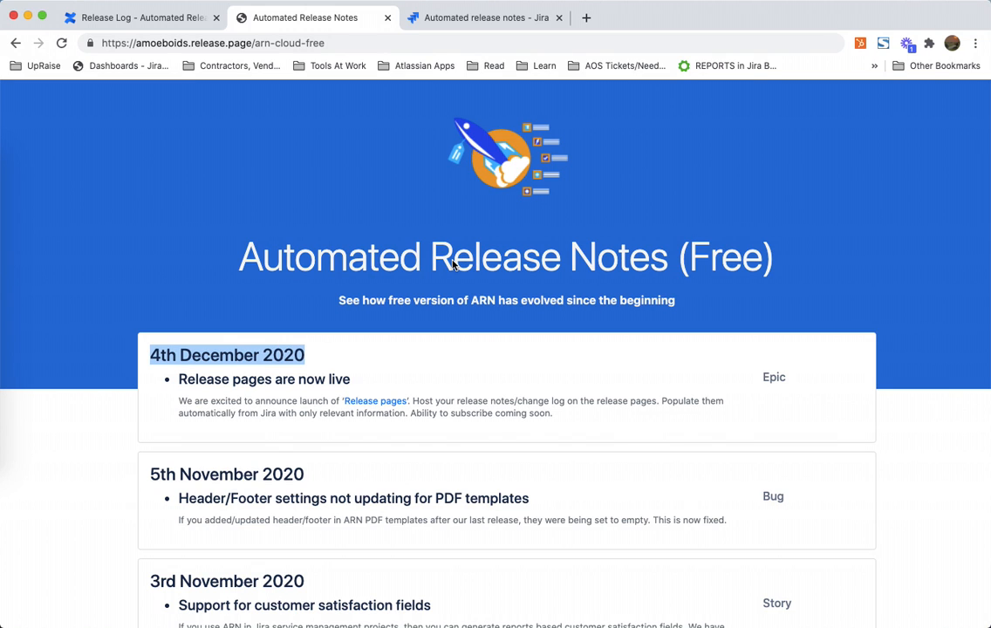
click(371, 307)
scroll(400, 478, down, 3)
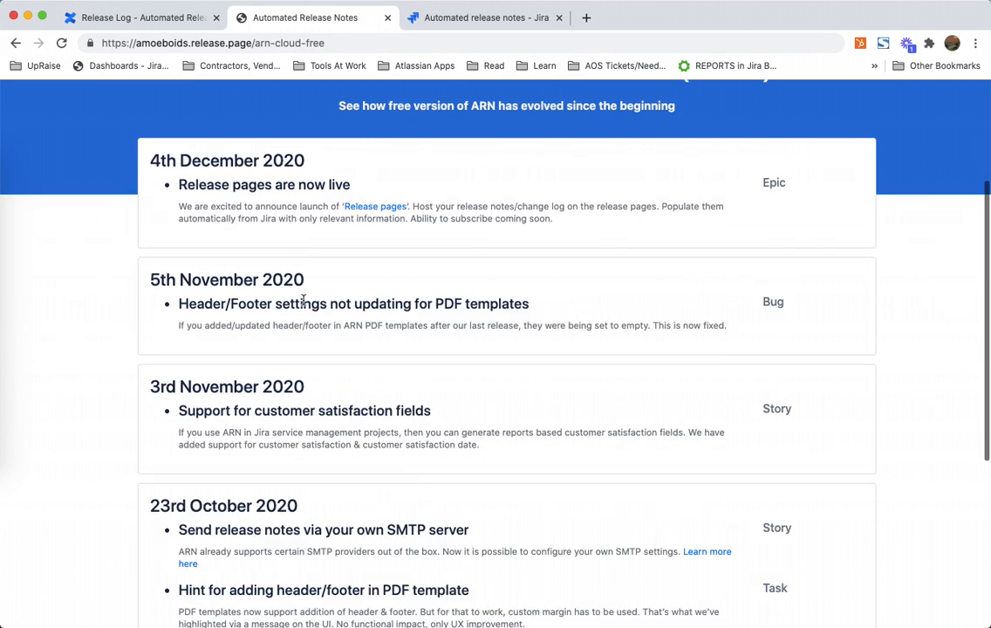
scroll(320, 469, down, 1)
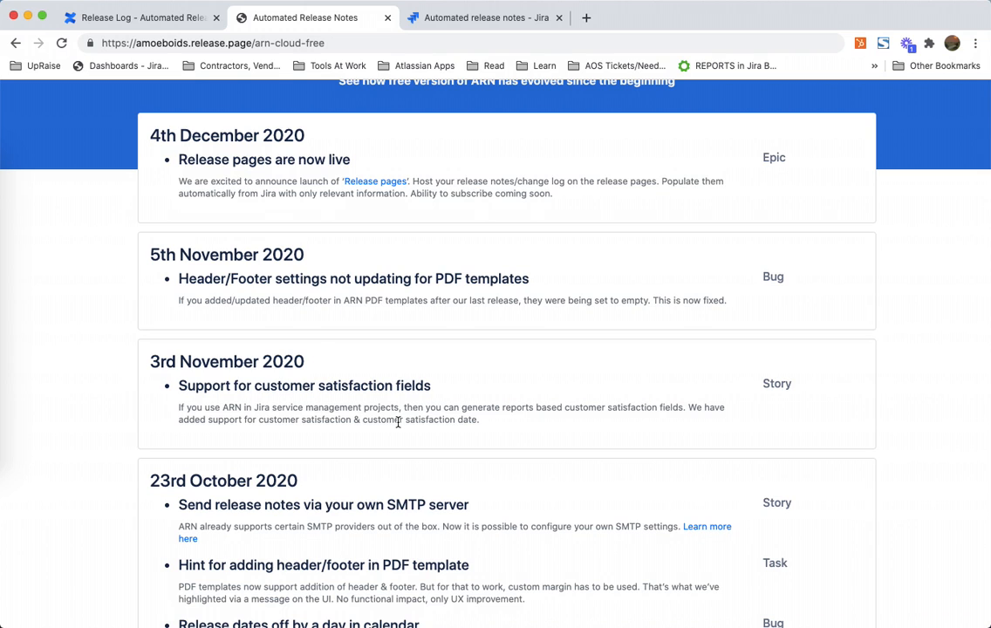
scroll(424, 265, up, 4)
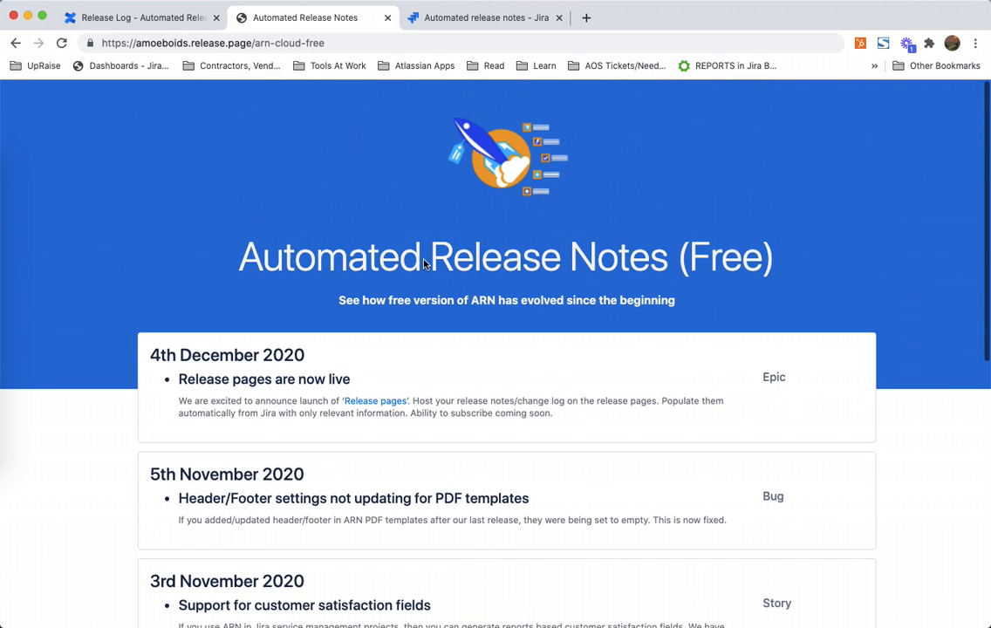
Step: Return to the Jira project tab and open the Release pages & Widgets section of Automated Release Notes
click(461, 17)
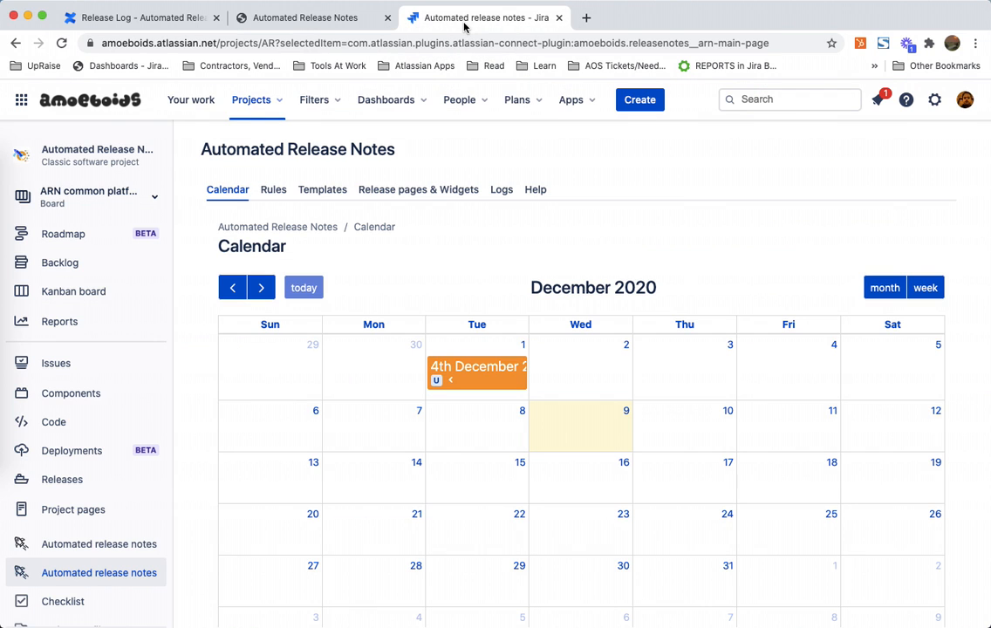
click(397, 192)
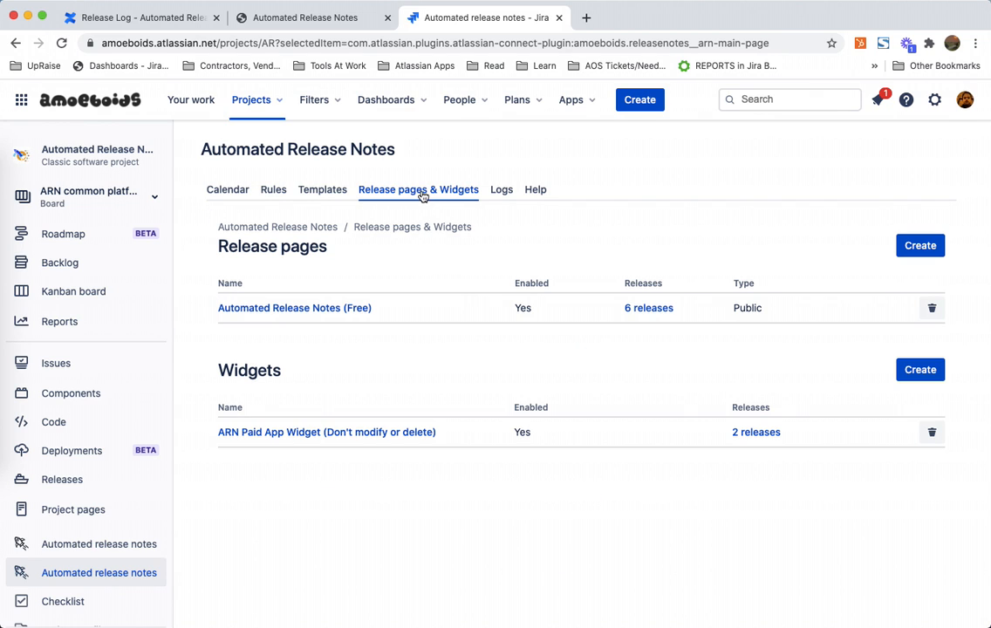
Step: Highlight the Release pages heading, compare with the public page's address, and return to the Jira tab
triple_click(283, 247)
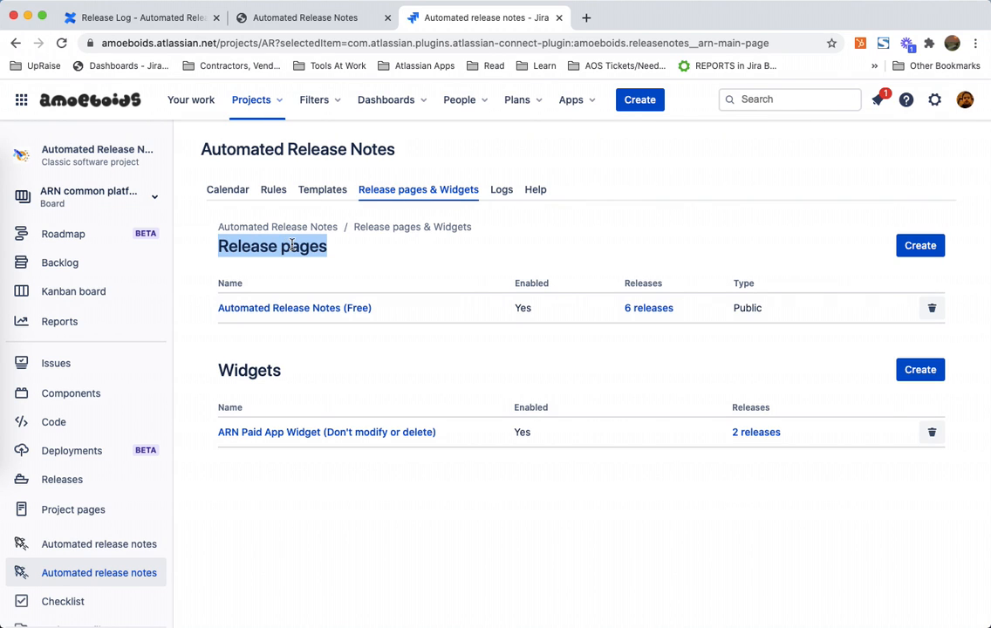
triple_click(284, 247)
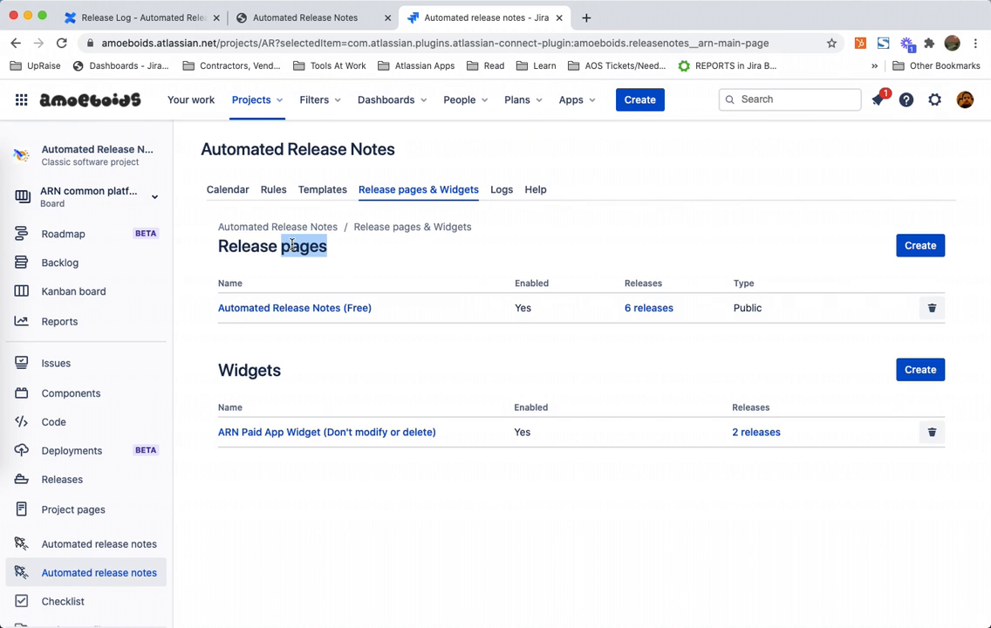
click(327, 23)
click(345, 43)
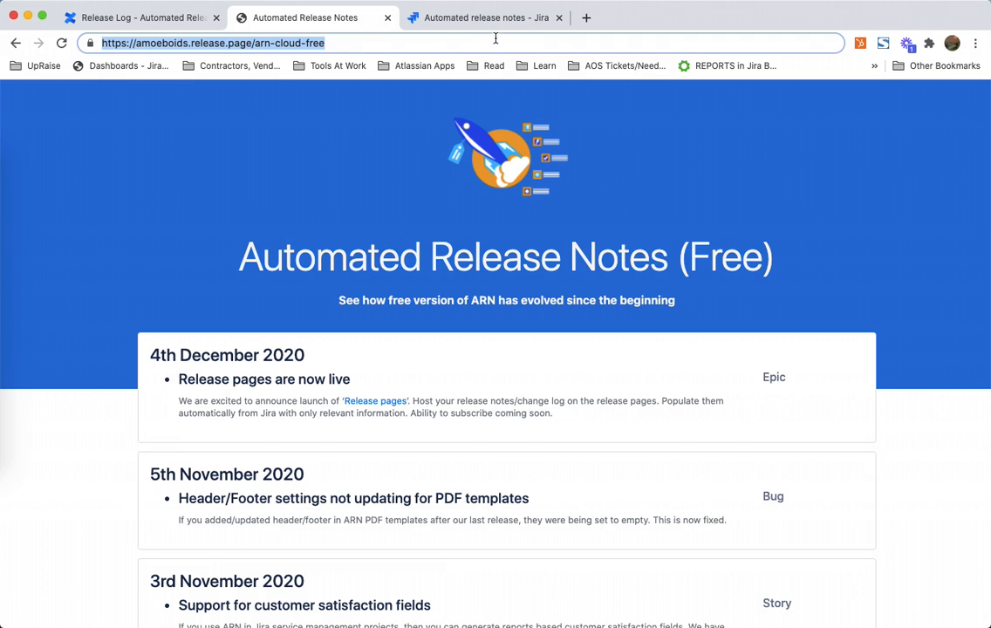
click(522, 25)
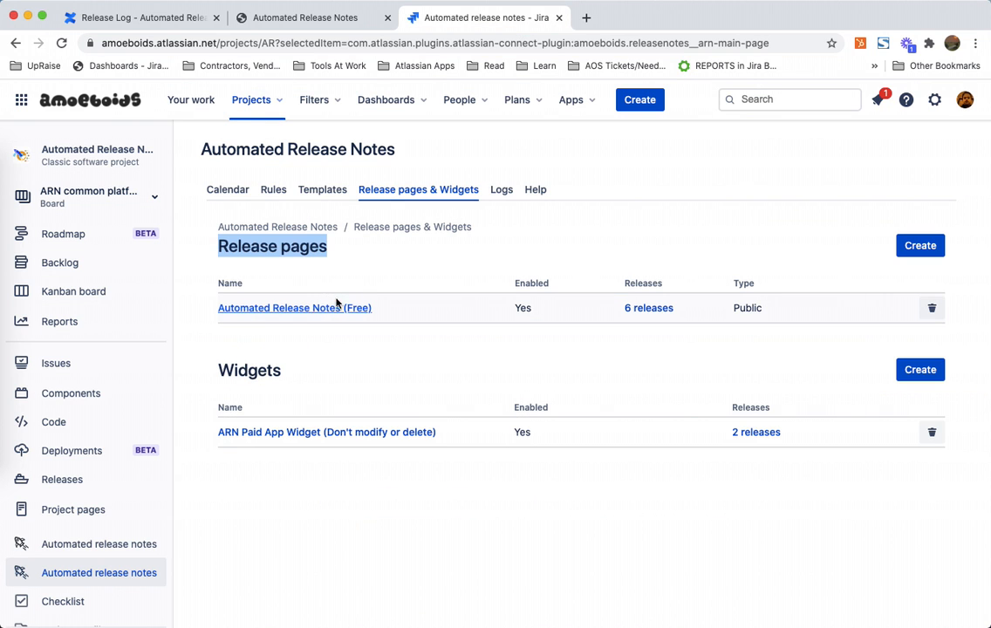
Step: Start creating a new release page and name it "Automated Release Notes"
click(445, 241)
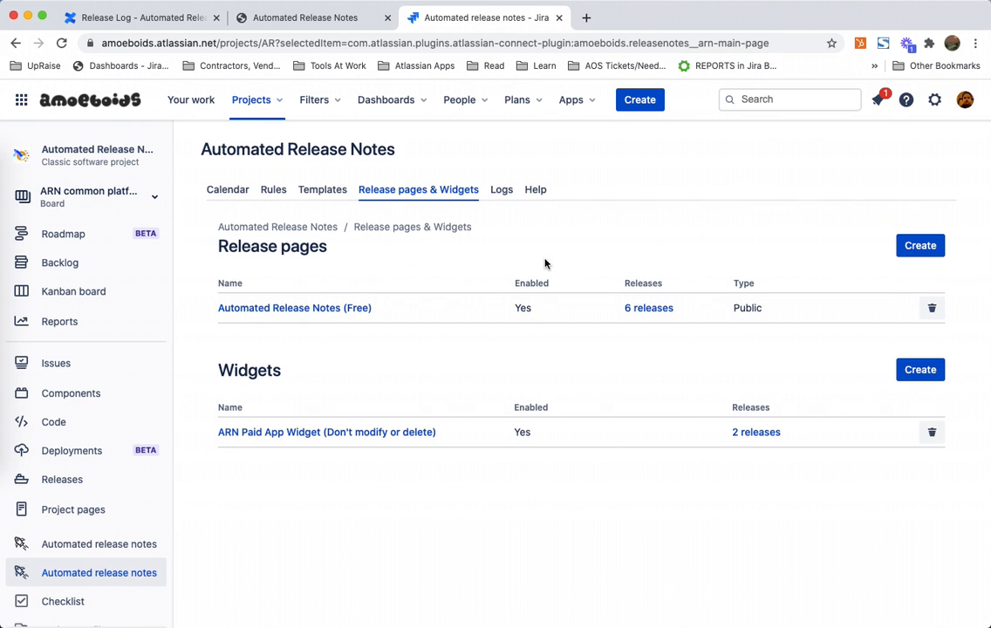
click(932, 249)
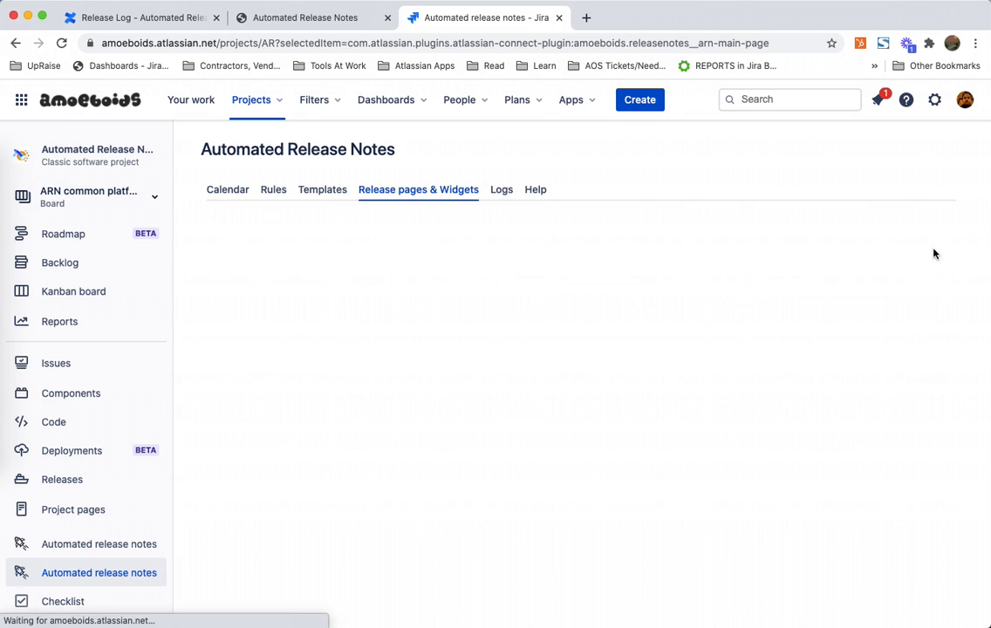
click(384, 336)
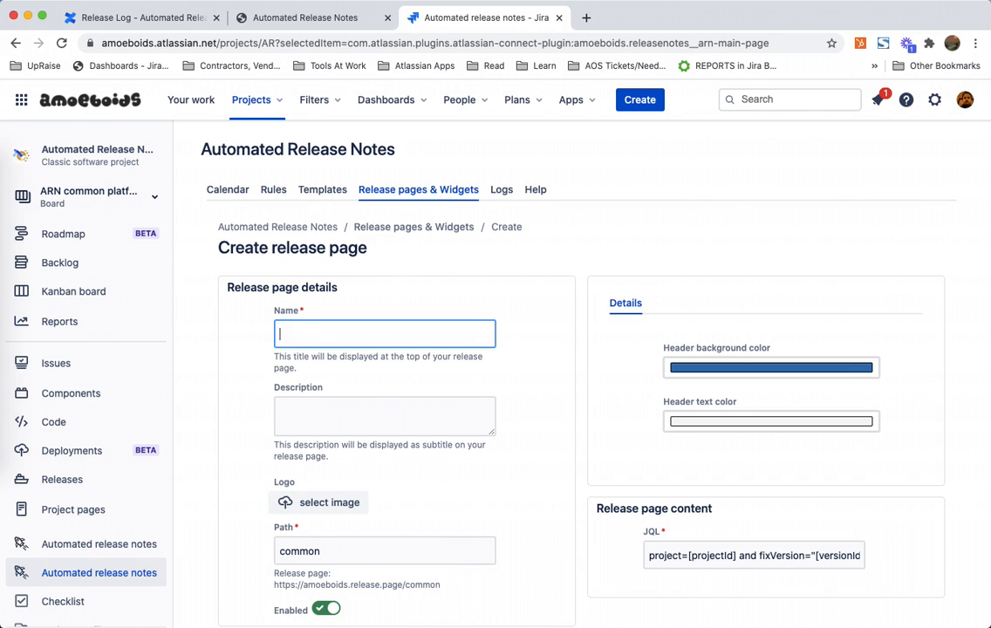
text(Automated Release Notes)
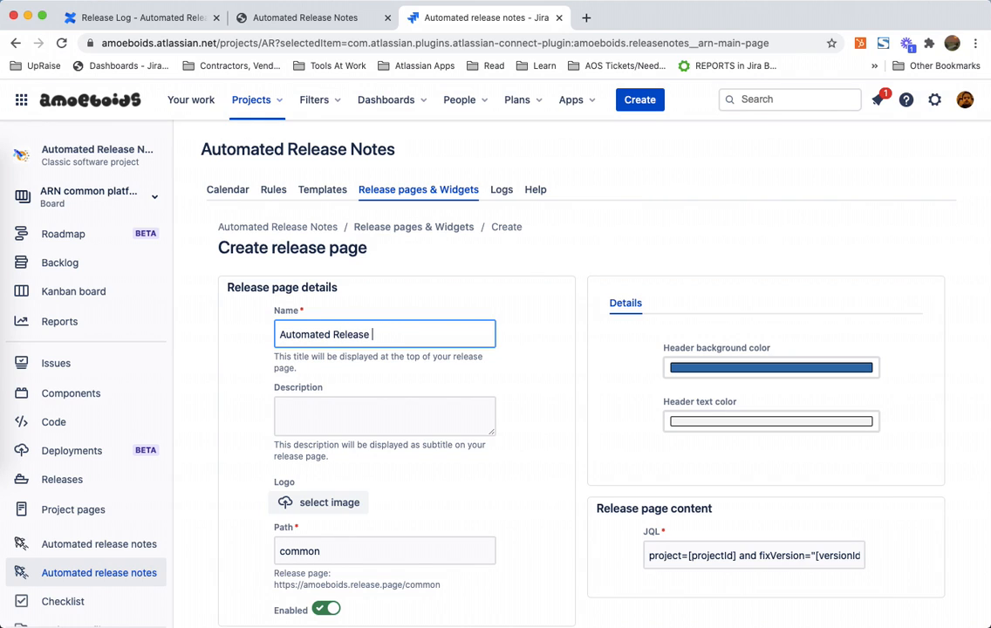
Step: Enter the description "Keep track of what's new in the Automated Release Notes (Cloud) version."
click(363, 411)
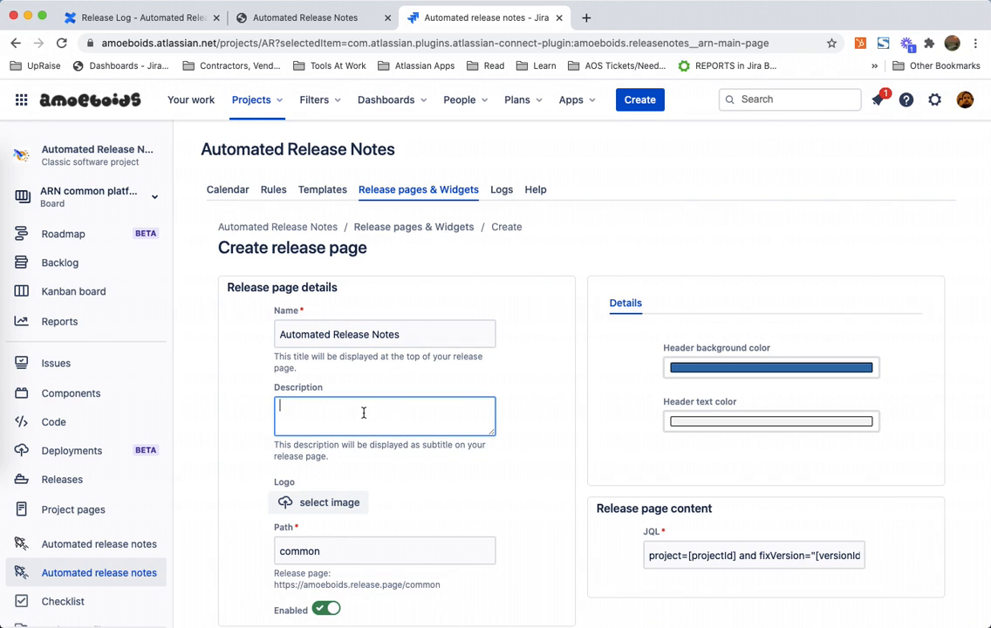
text(Keep track of what's new in the Automated )
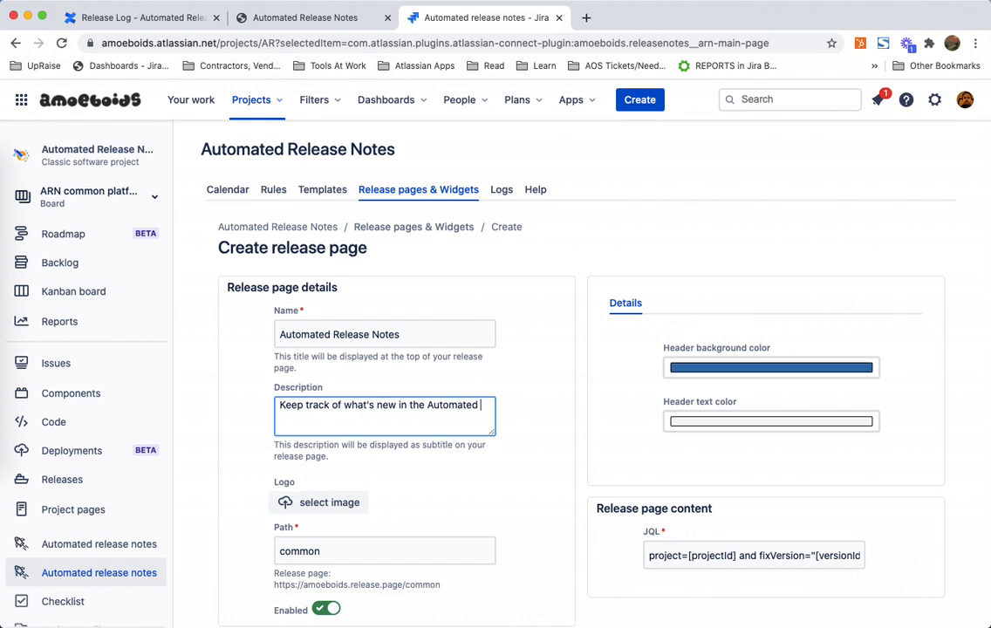
text(Release Notes (Cloud) version)
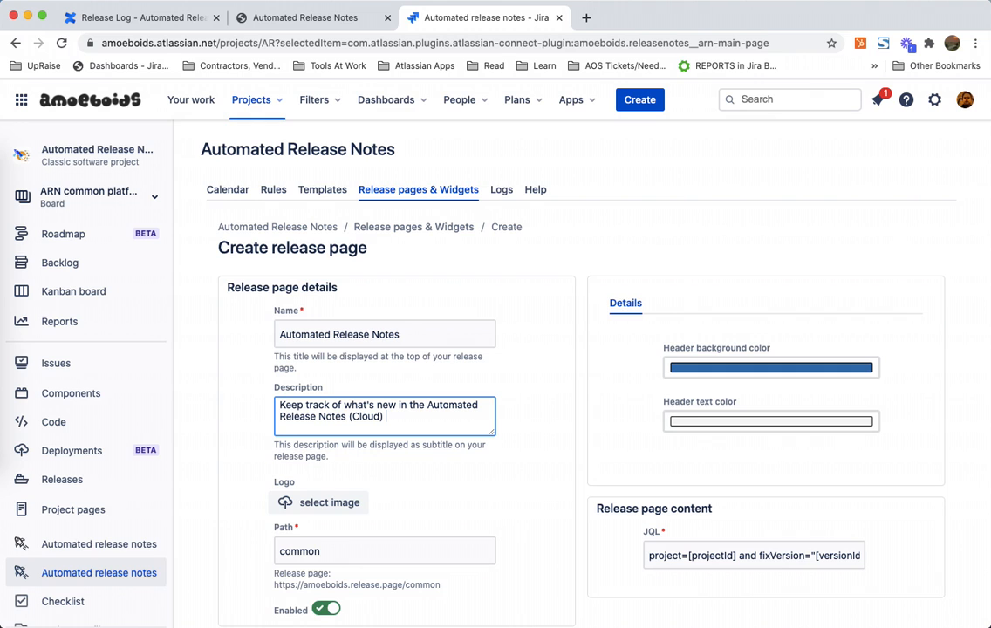
text(.)
Step: Upload the 573650_ARN PNG image from the PNG 3 folder as the release page logo
scroll(402, 367, down, 3)
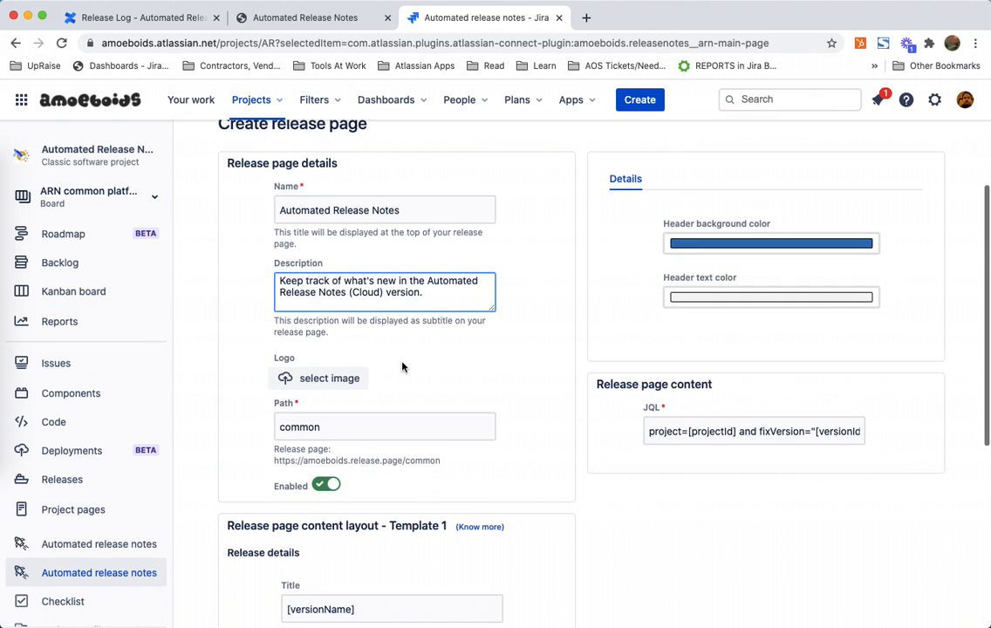
click(324, 386)
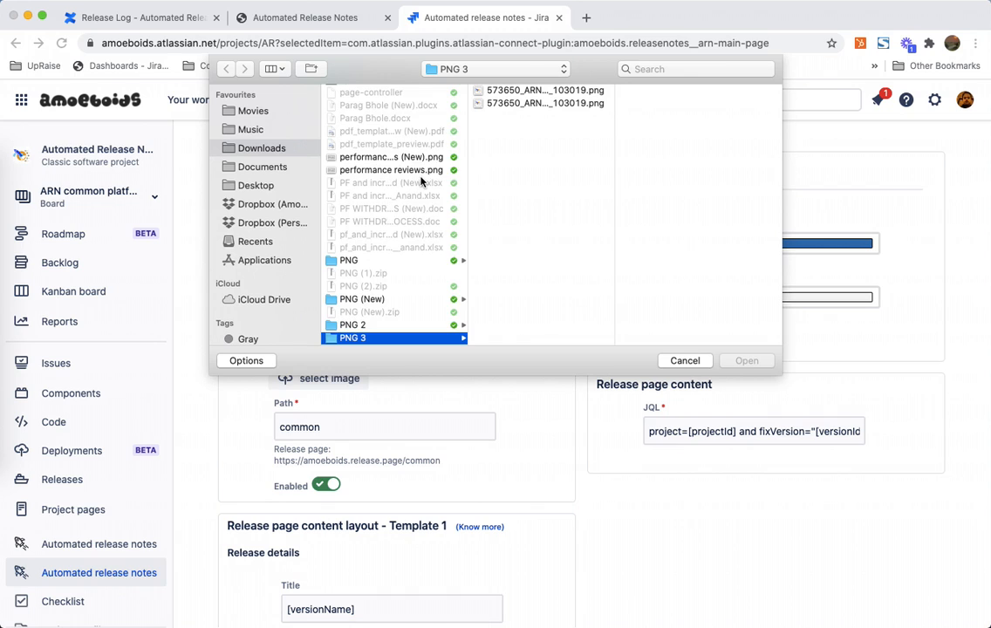
scroll(420, 182, up, 10)
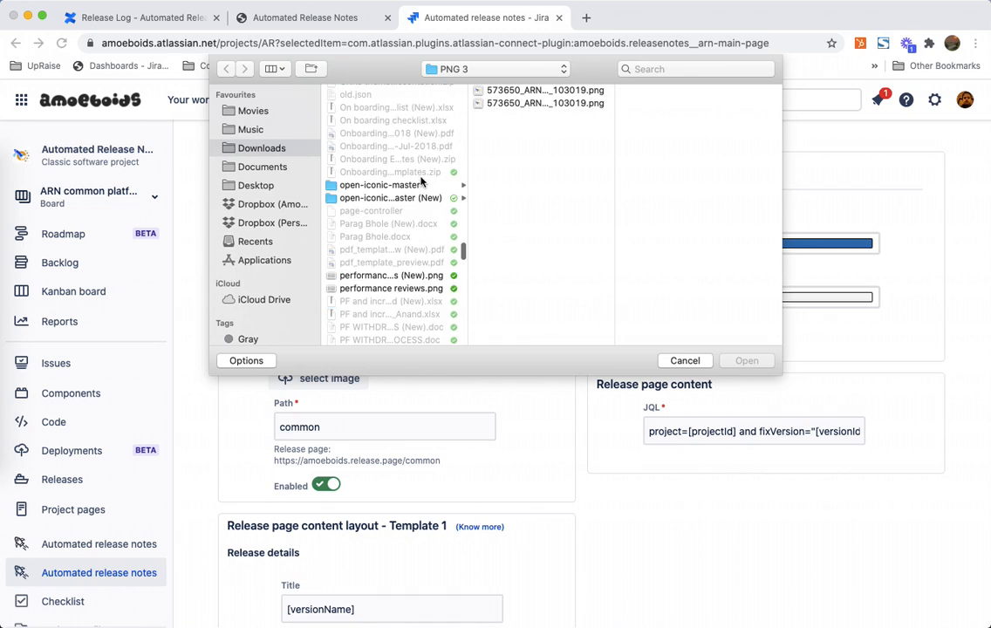
click(523, 91)
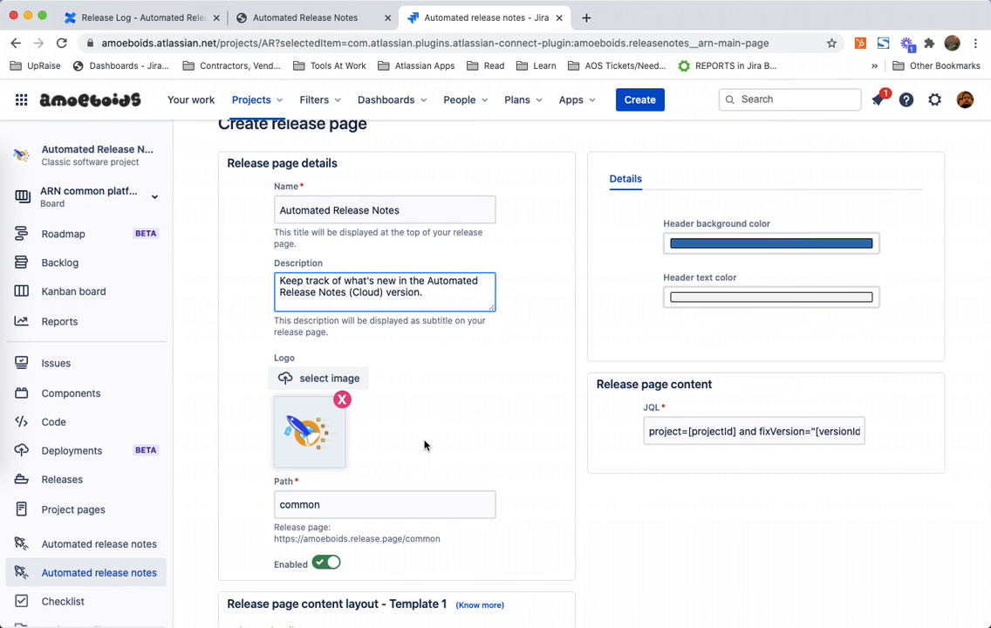
Step: Set the release page path to arn-cloud
double_click(363, 504)
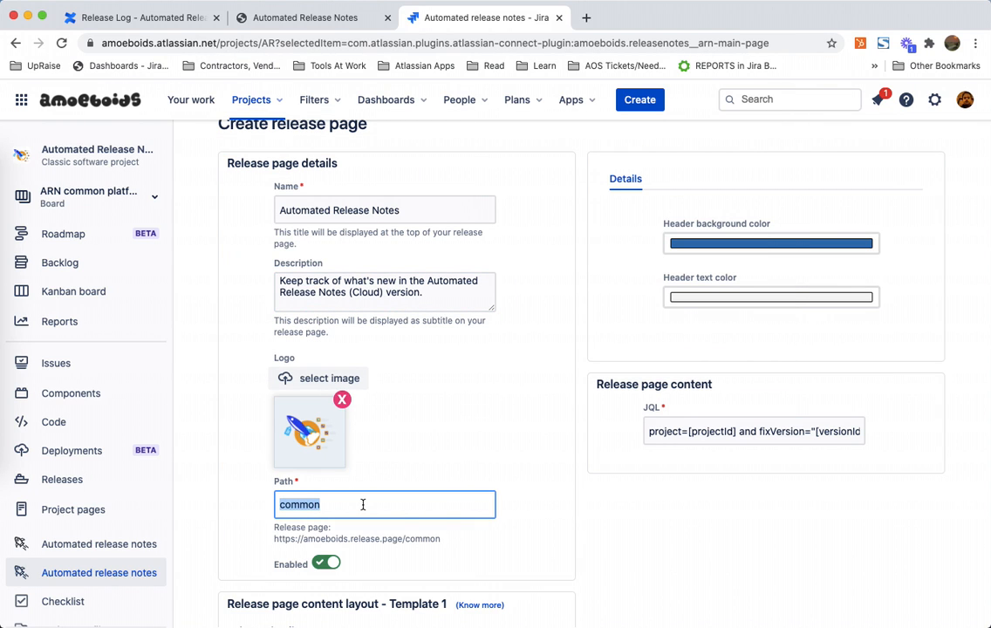
text(arn-c)
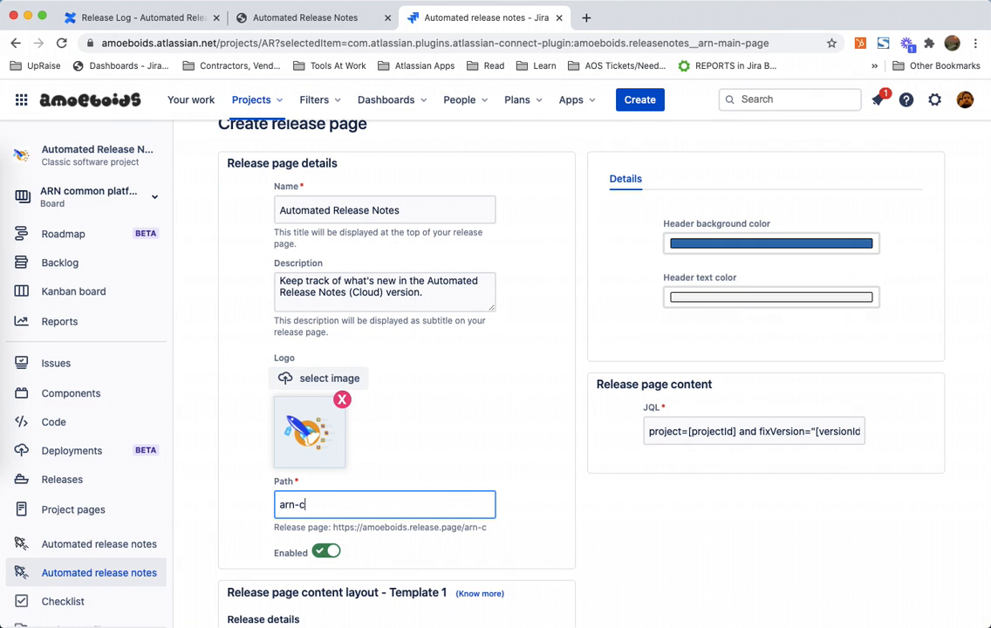
text(loud)
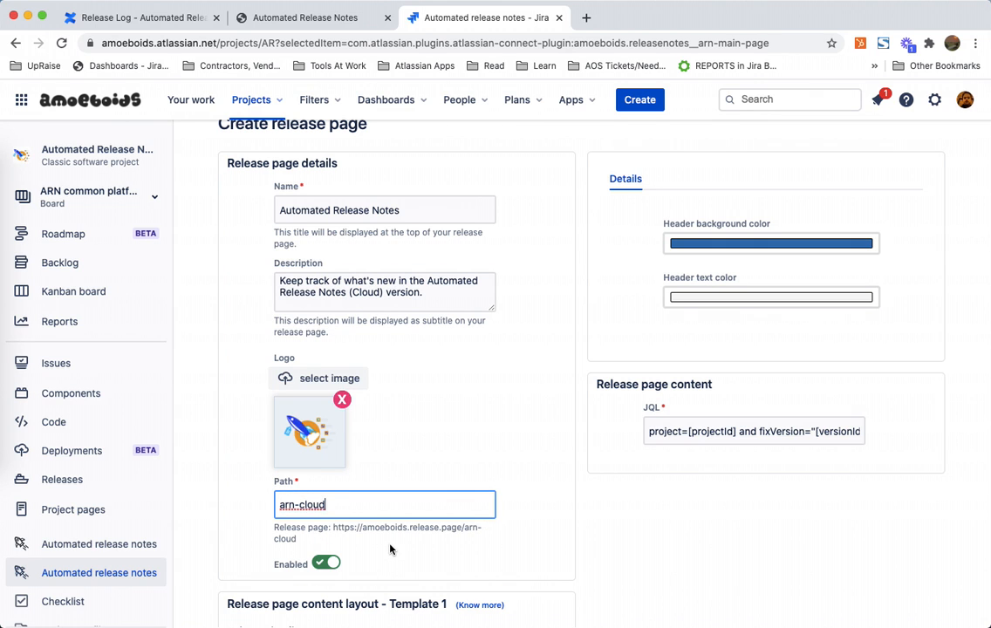
Step: Highlight the parts of the release page address shown beneath the path field
scroll(391, 550, down, 5)
click(385, 387)
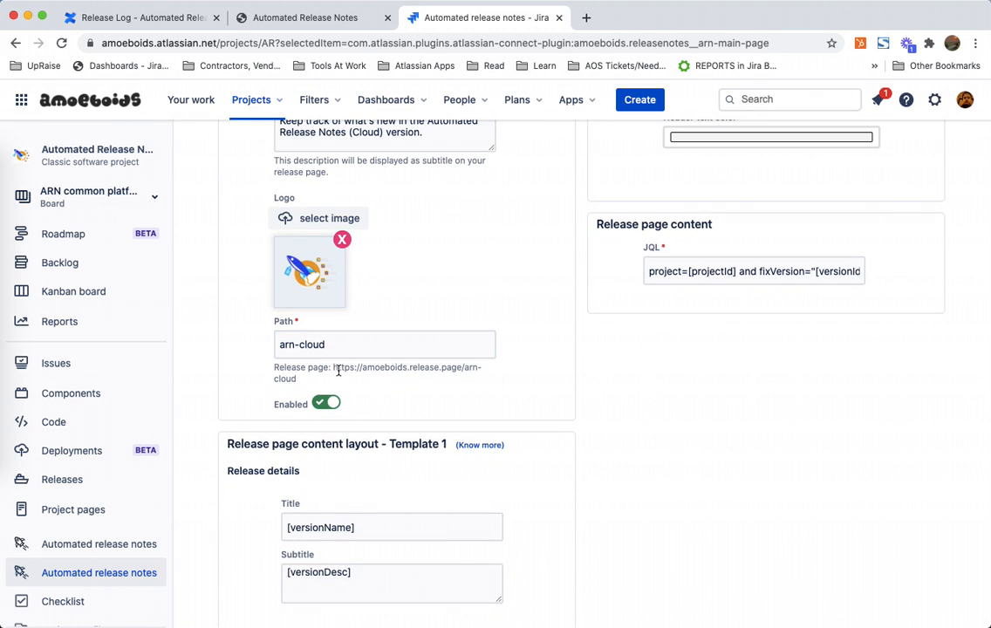
drag(334, 367, 348, 379)
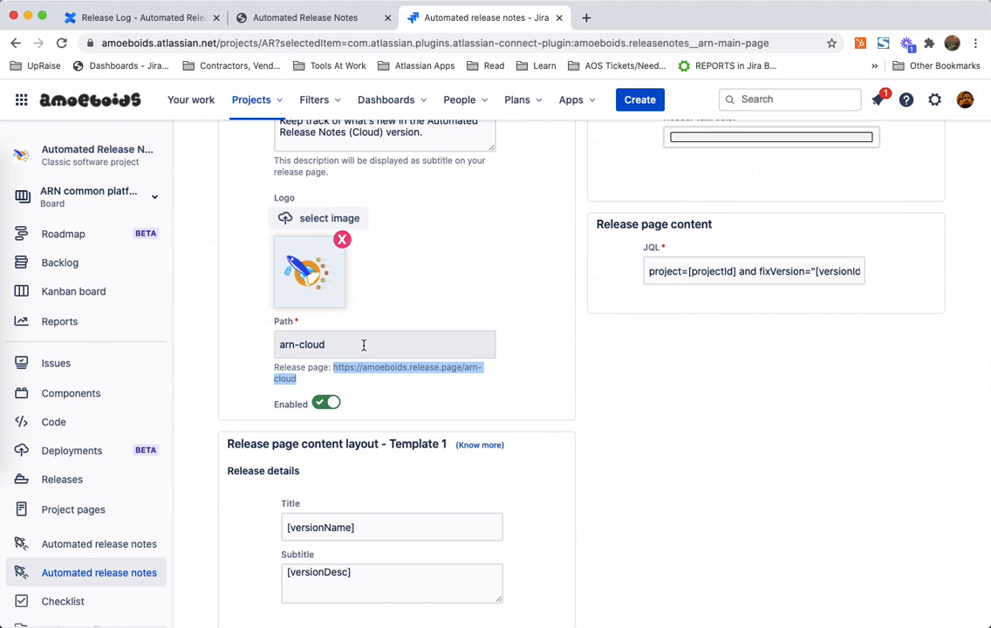
triple_click(397, 367)
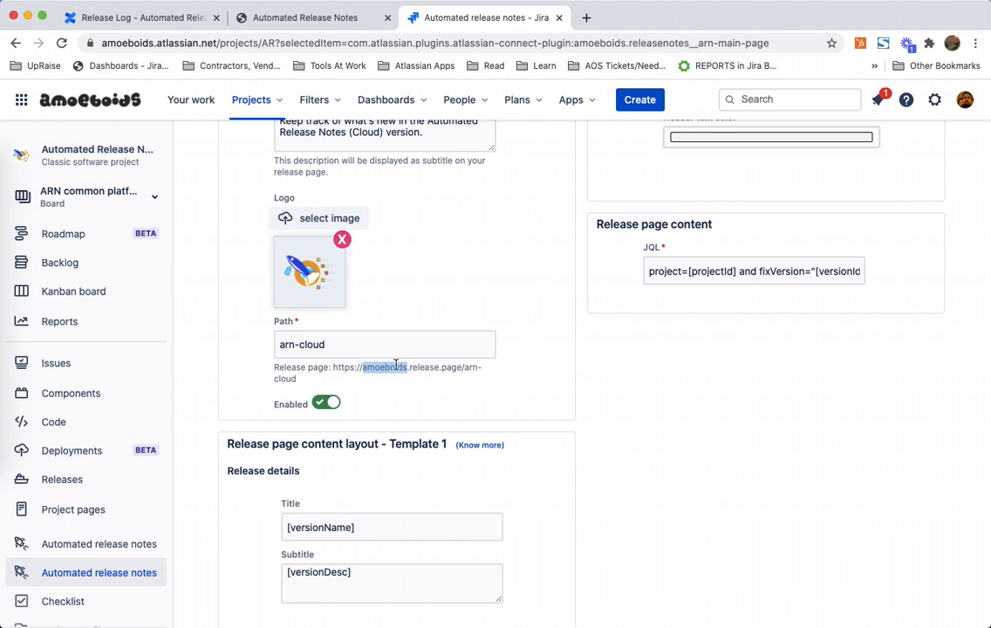
click(425, 367)
click(421, 349)
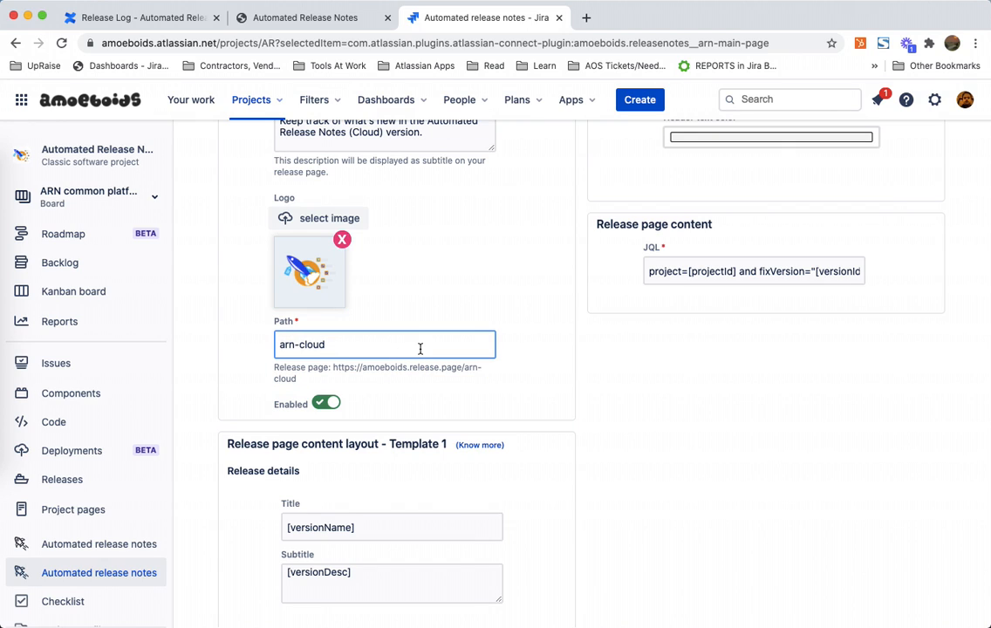
click(365, 369)
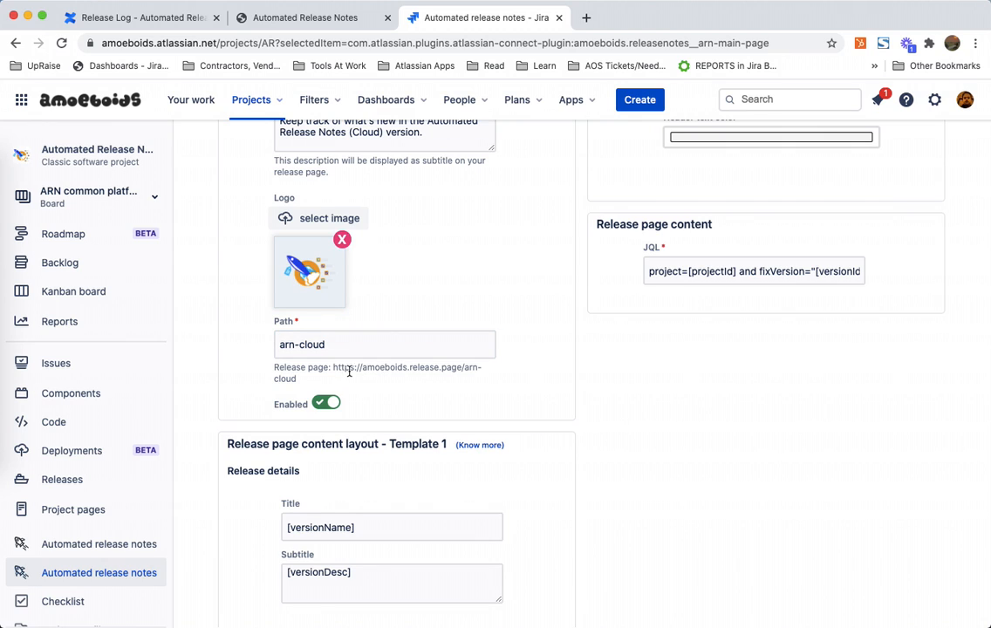
double_click(389, 367)
click(410, 367)
drag(410, 367, 460, 367)
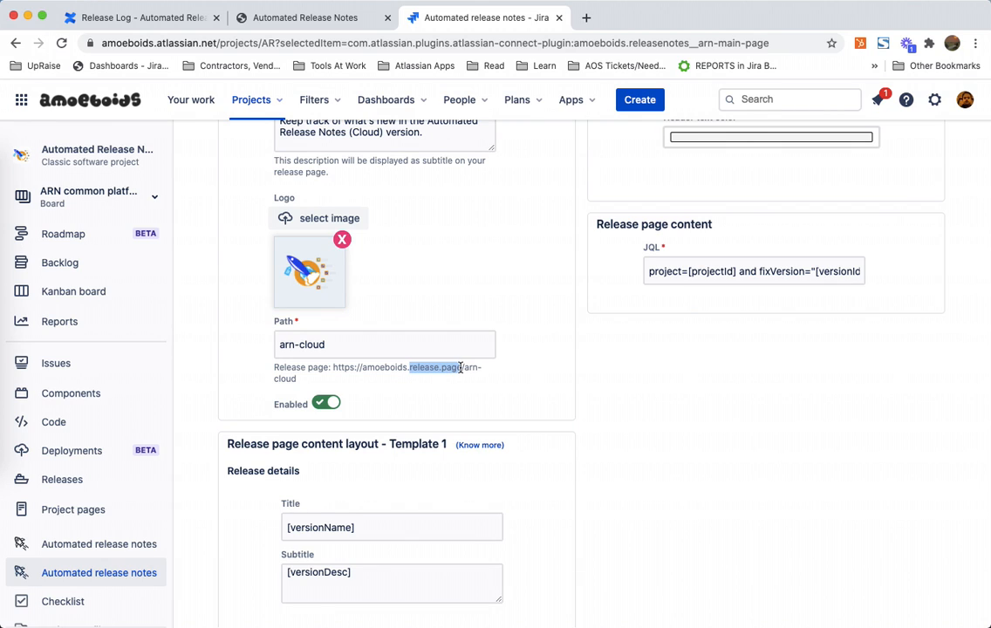
click(466, 367)
triple_click(444, 339)
click(444, 339)
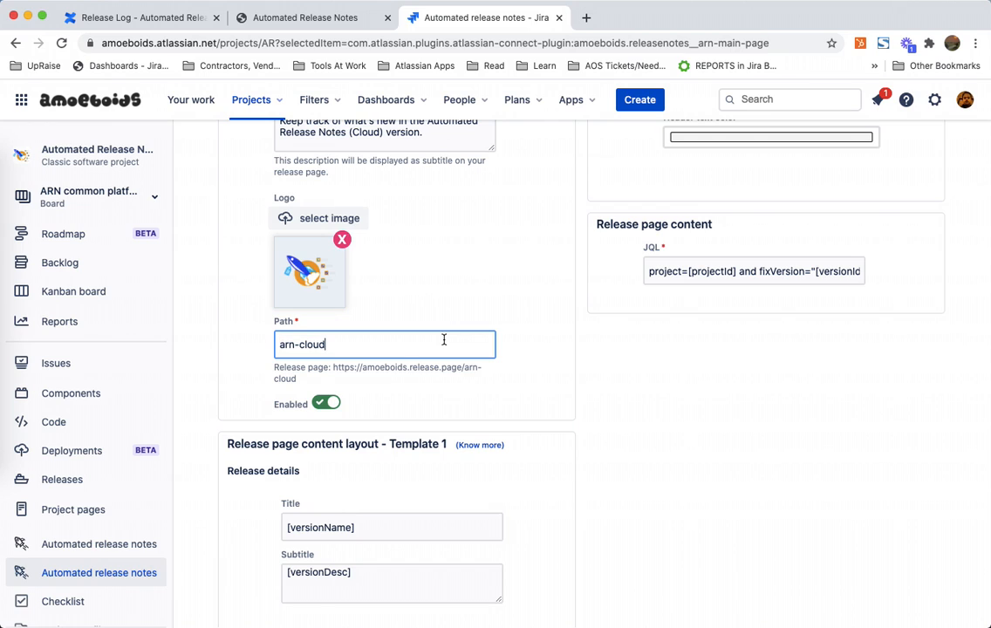
double_click(374, 368)
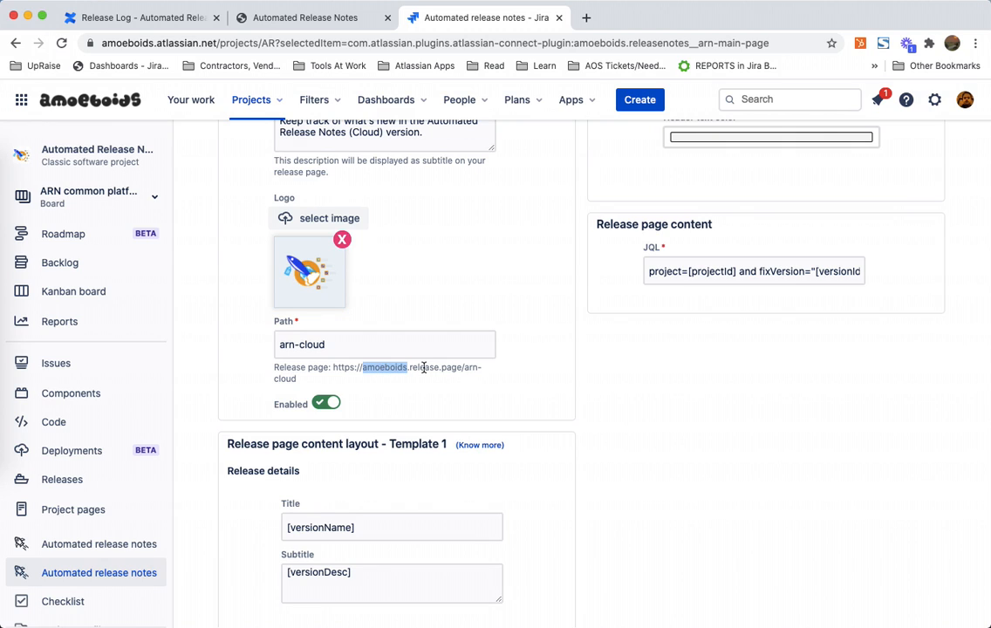
click(379, 349)
key(super+a)
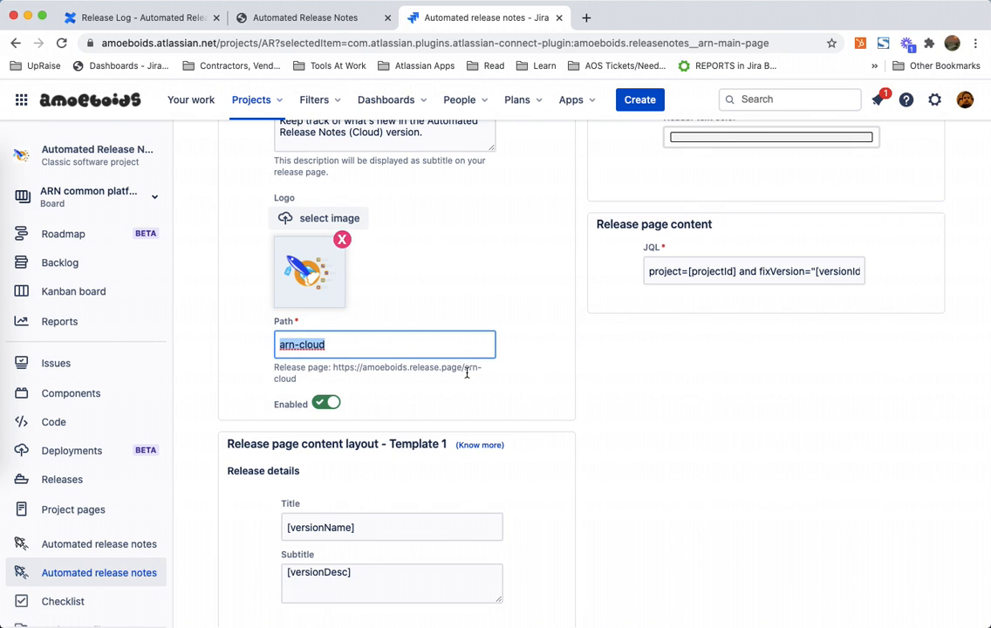
click(376, 343)
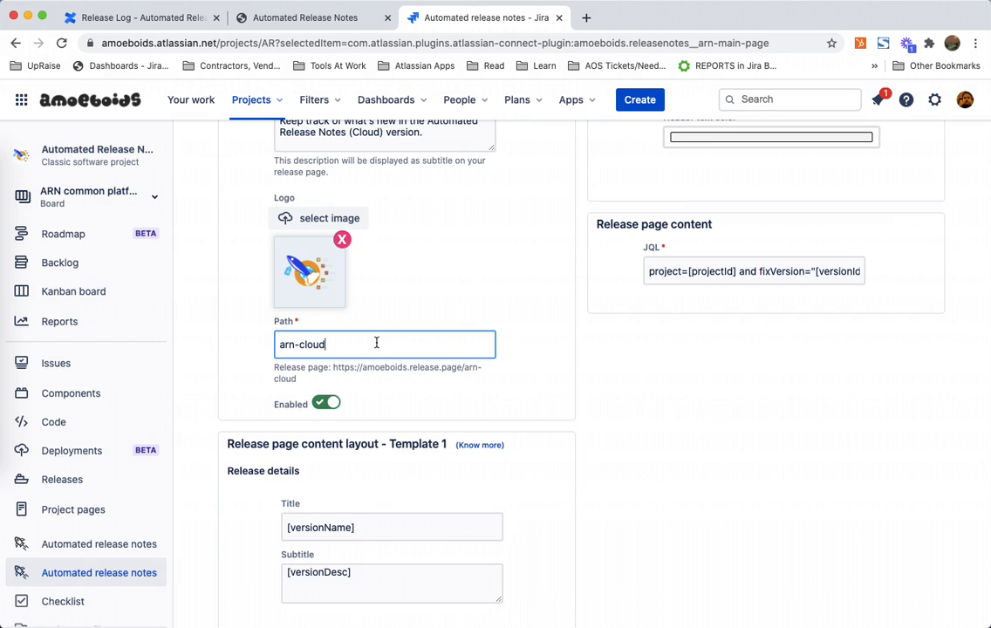
triple_click(376, 343)
click(376, 343)
Step: Compare with the public page's address in the other tab and return to the path field
click(325, 18)
click(317, 41)
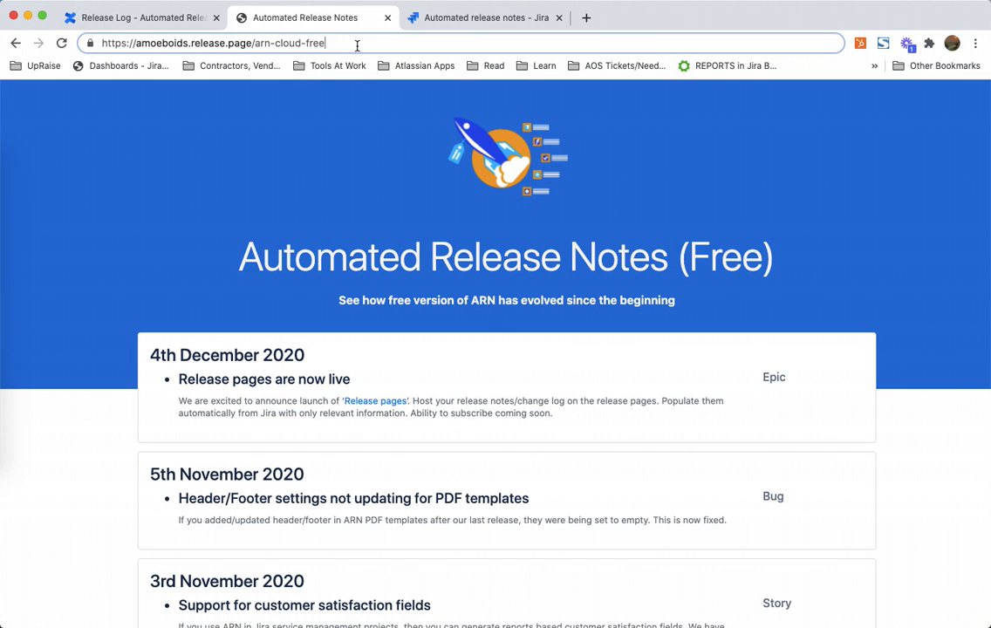
click(496, 19)
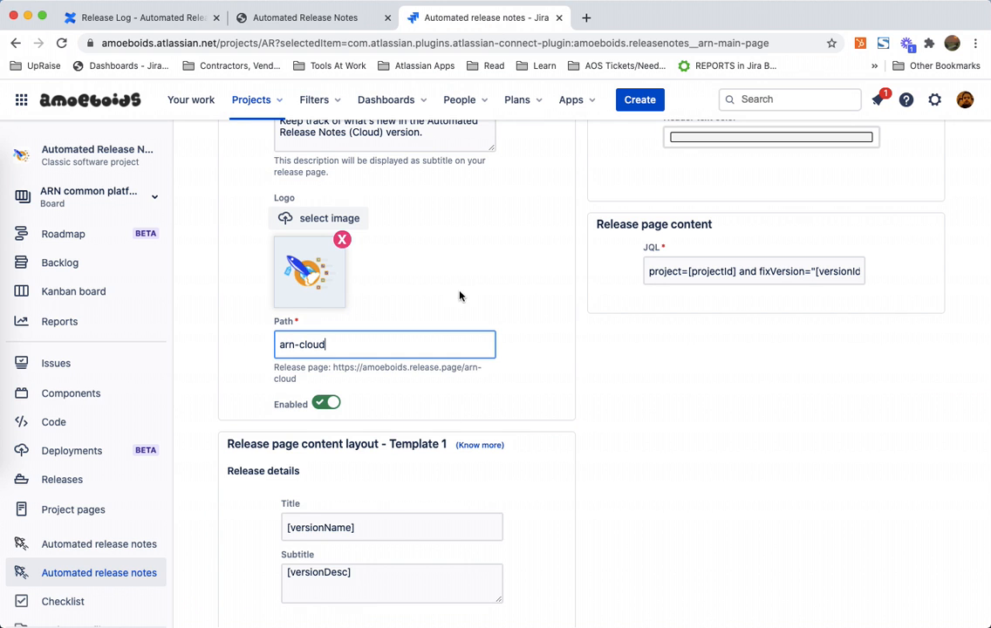
triple_click(412, 344)
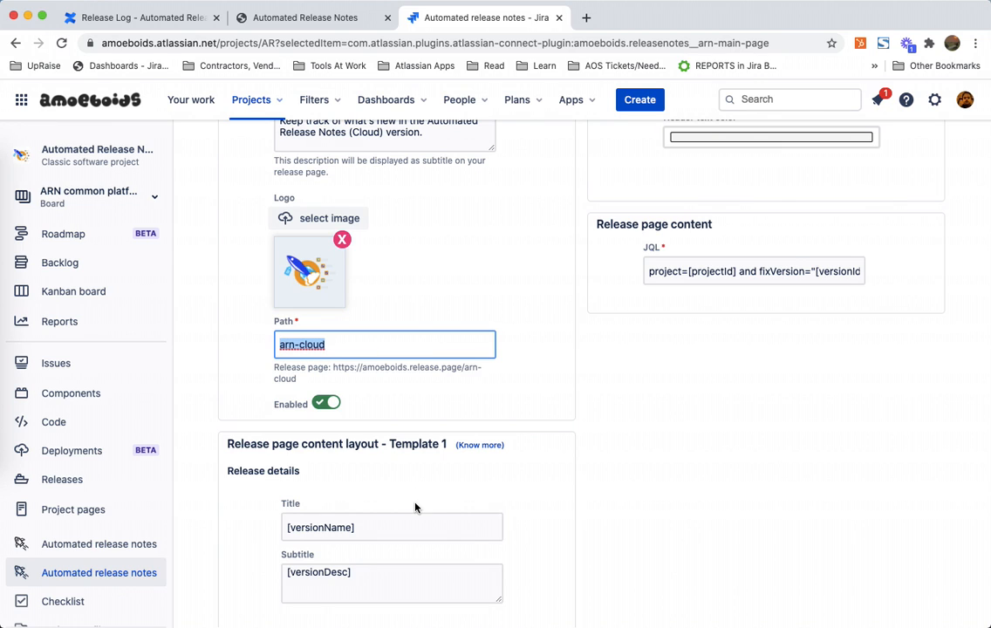
Step: Examine the Template 1 content layout's title field and heading, glancing back at the public page
scroll(415, 508, down, 3)
scroll(415, 507, down, 2)
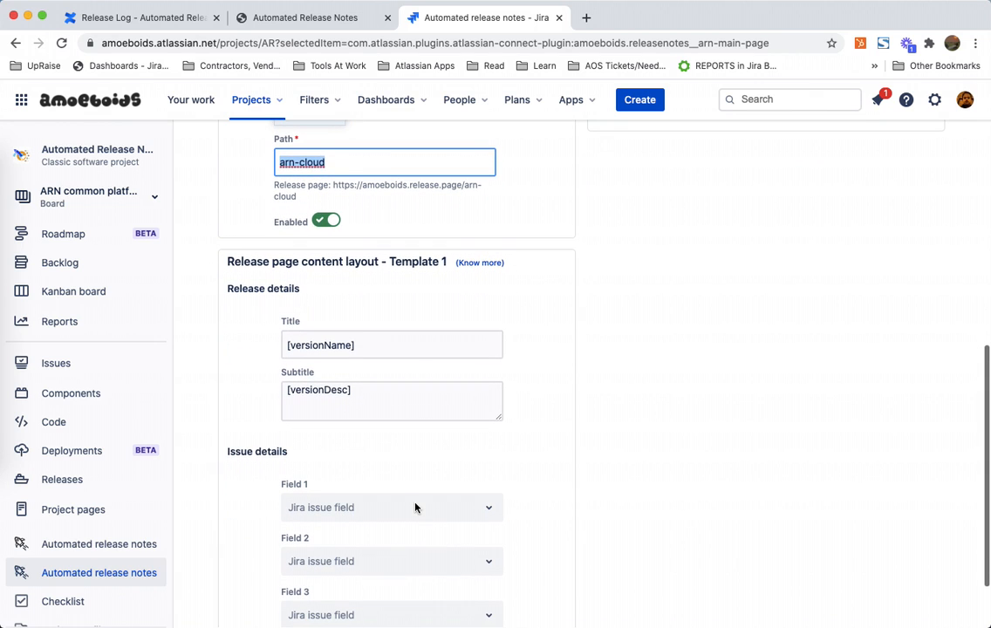
click(417, 350)
key(super+a)
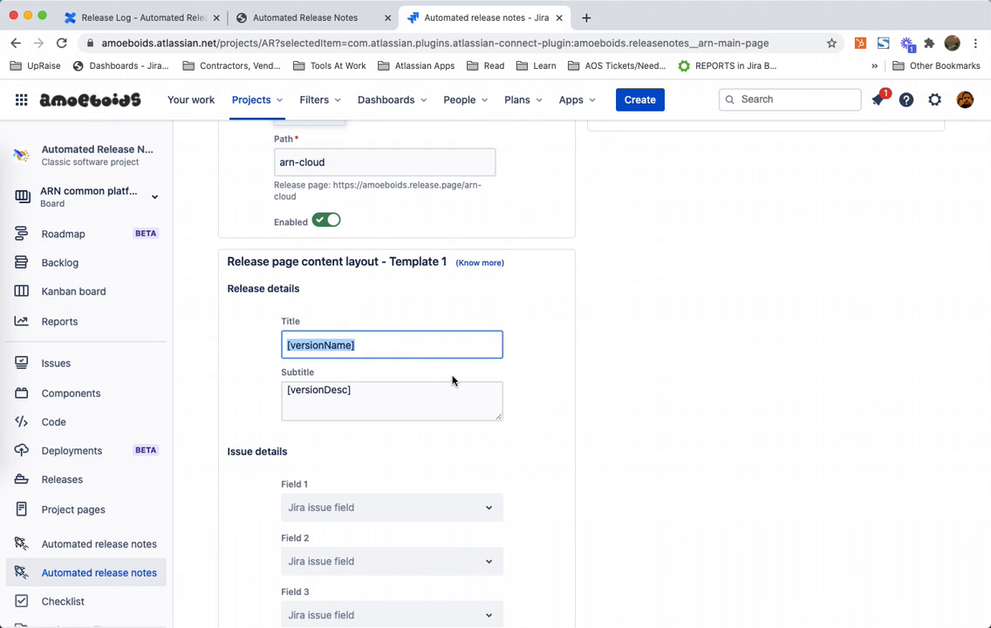
scroll(454, 380, down, 2)
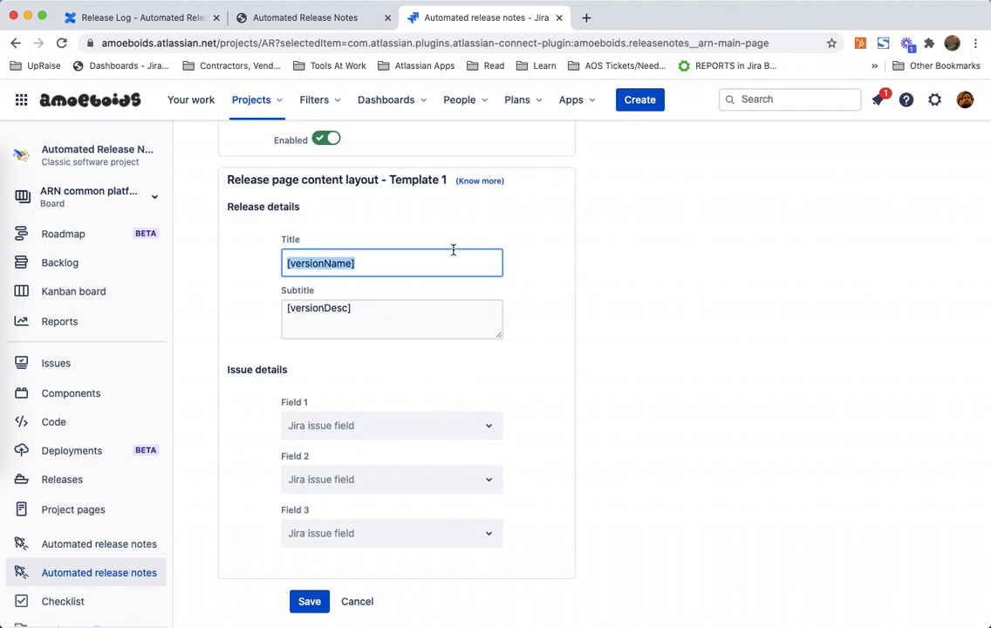
double_click(421, 179)
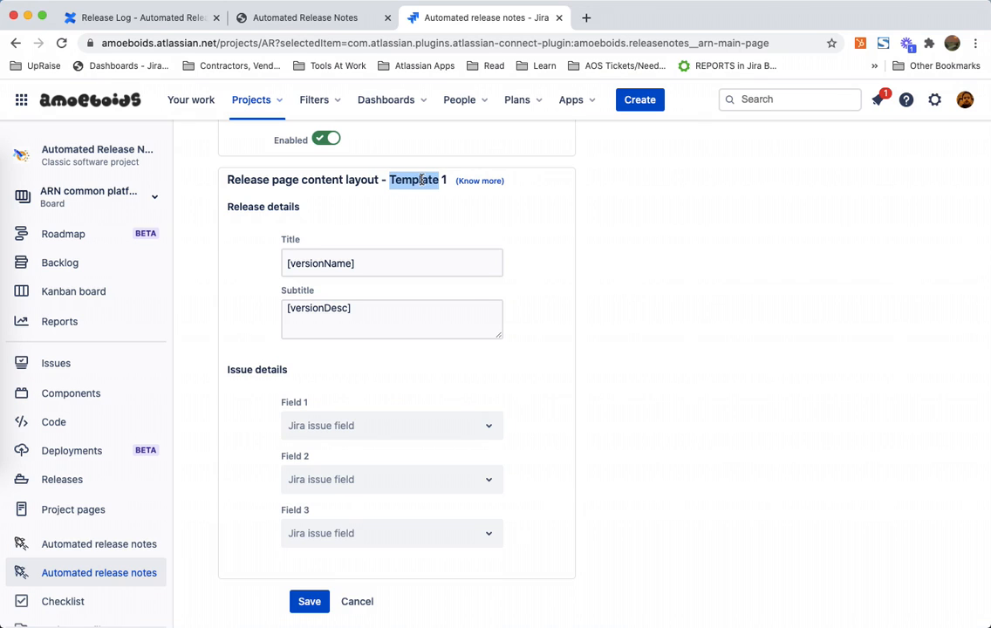
click(279, 21)
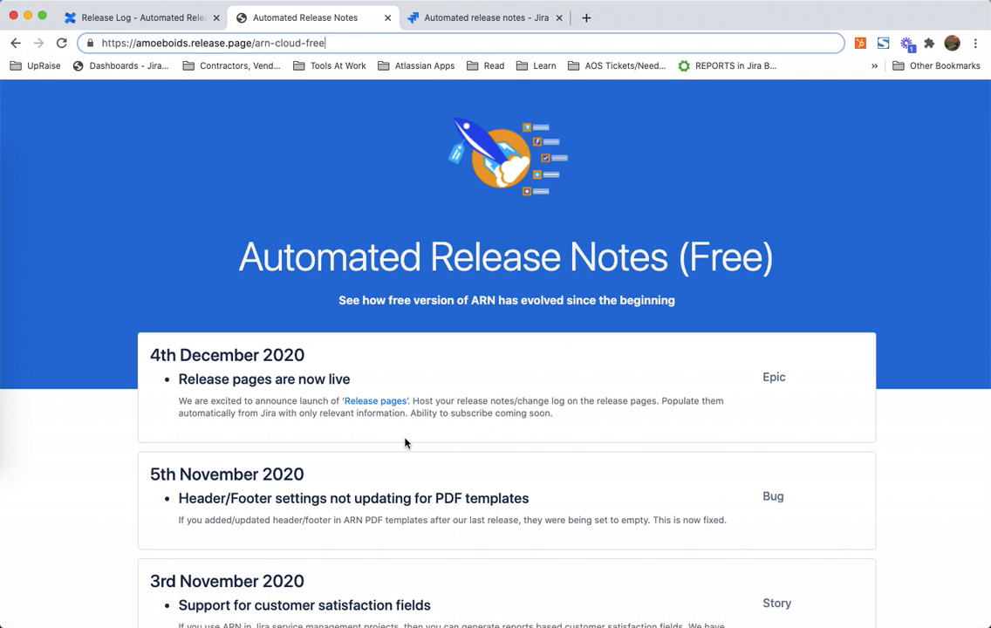
click(467, 24)
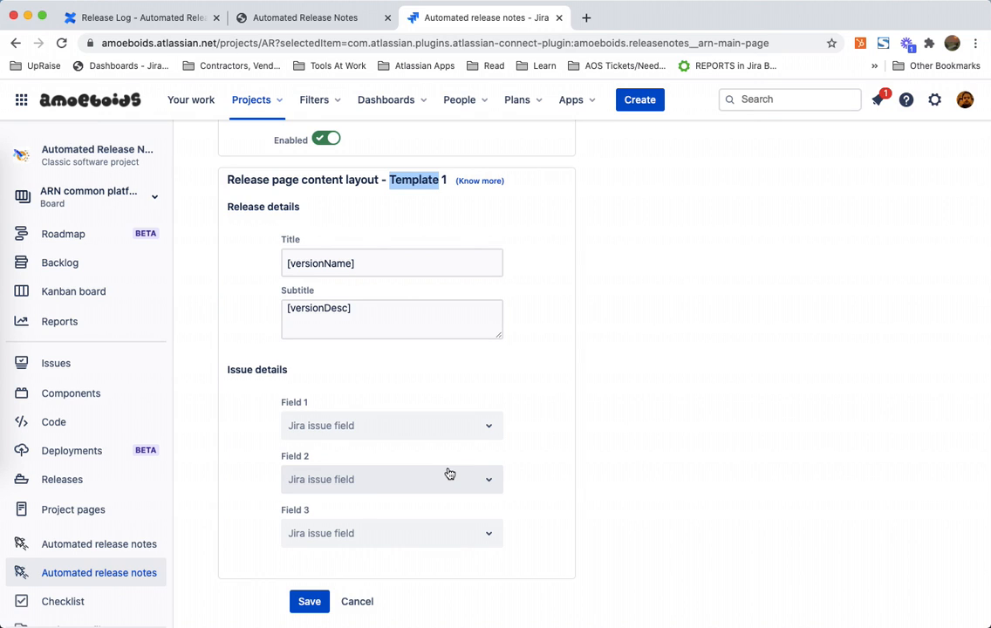
Step: Clear the [versionDesc] placeholder from the Subtitle field
click(385, 319)
key(super+a)
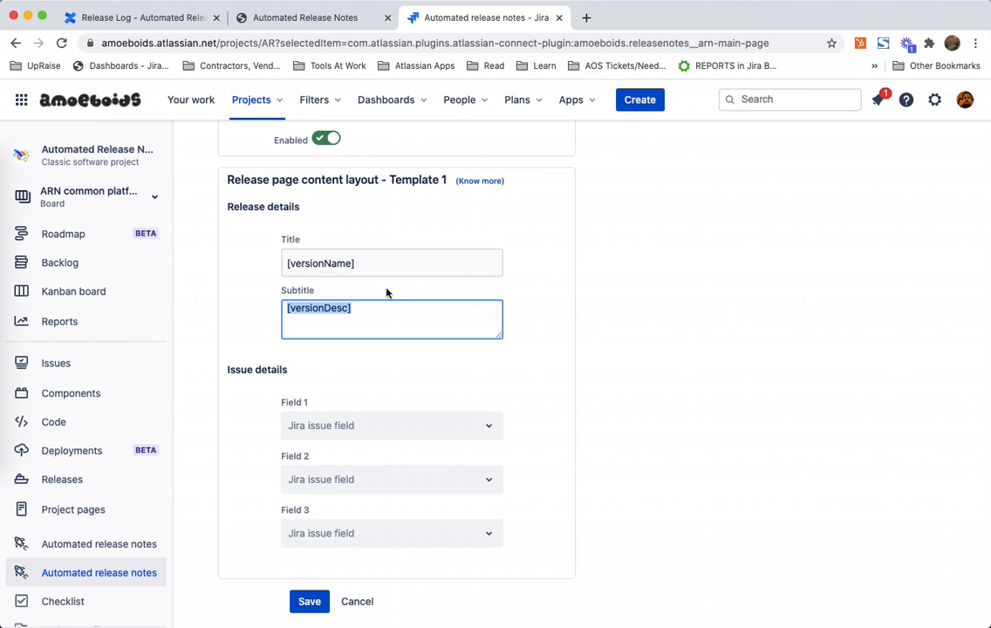
key(BackSpace)
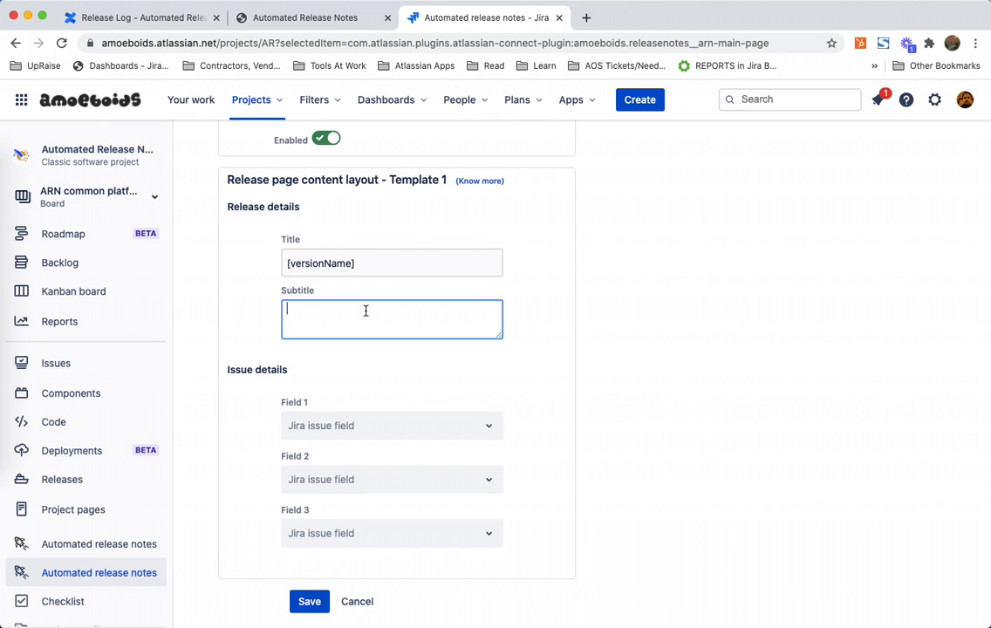
Step: Compare the release page name and description with the public page's title and release date heading in the other tab
click(301, 17)
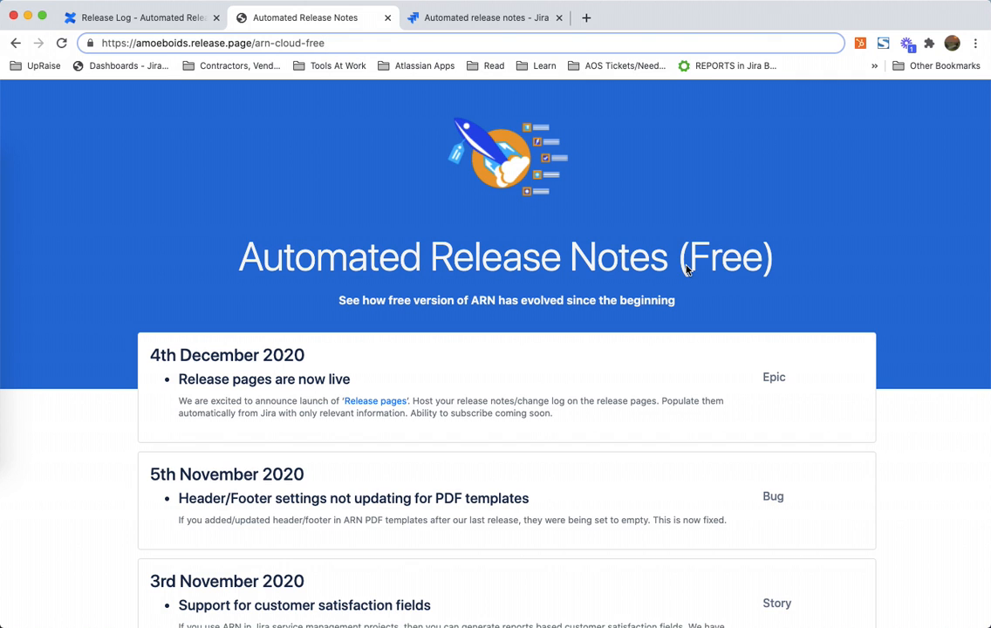
click(479, 19)
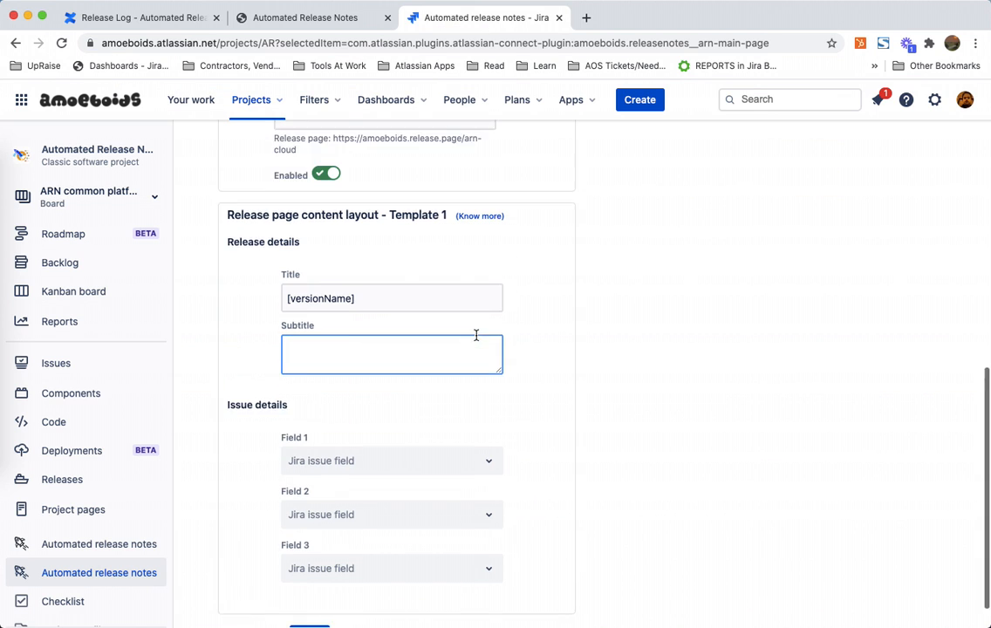
scroll(475, 335, up, 10)
click(403, 297)
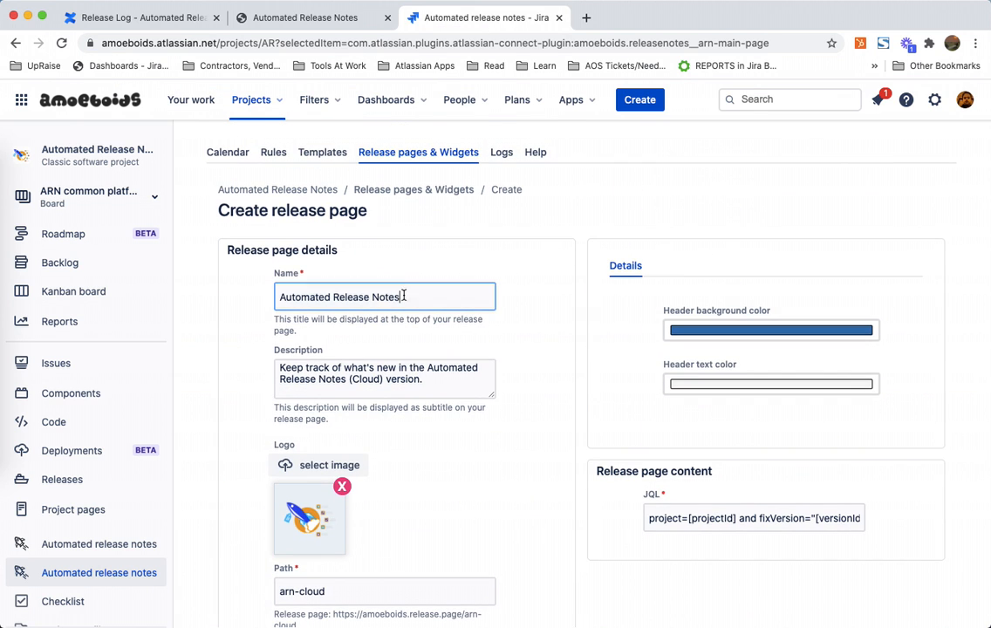
triple_click(403, 297)
triple_click(413, 367)
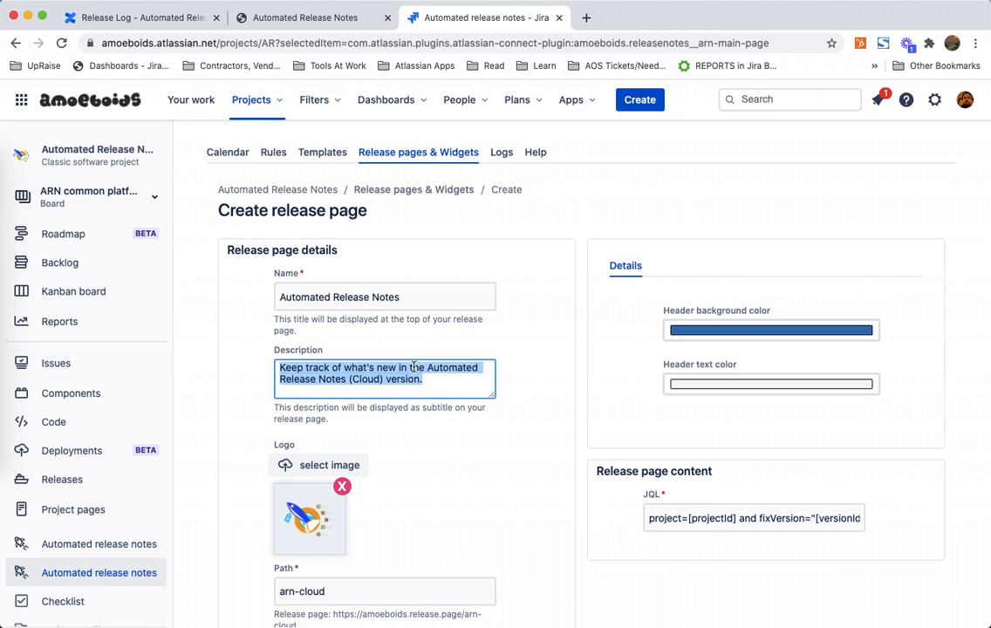
click(299, 19)
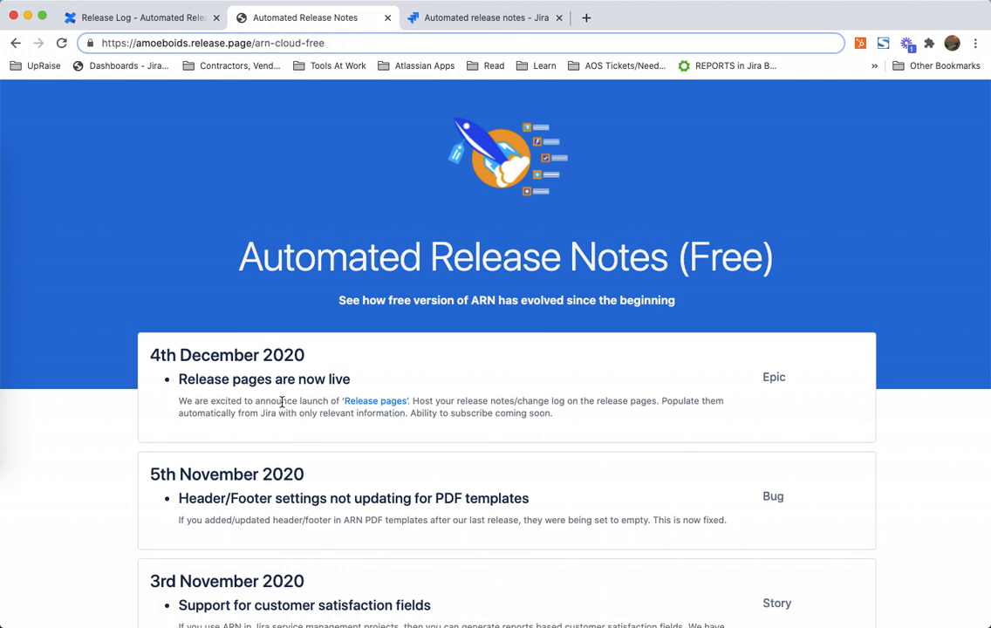
triple_click(158, 352)
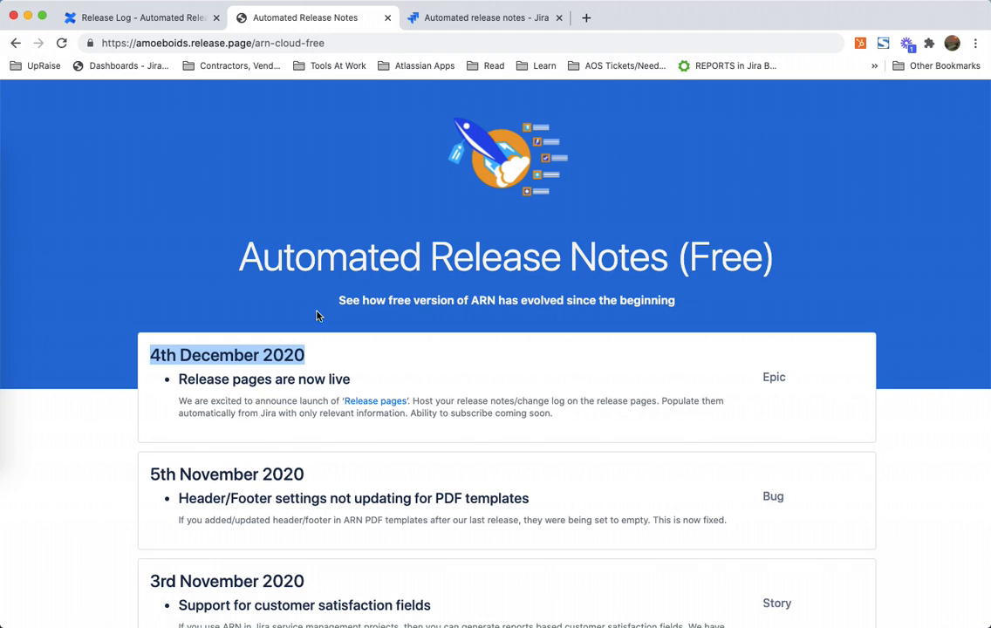
click(478, 22)
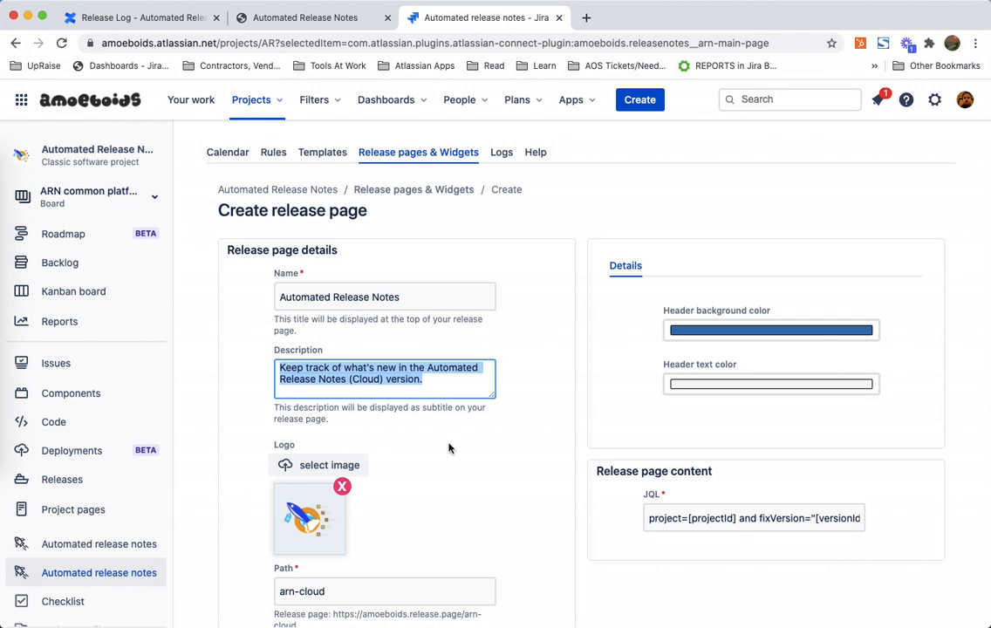
Step: Examine the Title and Subtitle fields and the Issue details section of the Template 1 content layout
scroll(449, 447, down, 5)
click(414, 328)
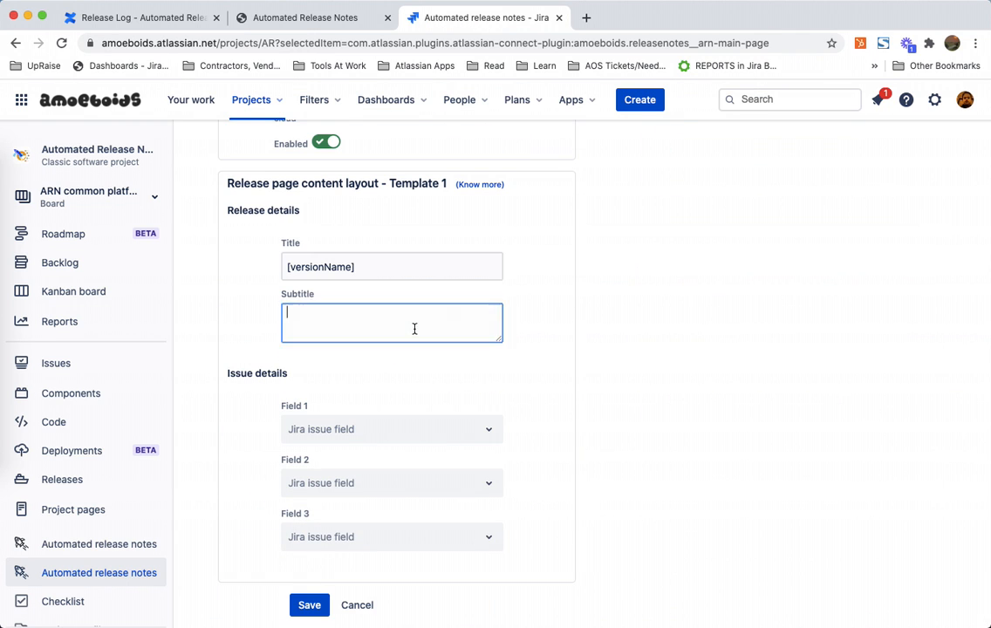
click(403, 268)
triple_click(403, 268)
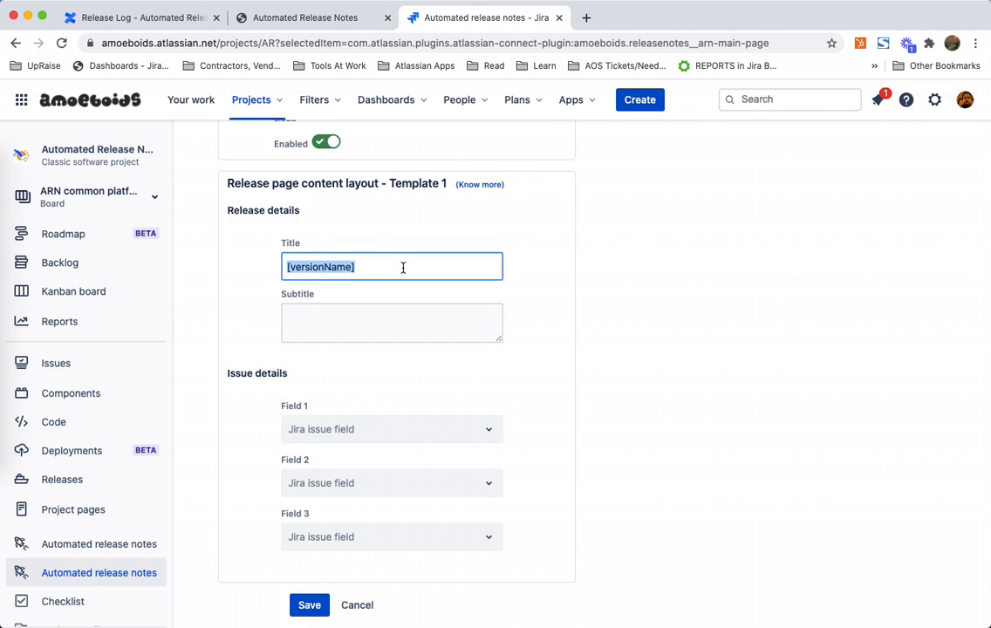
triple_click(403, 268)
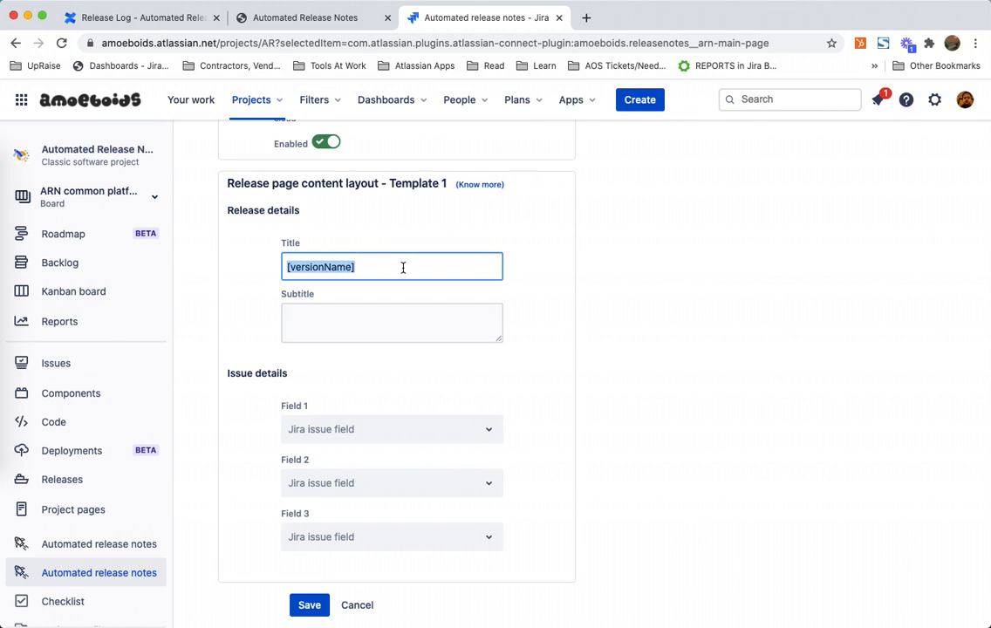
click(389, 329)
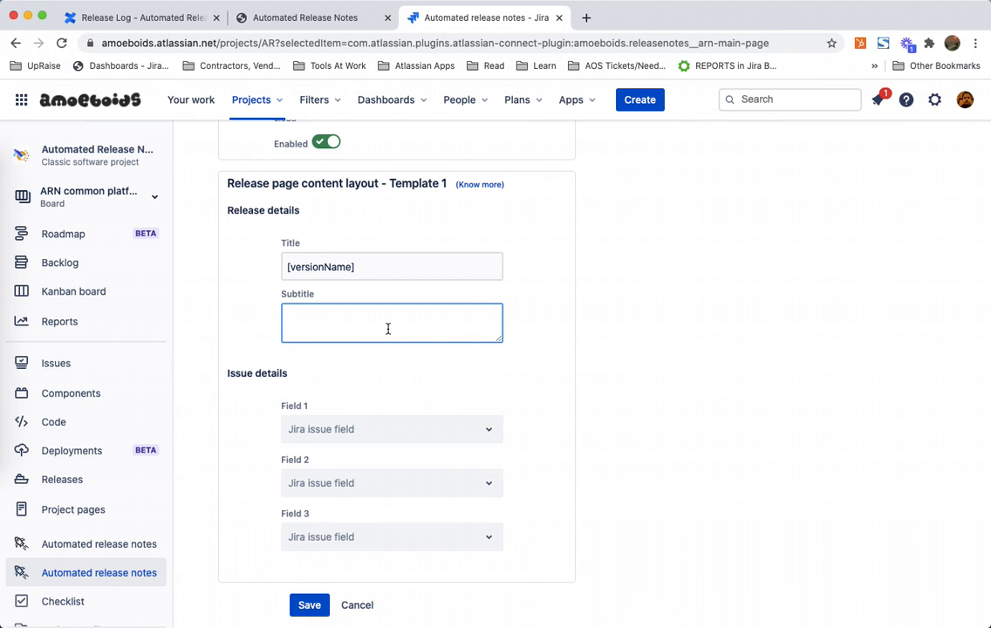
scroll(411, 425, down, 1)
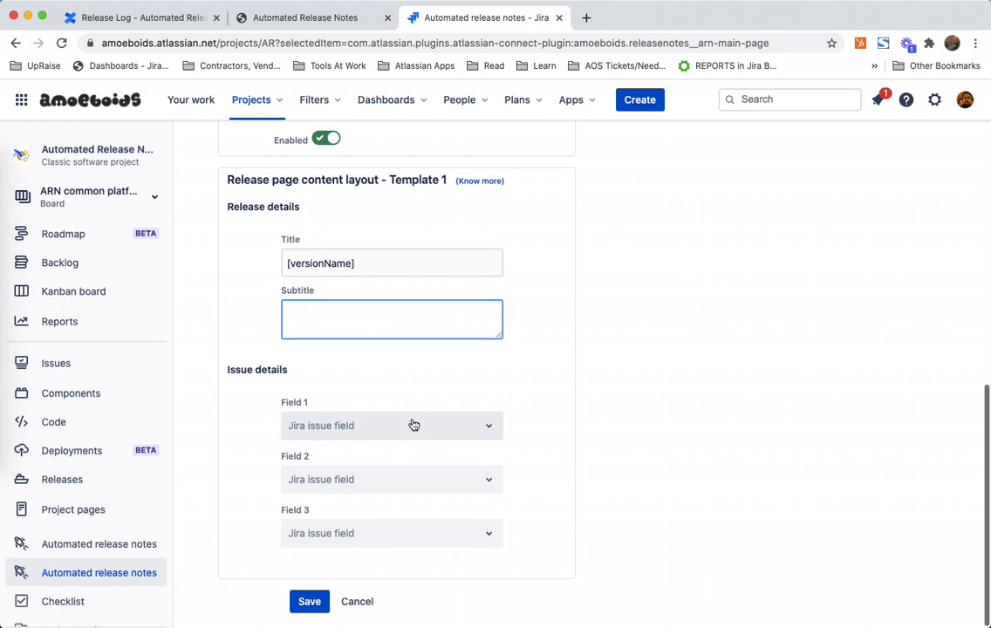
triple_click(272, 367)
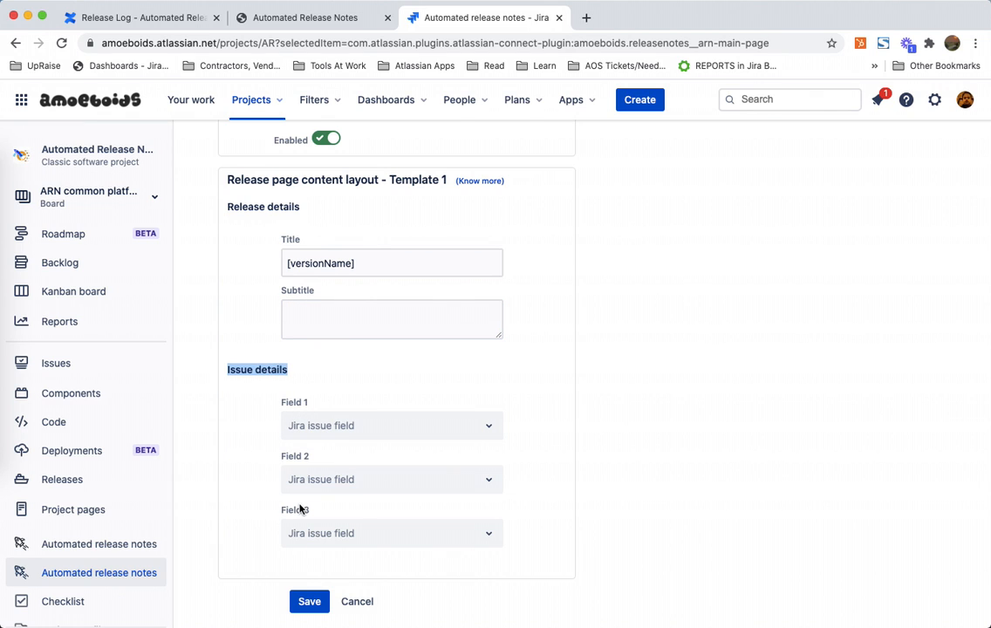
Step: Examine an issue entry on the public release page: its heading, description text and issue type label
click(304, 16)
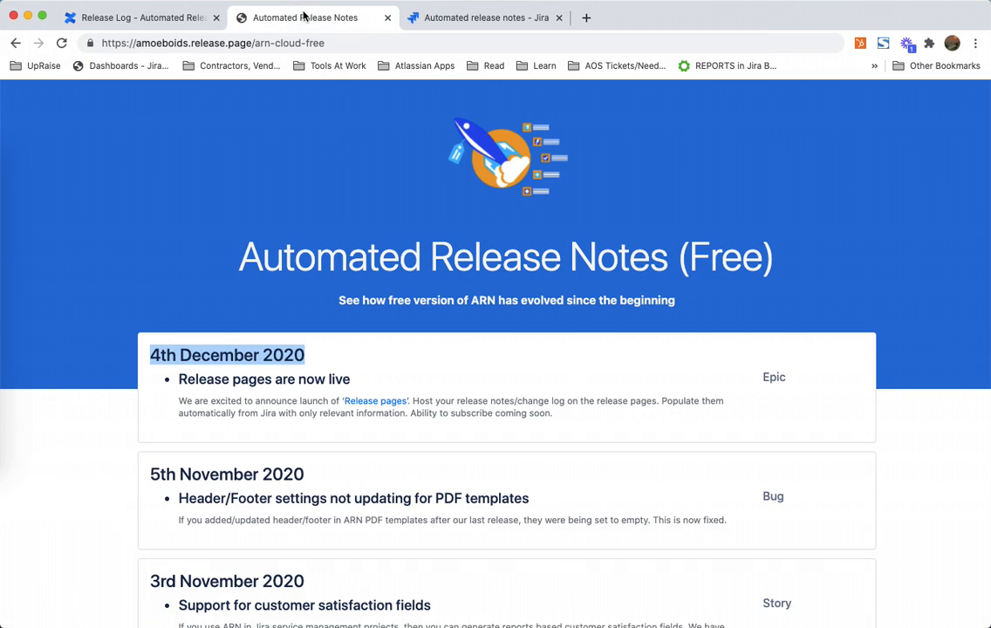
triple_click(223, 378)
triple_click(228, 406)
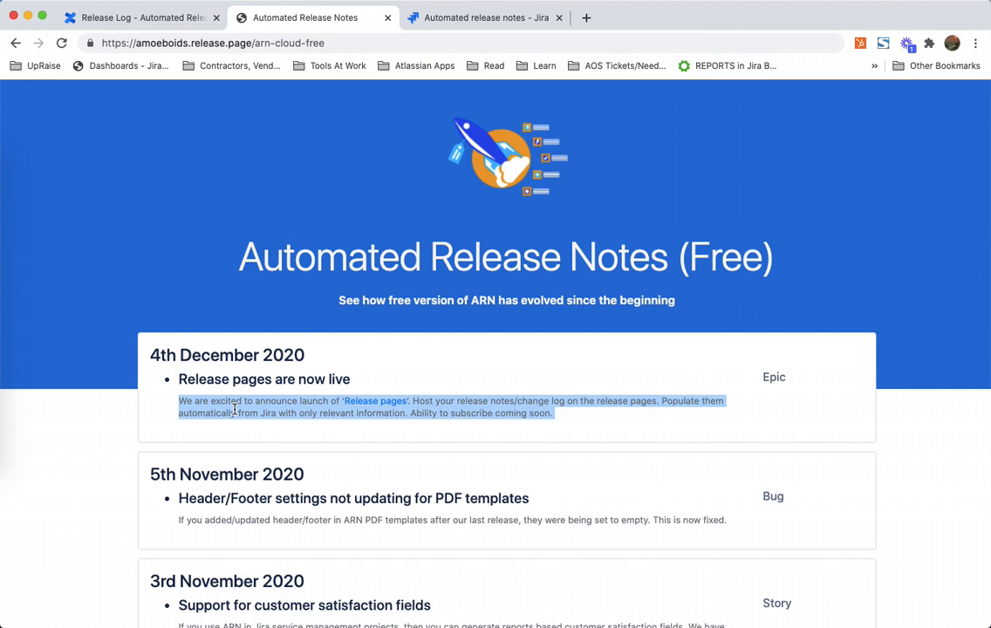
click(770, 373)
double_click(770, 373)
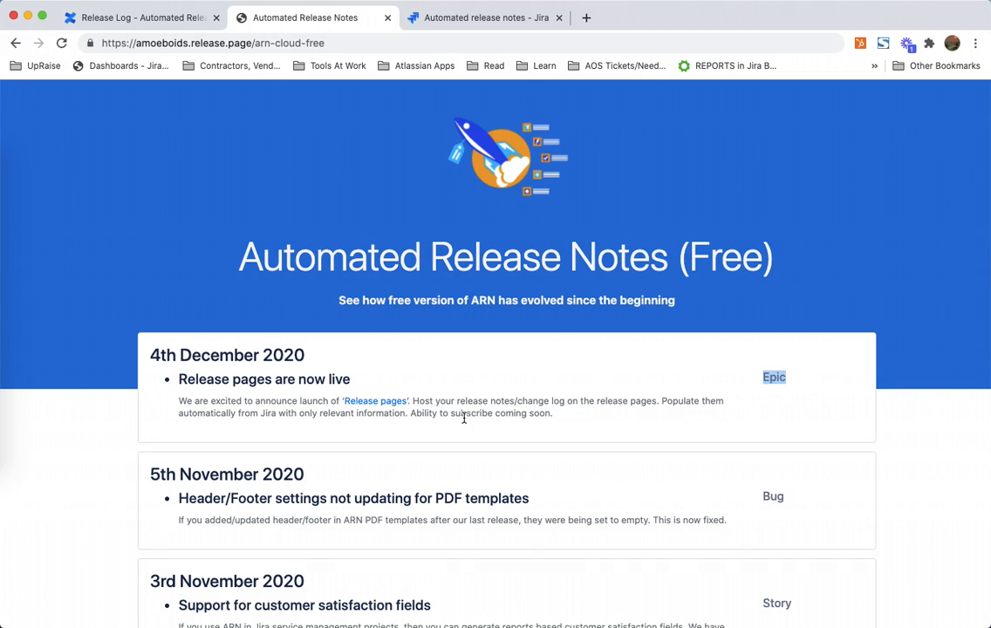
triple_click(229, 379)
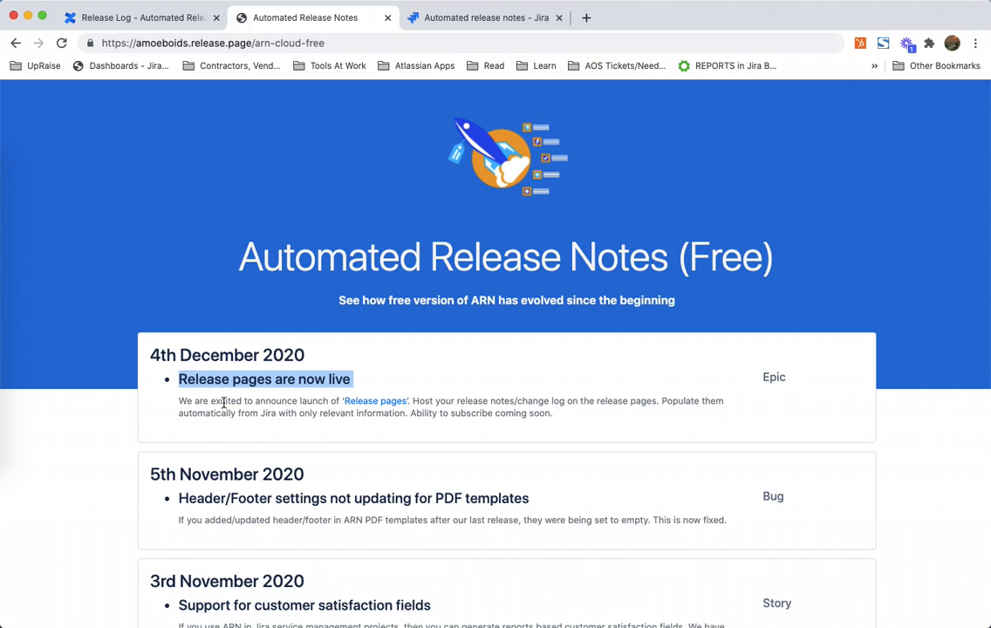
double_click(224, 401)
triple_click(224, 401)
double_click(773, 377)
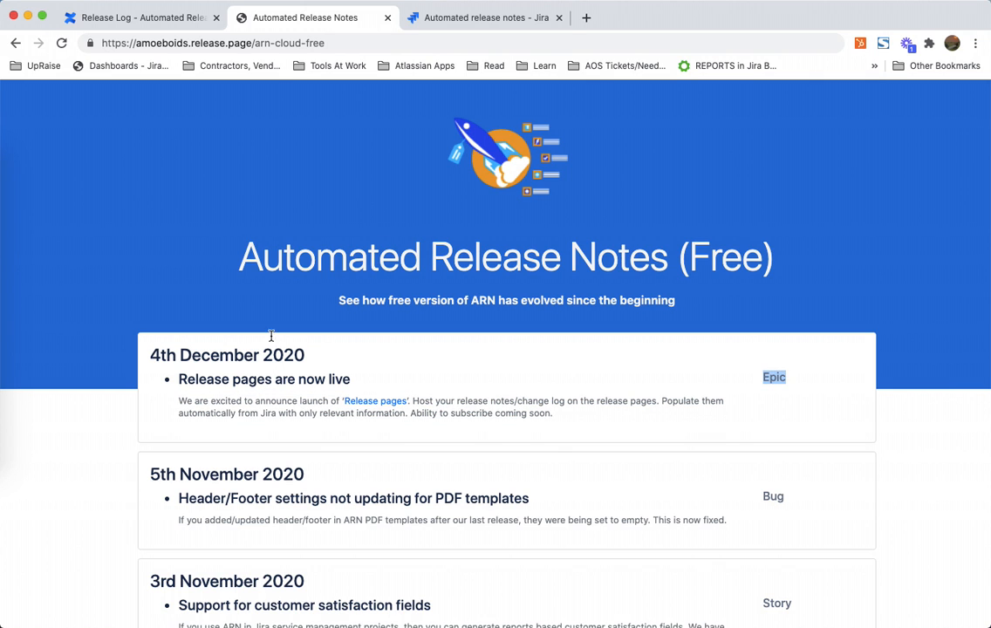
click(492, 22)
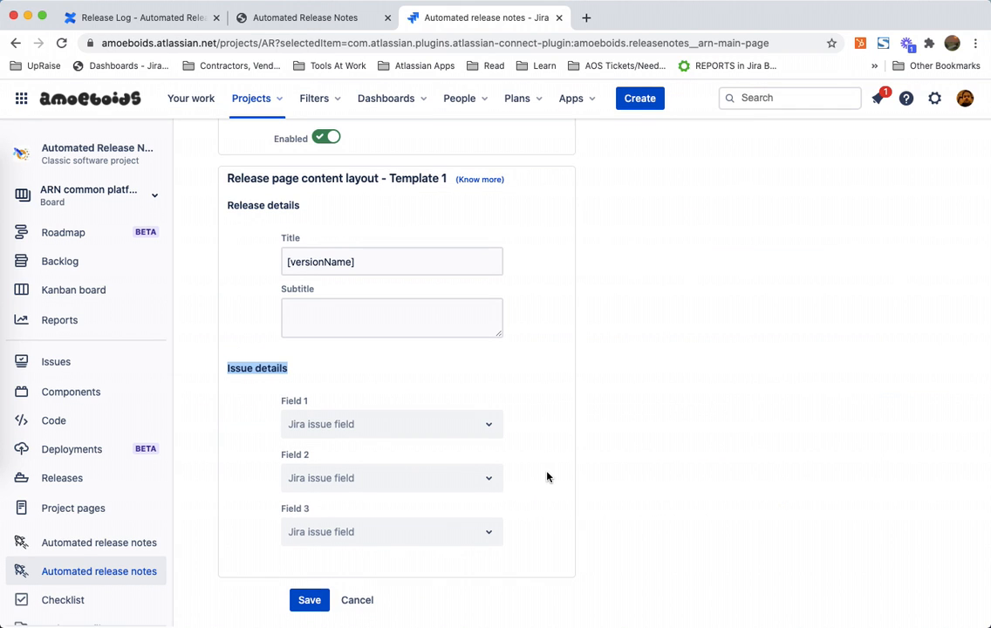
Step: Set Issue details Field 1 to Summary for public release notes (customfield_11841)
click(493, 433)
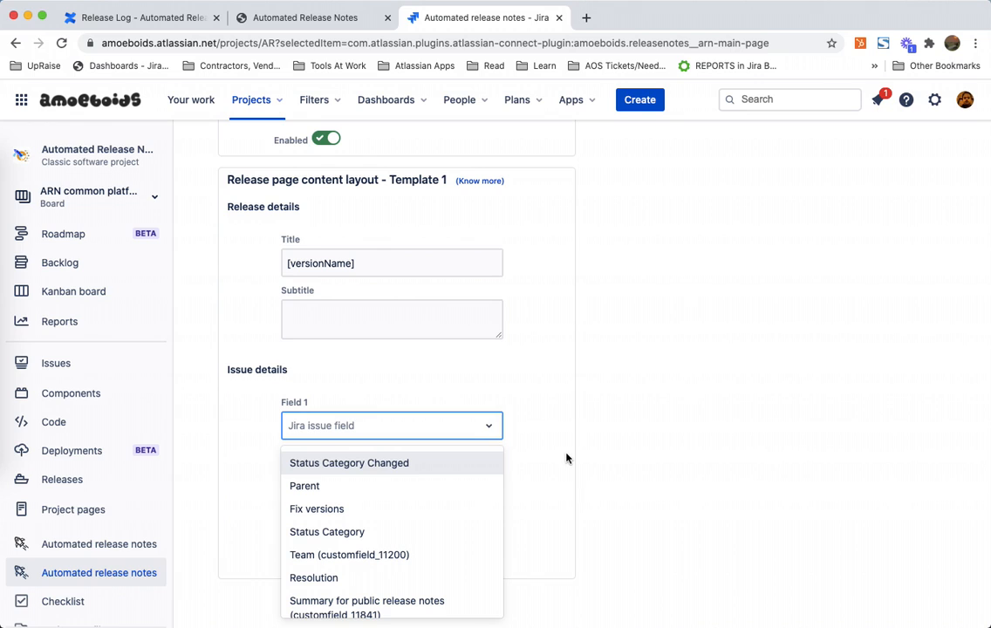
text(summ)
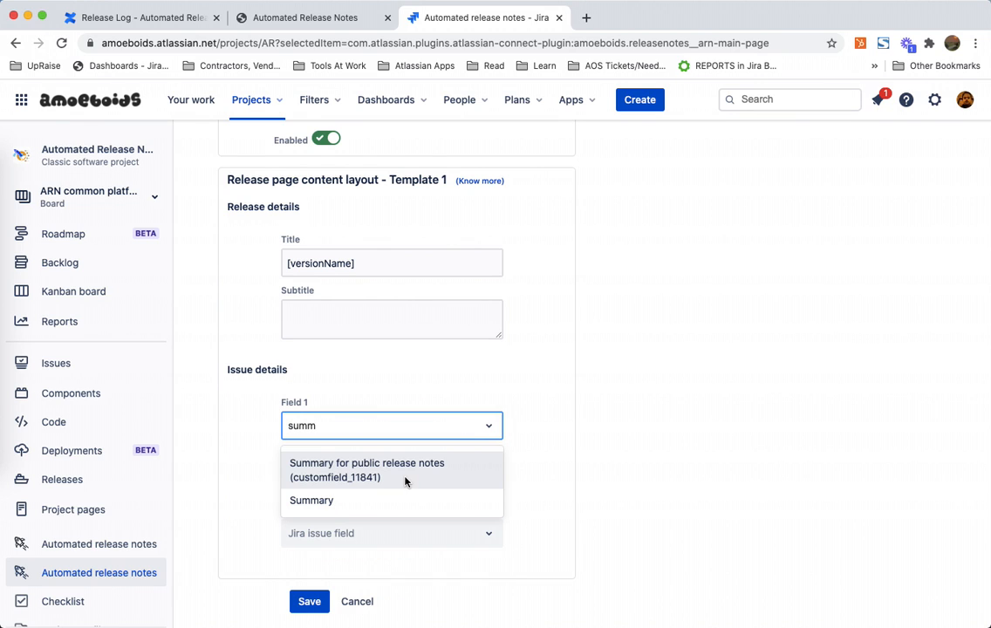
click(404, 480)
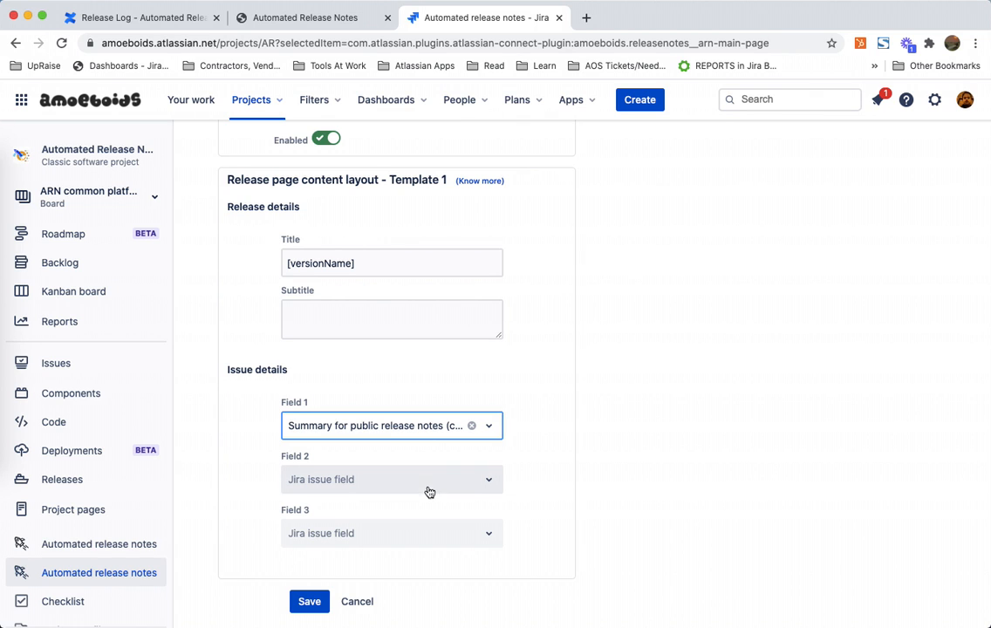
Step: Set Field 2 to Description for public release notes (customfield_11842)
click(470, 481)
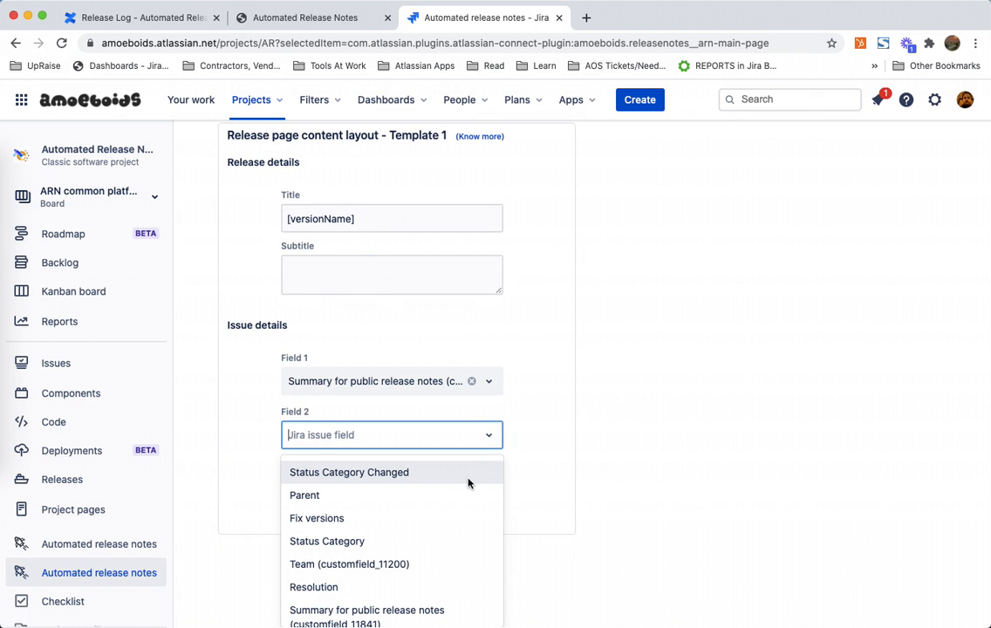
text(descrip)
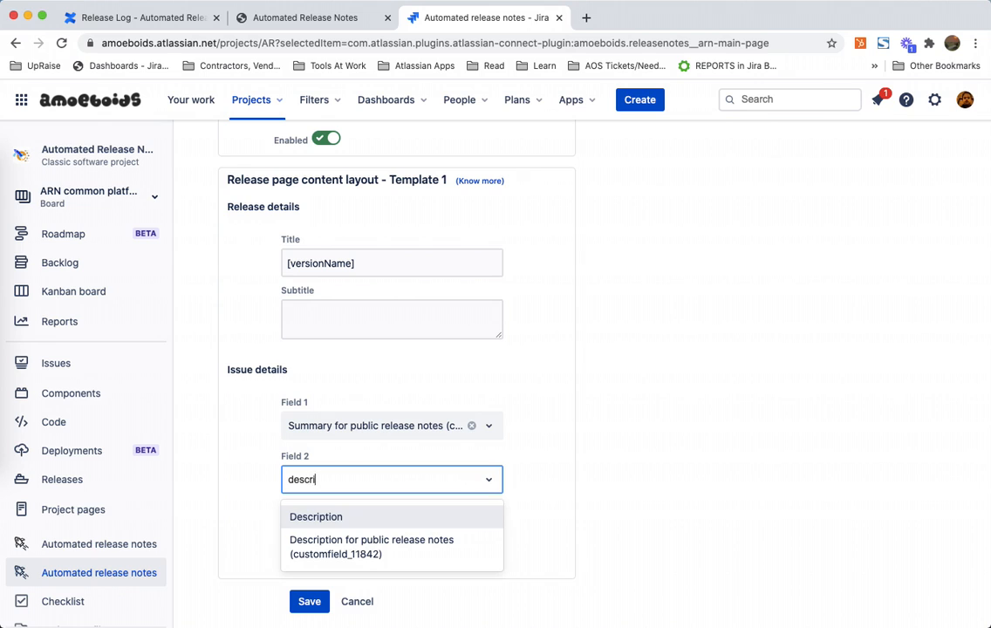
click(388, 541)
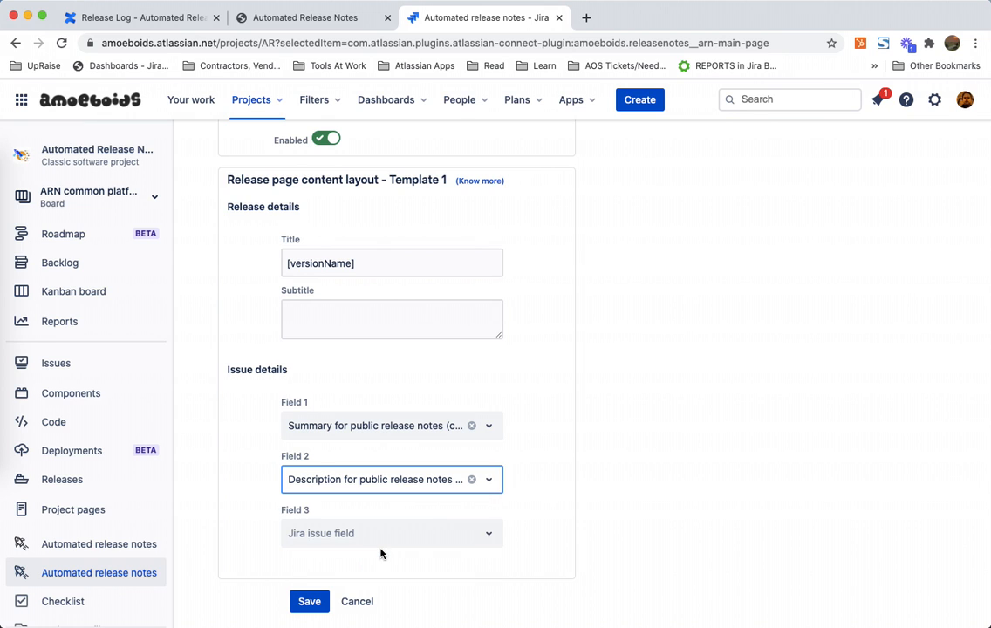
Step: Set Field 3 to Issue Type
click(478, 541)
text(issue)
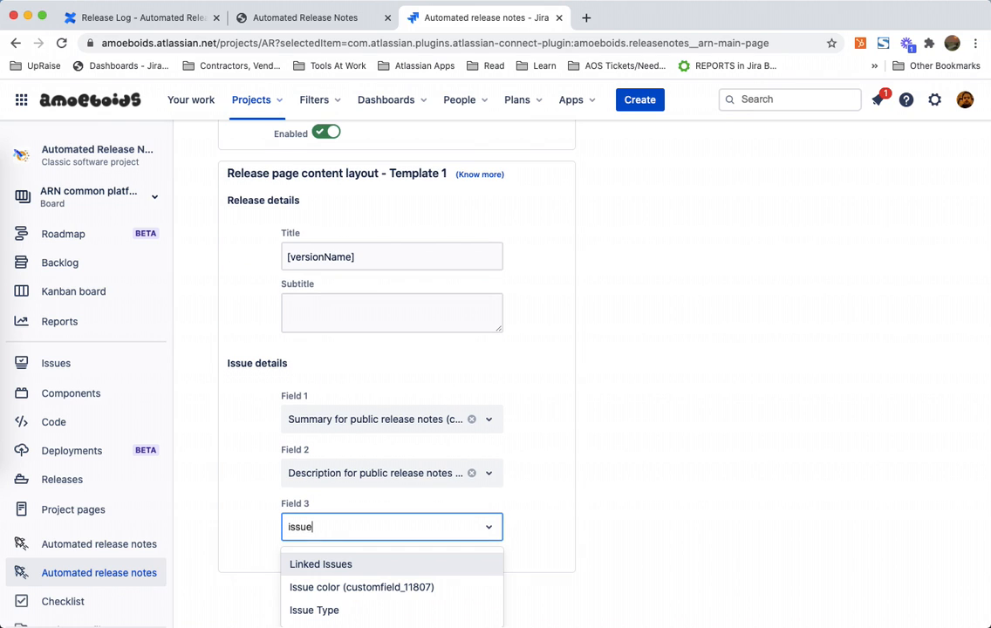
click(342, 611)
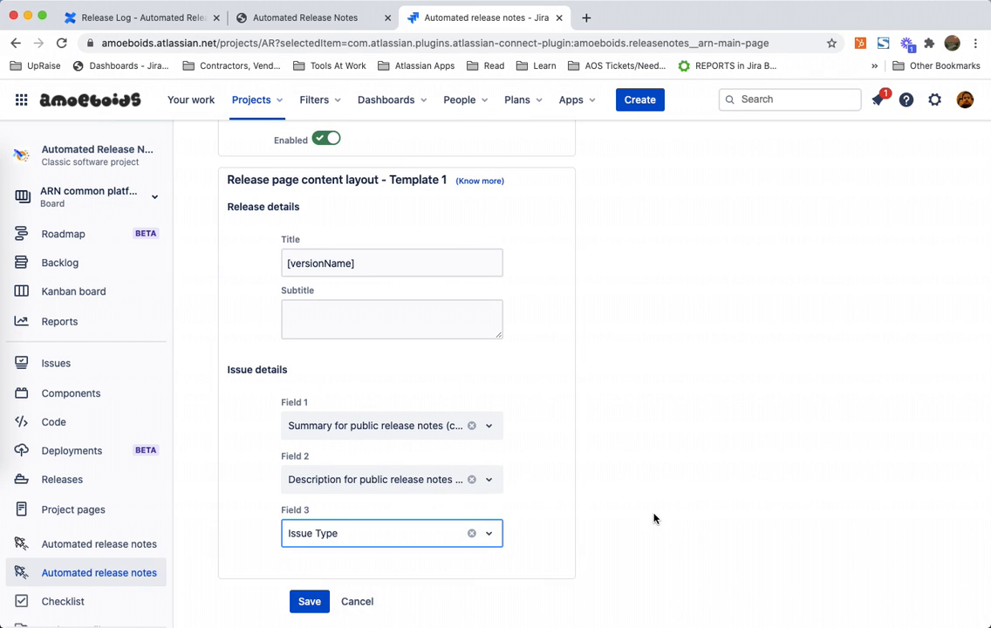
click(654, 520)
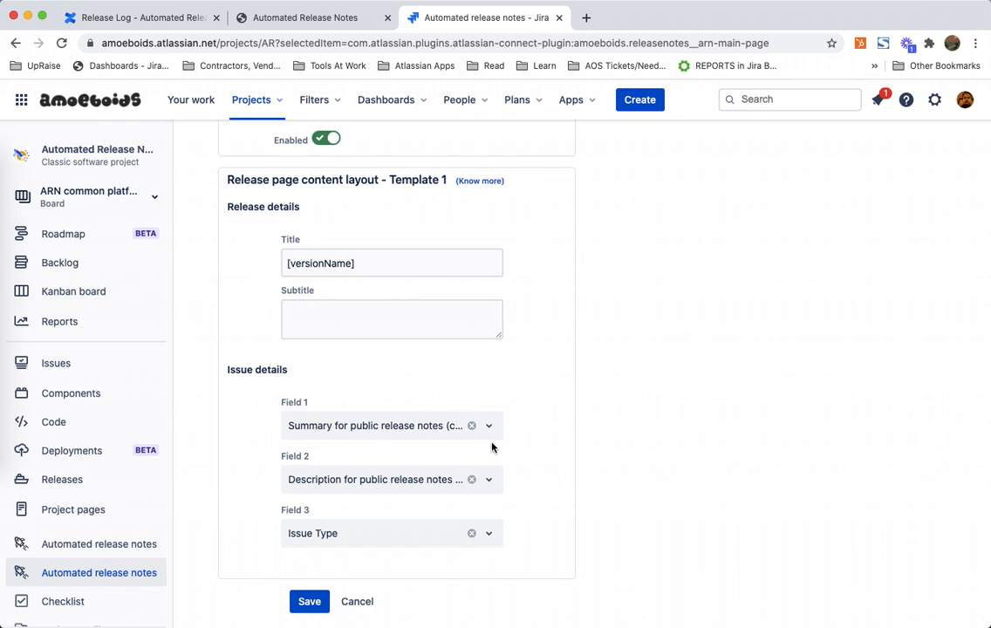
Step: Review the Field 1 options and compare the issue fields with the public page's entries
click(418, 430)
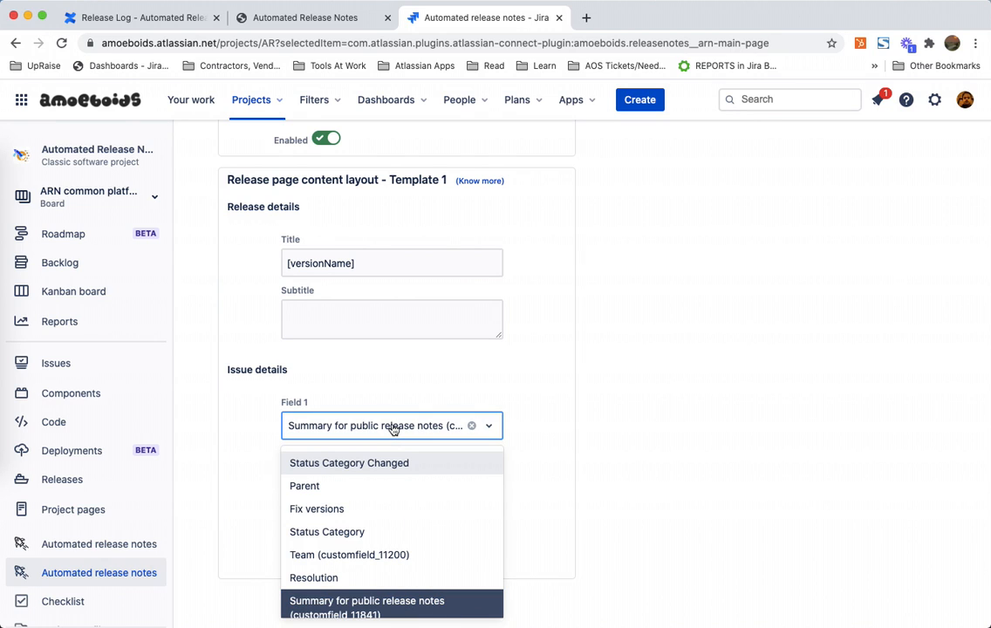
click(601, 433)
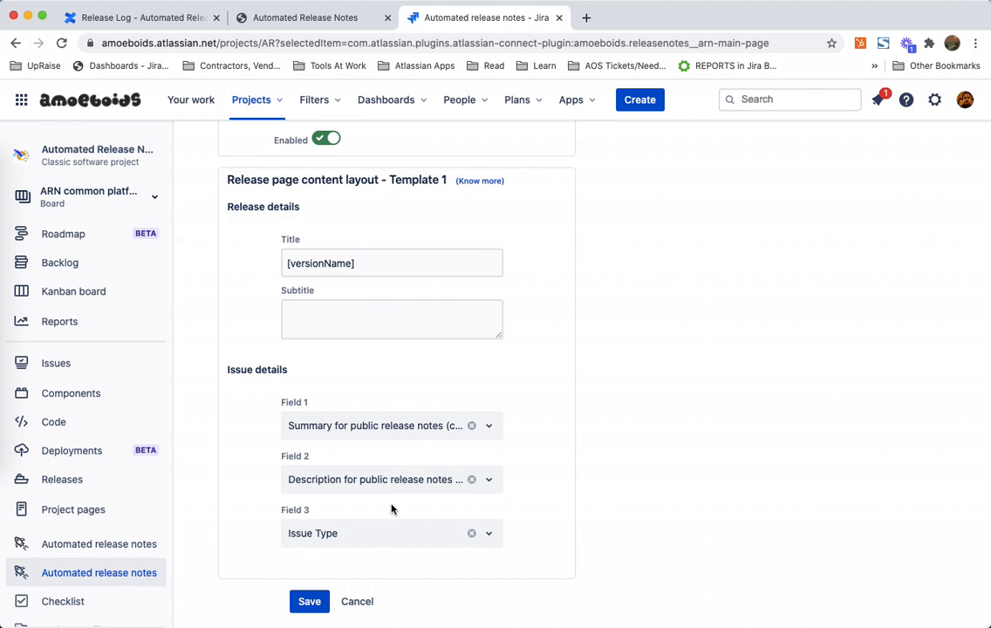
click(323, 19)
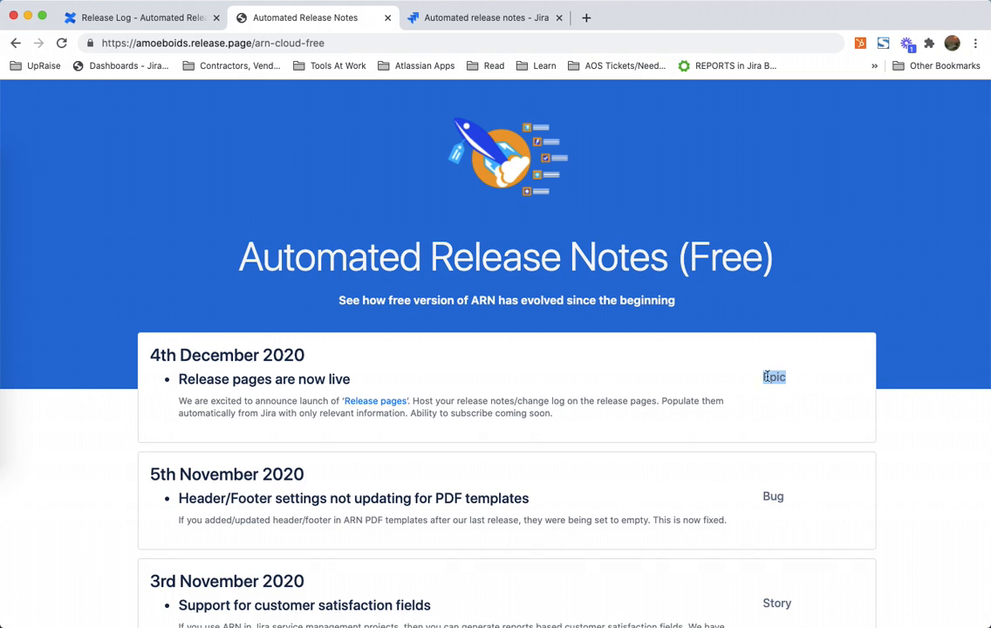
click(506, 19)
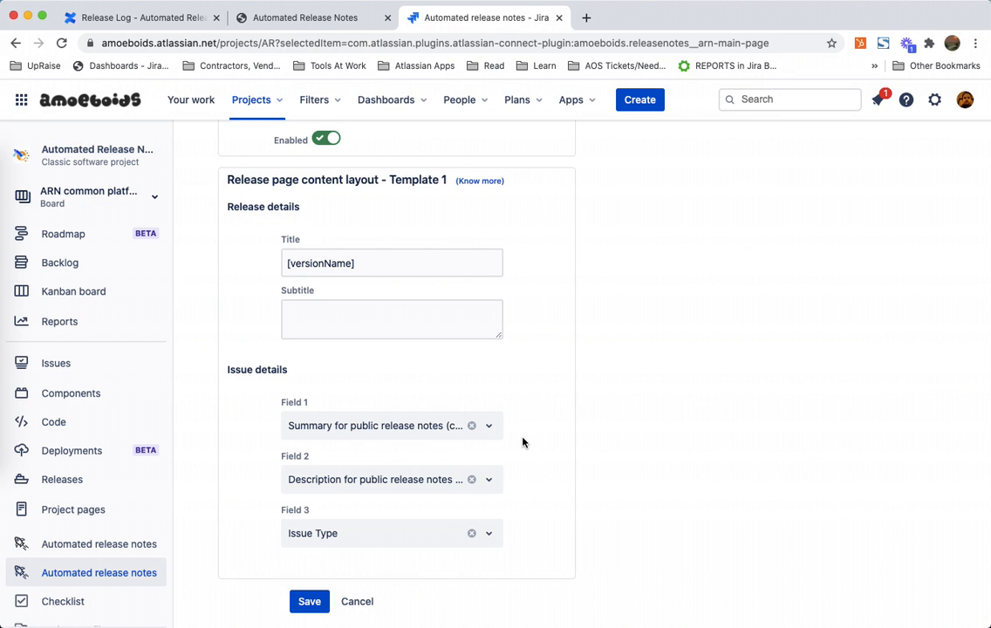
Step: Append "and" to the end of the release page's JQL query
scroll(522, 442, up, 10)
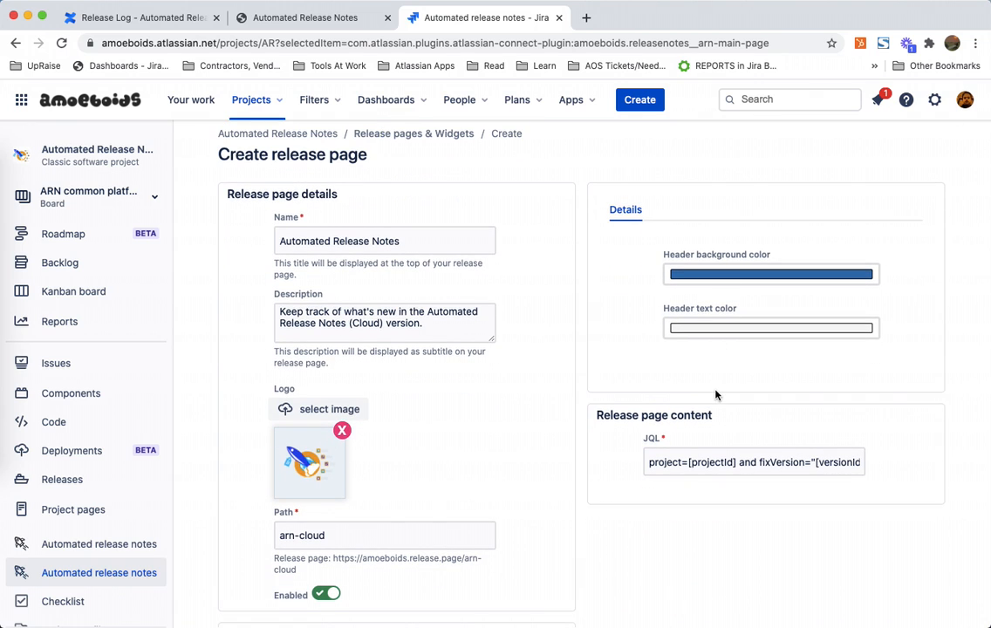
scroll(714, 394, down, 2)
click(746, 392)
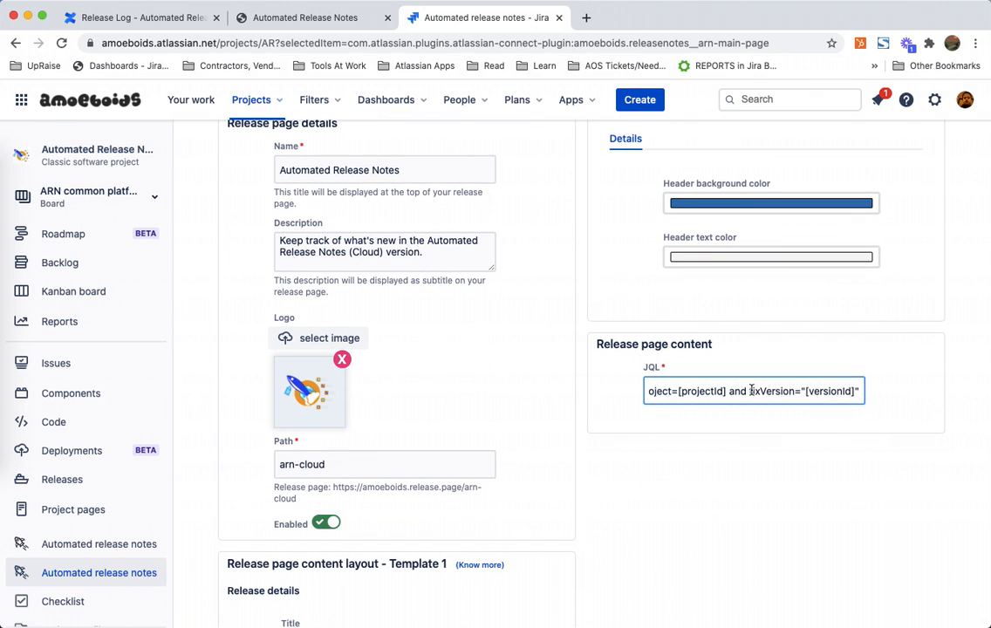
key(Right)
key(Right)
key(Right)
key(Left)
key(Left)
key(Left)
key(Left)
key(Left)
key(Left)
key(Left)
key(Up)
key(Down)
text(a)
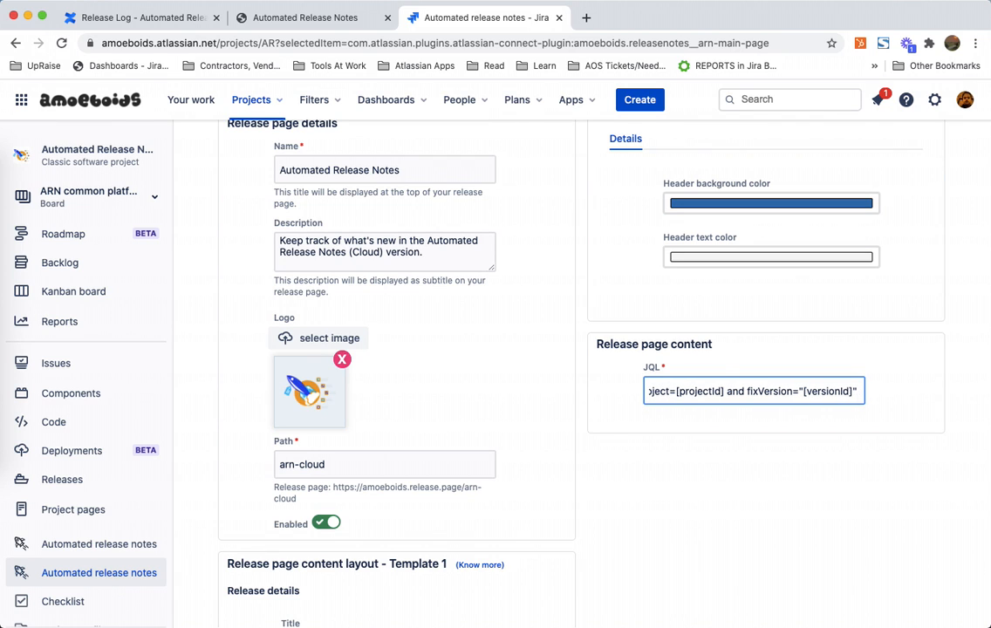
text(nd)
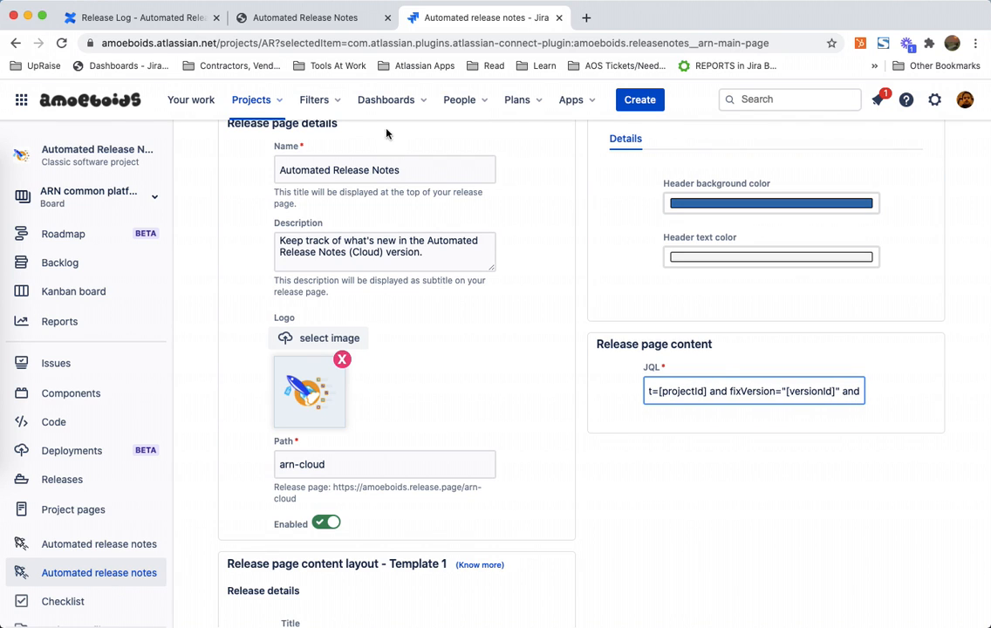
Step: Open Advanced issue search in a new browser tab and switch to it
click(339, 102)
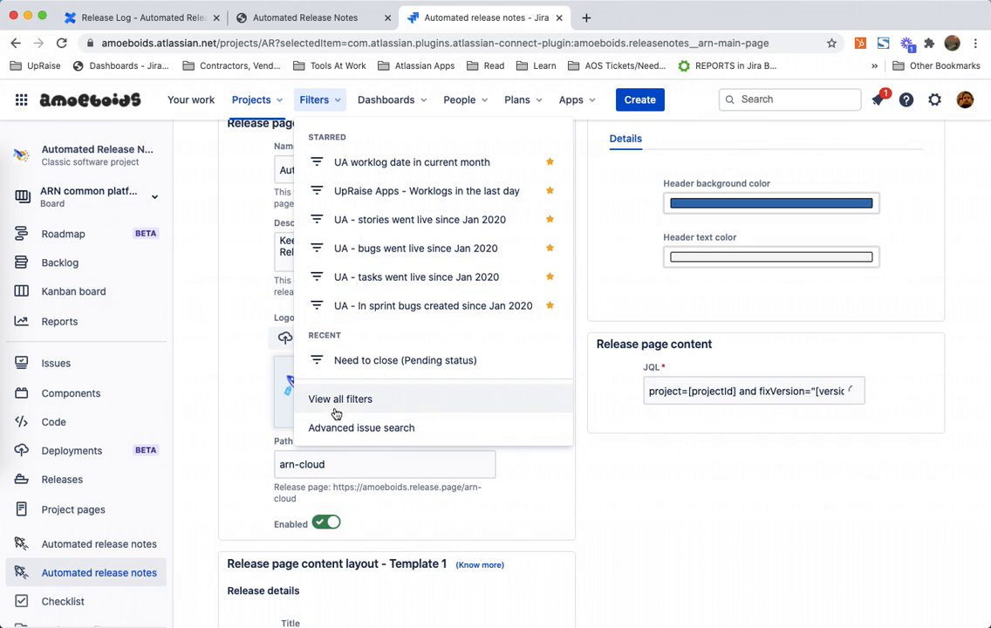
right_click(301, 434)
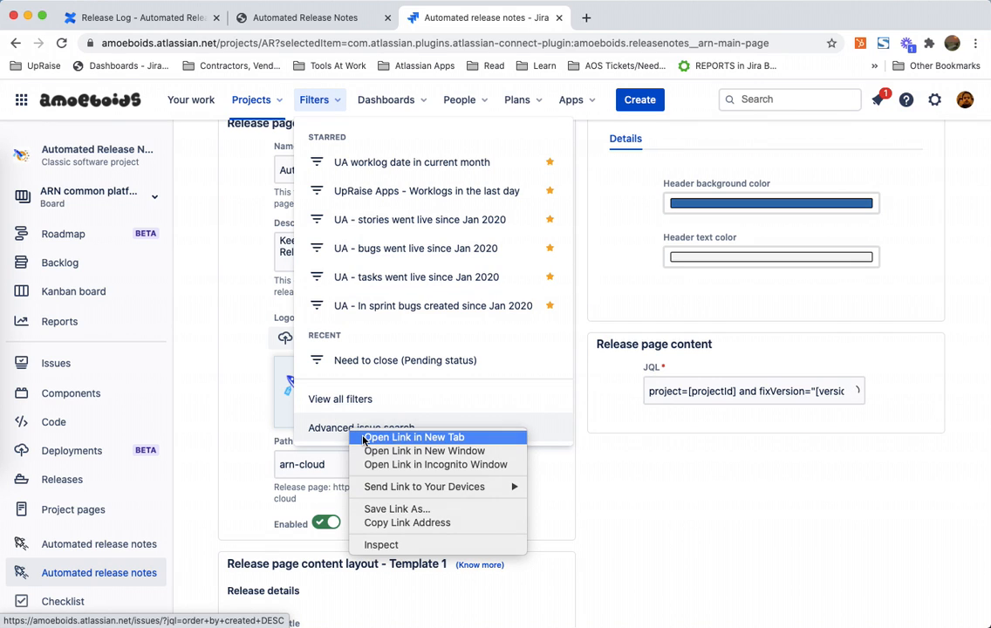
click(340, 439)
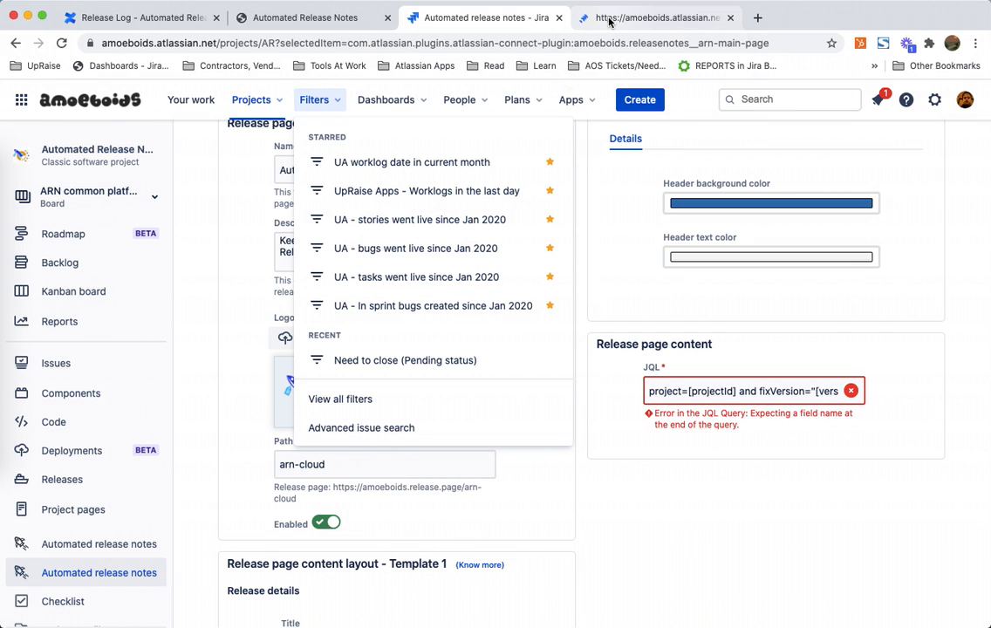
click(609, 20)
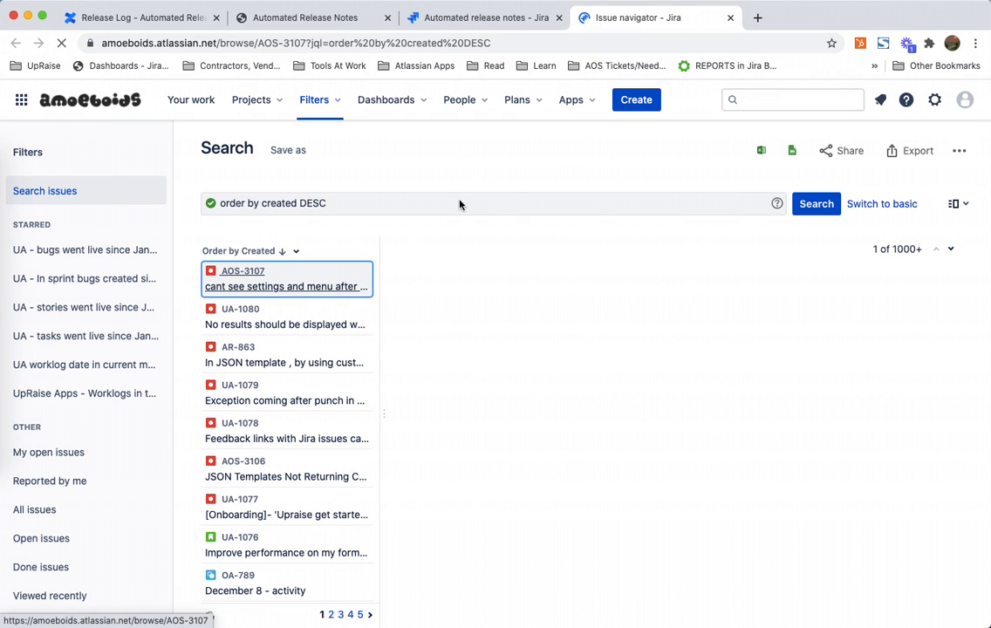
Step: Switch the search results to list view and clear the existing JQL query
click(959, 204)
click(900, 291)
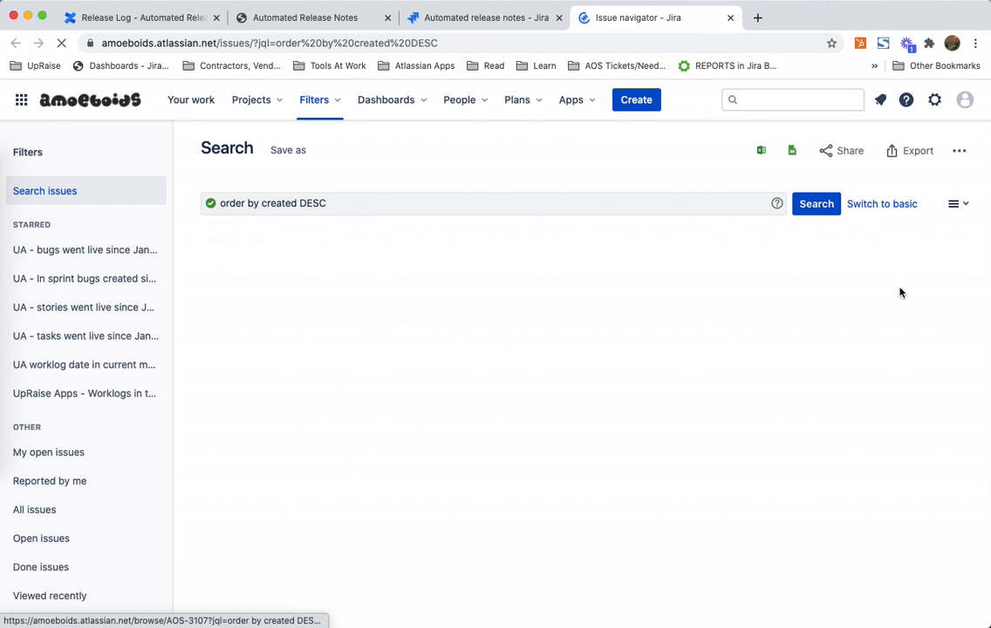
click(510, 204)
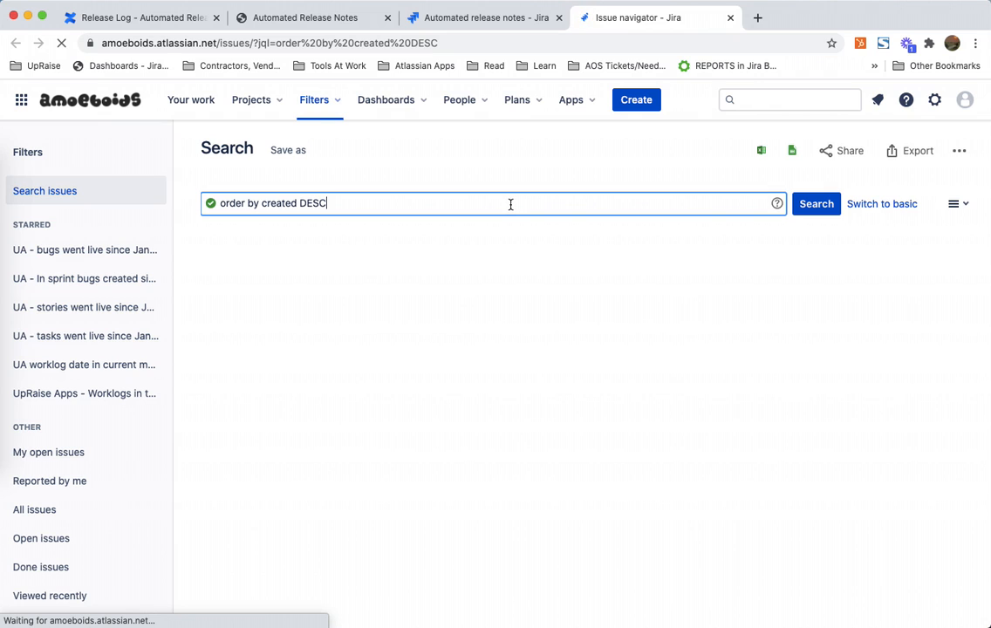
key(super+a)
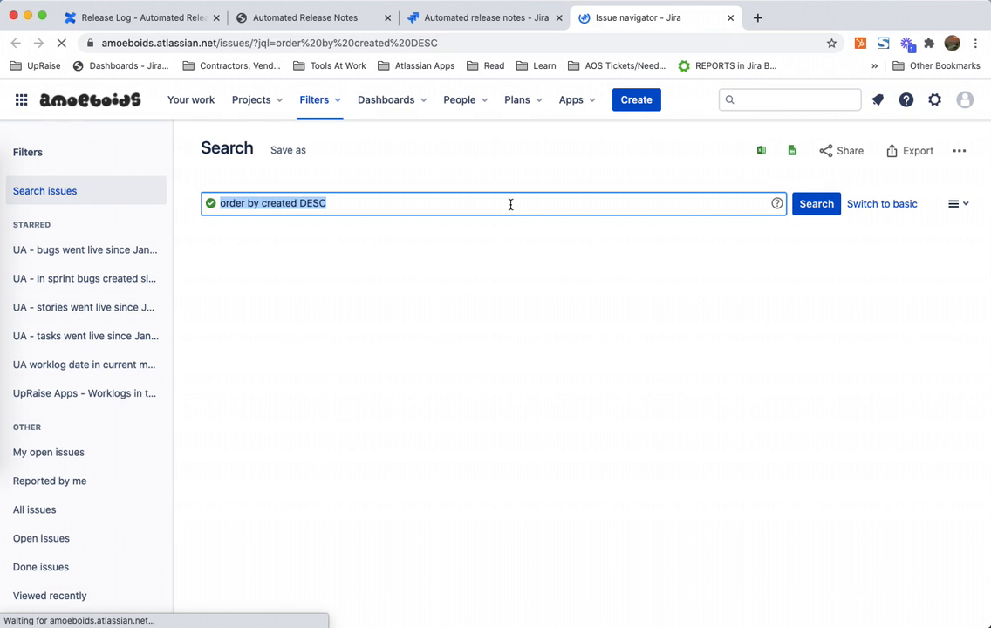
key(BackSpace)
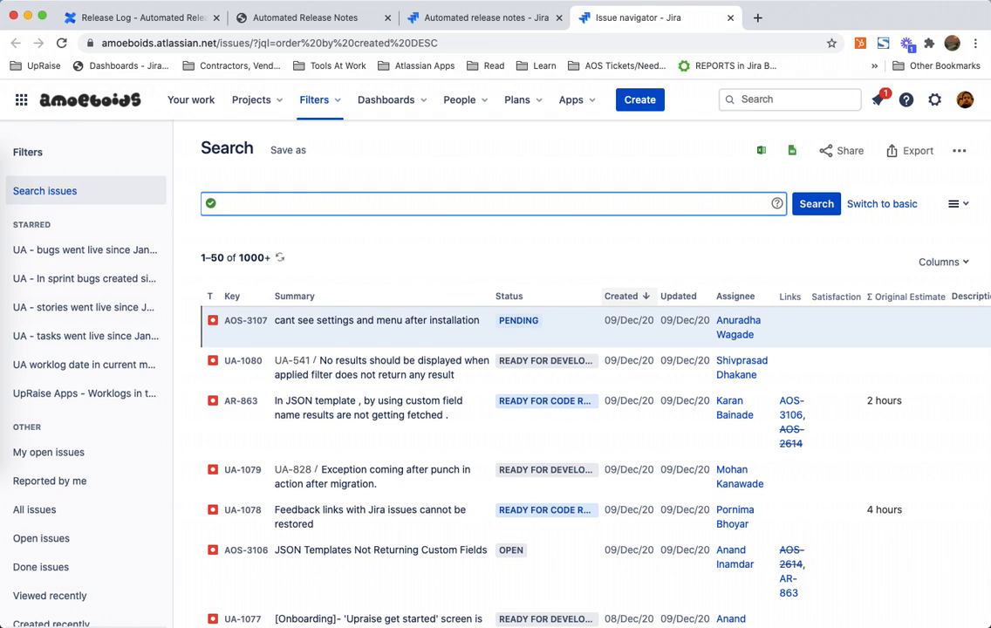
Step: Draft a search query beginning project = AR and, trying field suggestions for public and release fields
text(pub)
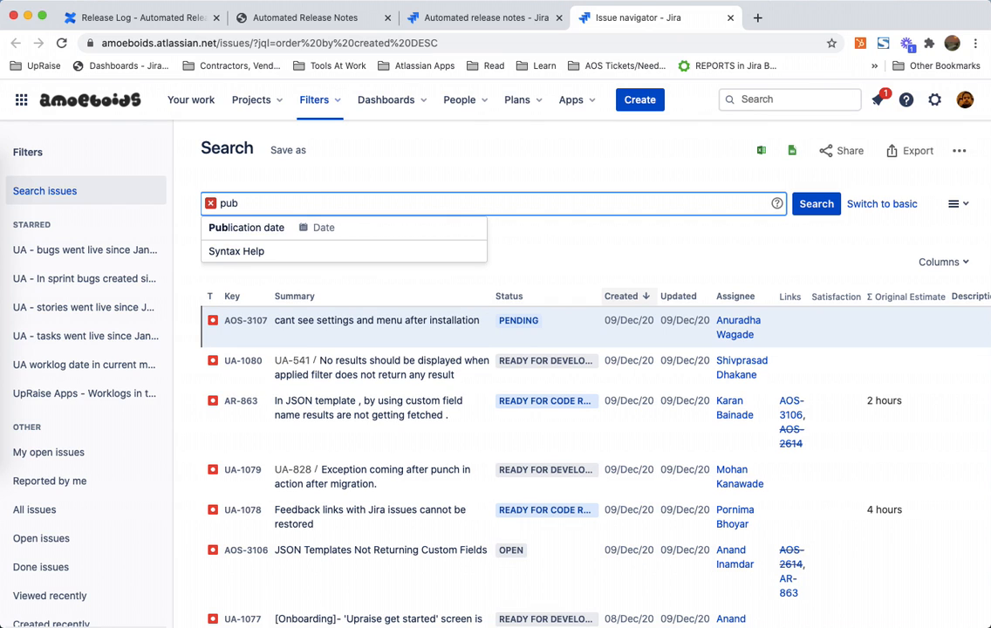
text(lic)
key(Return)
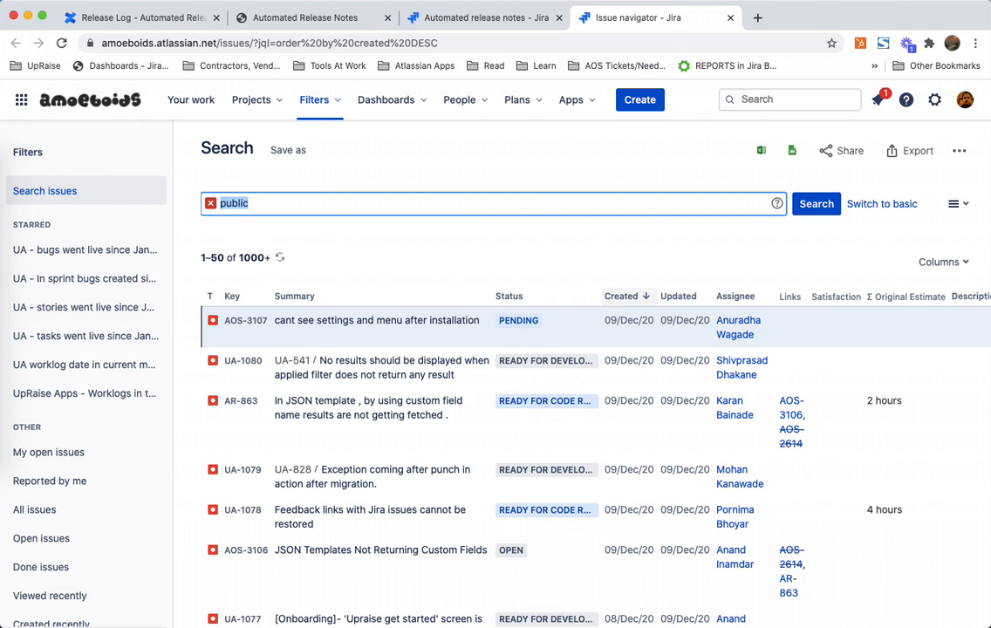
text(releas)
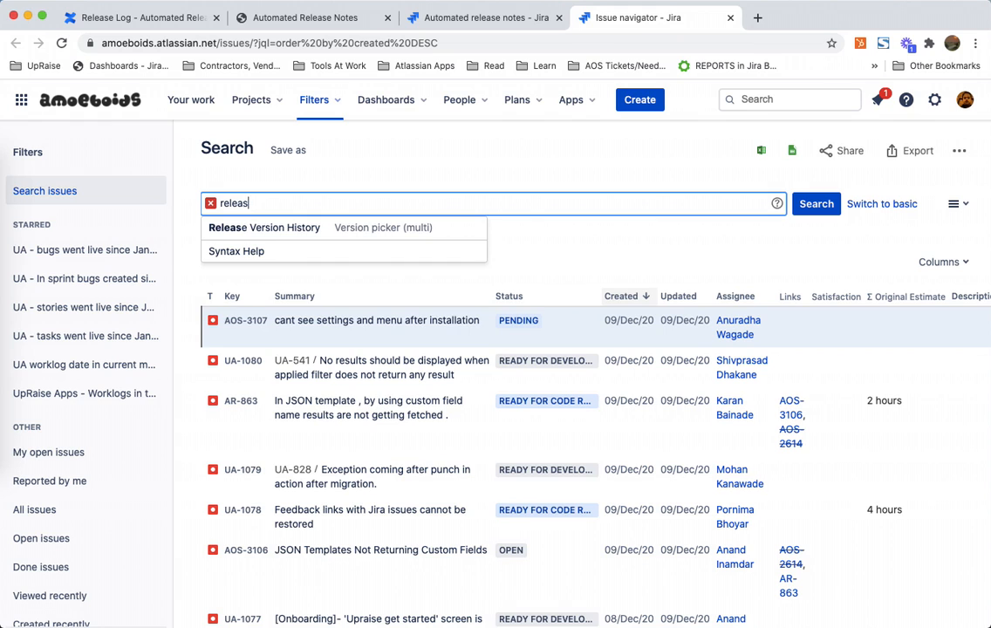
key(BackSpace)
key(BackSpace)
key(BackSpace)
key(BackSpace)
key(BackSpace)
key(BackSpace)
text(projec)
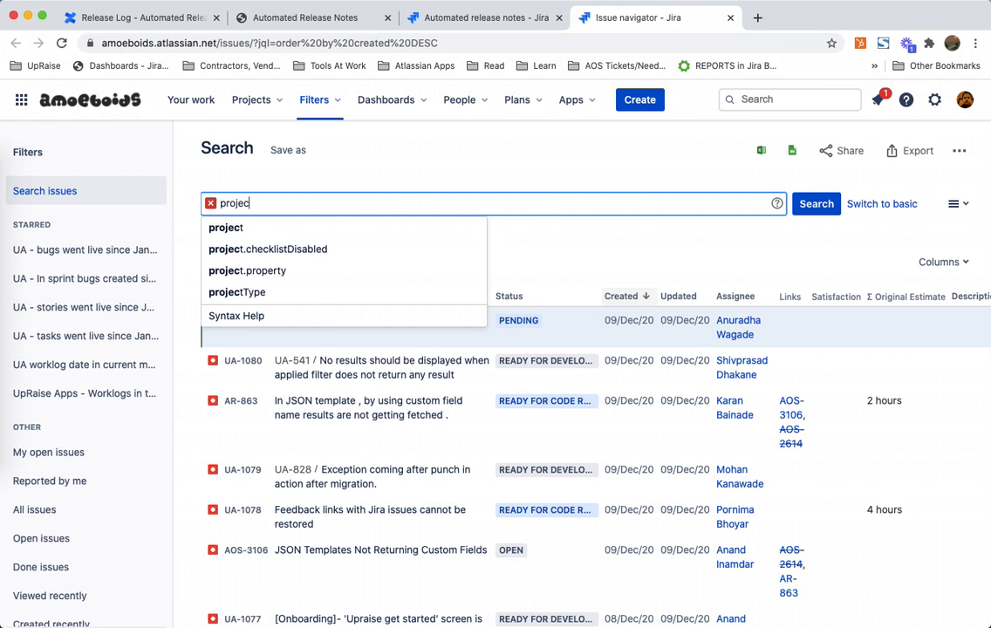
text(t = AR and )
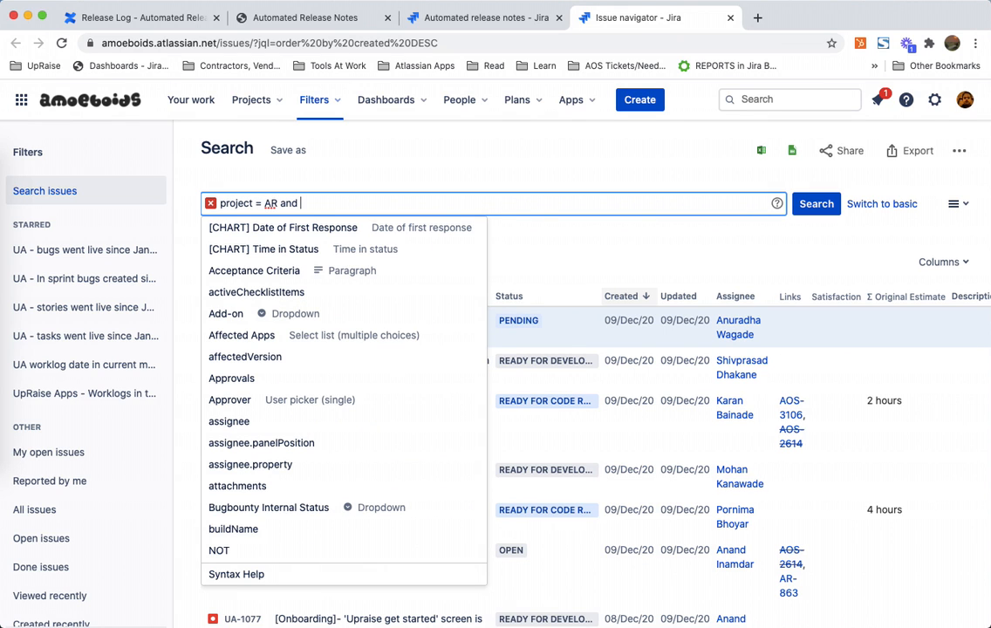
text(rel)
key(BackSpace)
key(BackSpace)
key(BackSpace)
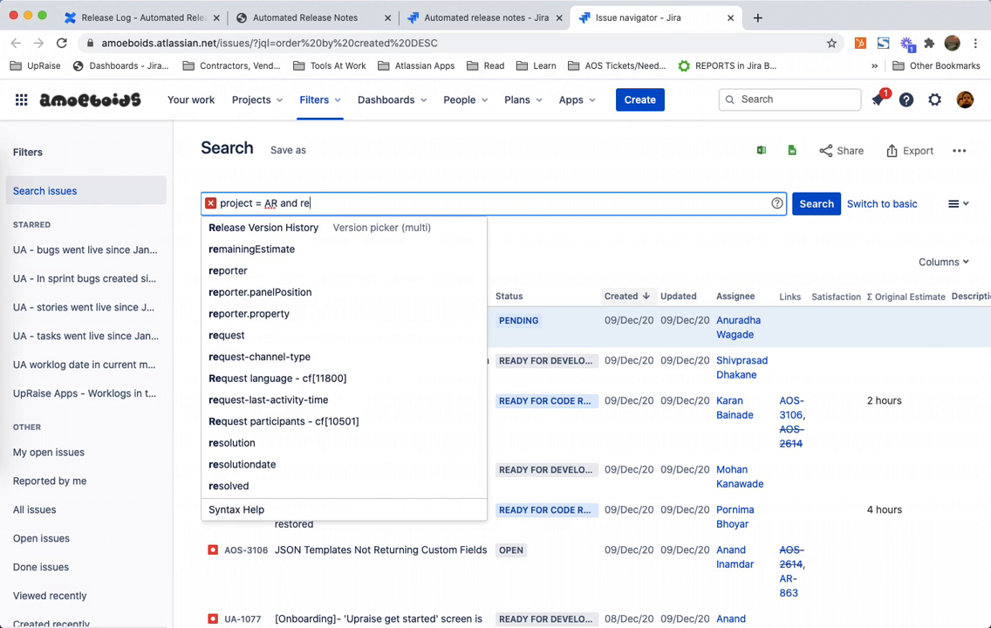
Step: Return to the release page tab and review the content layout fields
click(478, 18)
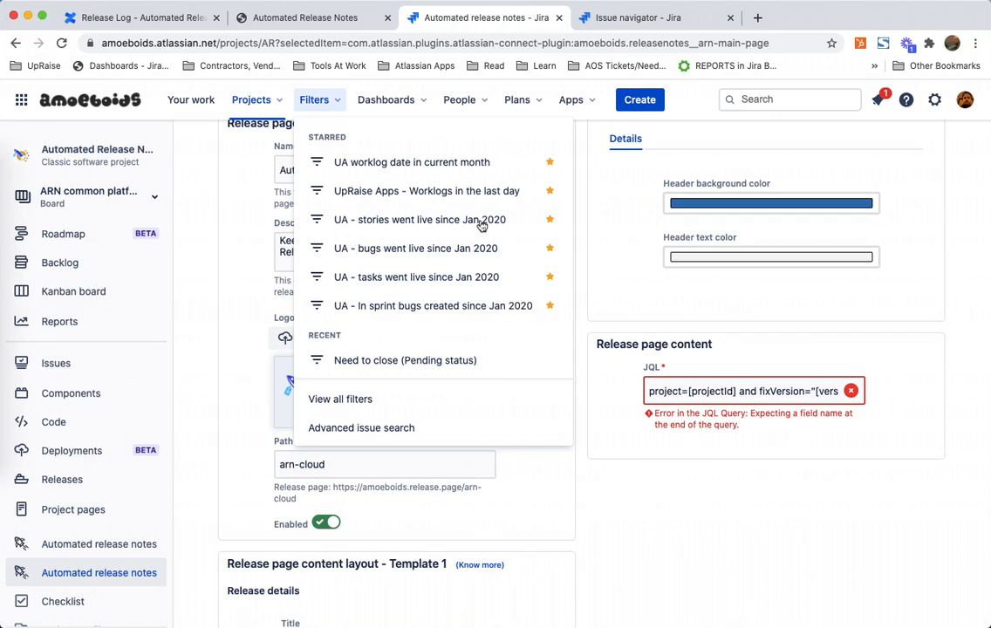
click(621, 544)
scroll(621, 544, down, 5)
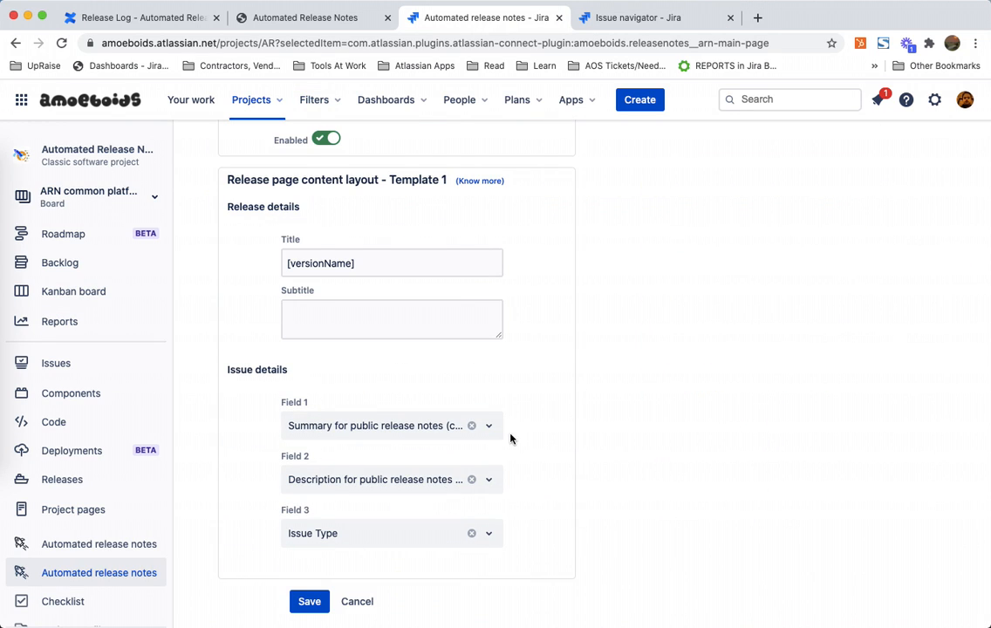
Step: Back in issue search, try field suggestions starting with is and visible after project = AR and
click(648, 17)
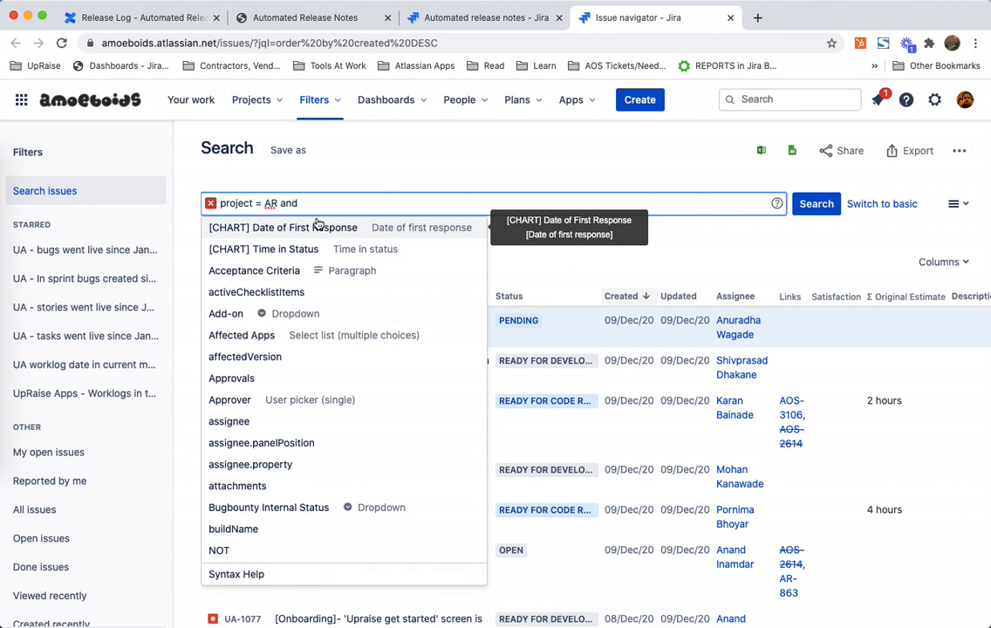
text(is)
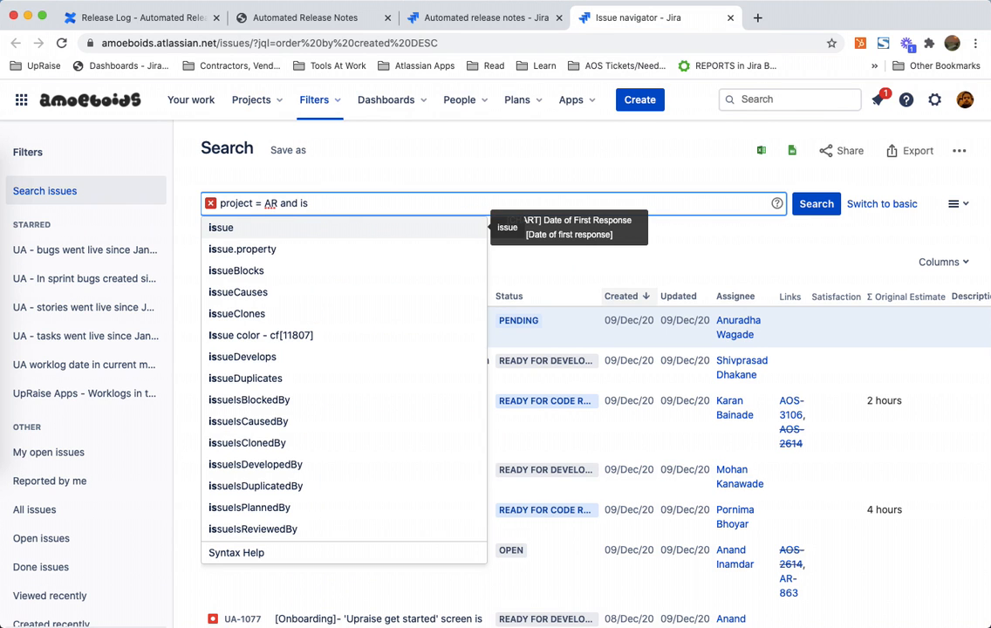
key(BackSpace)
key(BackSpace)
text(vis)
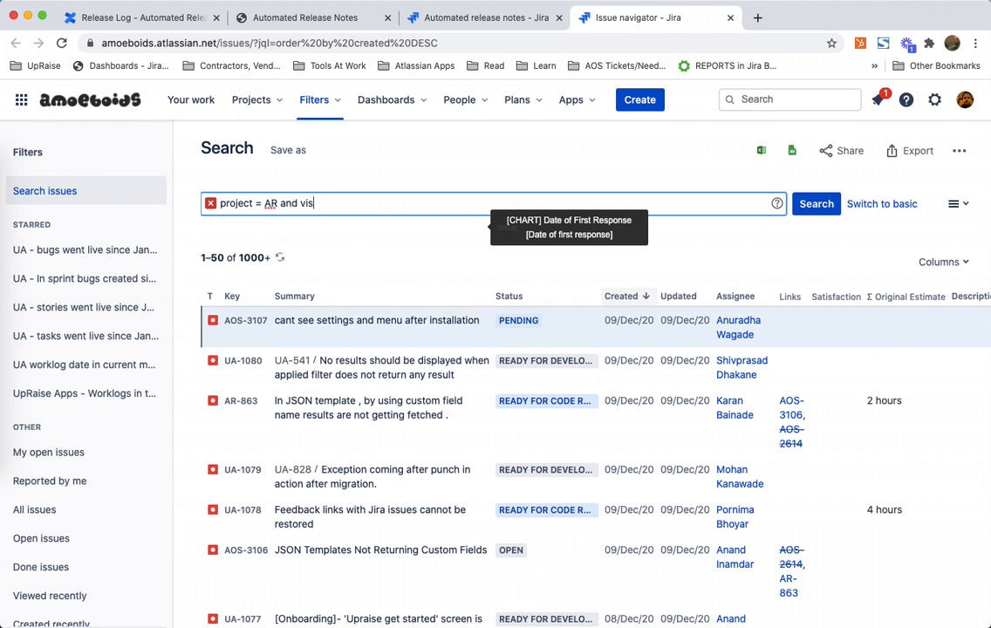
key(BackSpace)
text(sible)
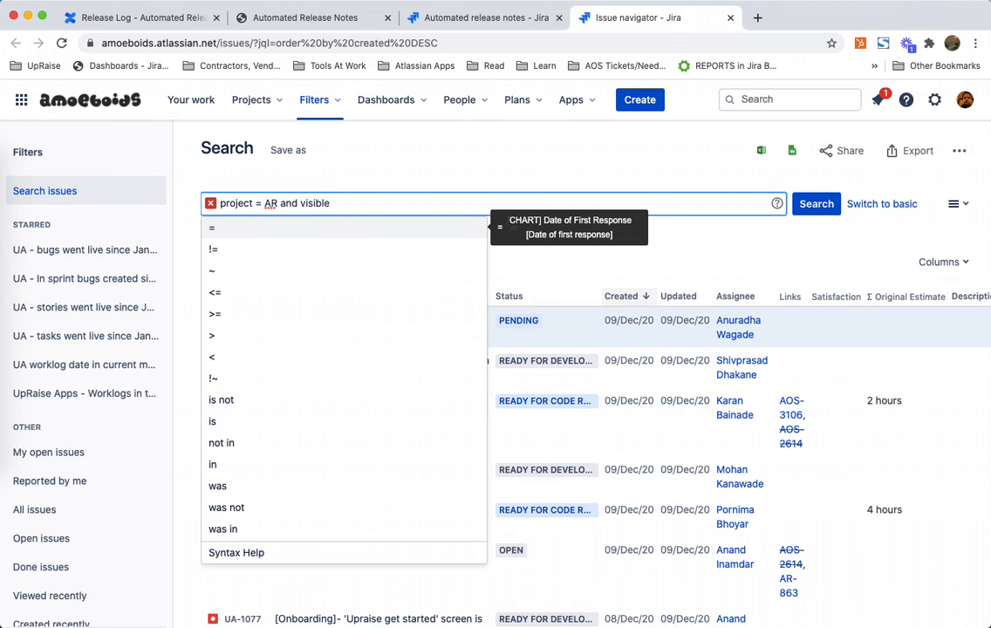
key(BackSpace)
key(BackSpace)
key(BackSpace)
key(BackSpace)
key(BackSpace)
key(BackSpace)
key(BackSpace)
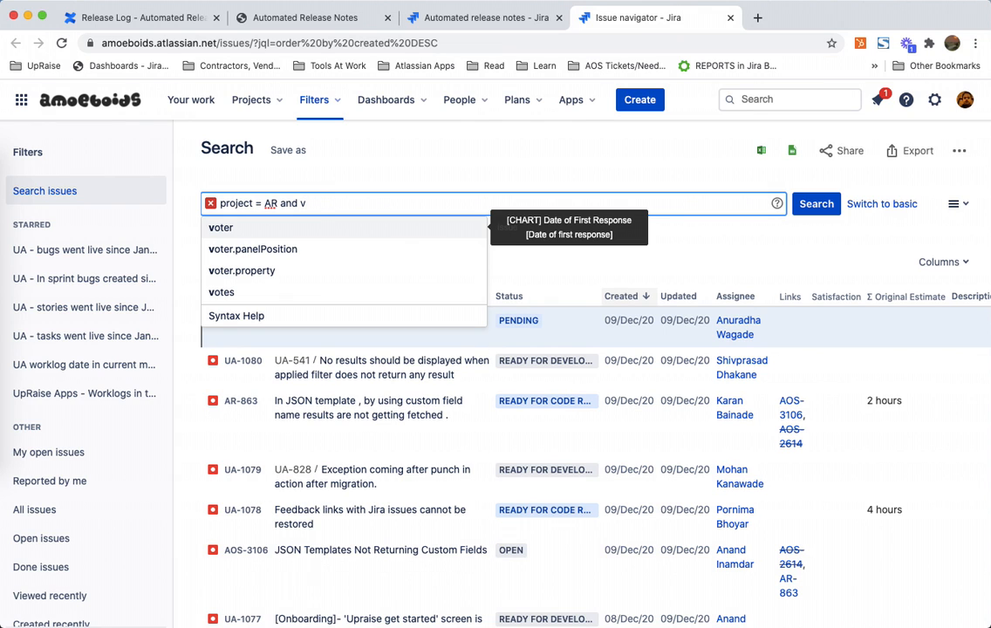
key(BackSpace)
key(Escape)
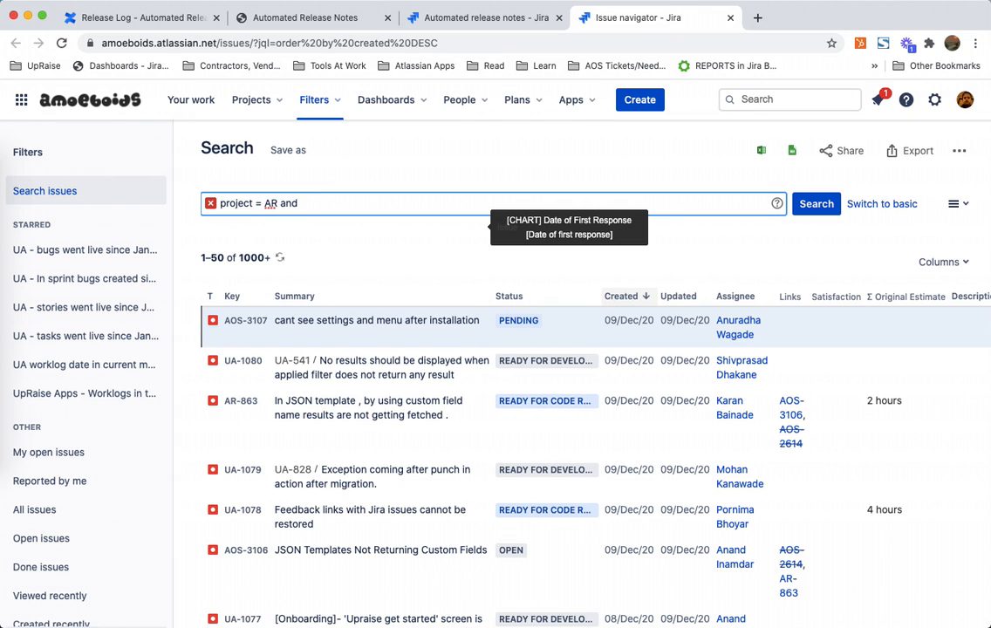
Step: Rewrite the query as project = "Automated Release Notes" and, picking the project from suggestions
click(354, 175)
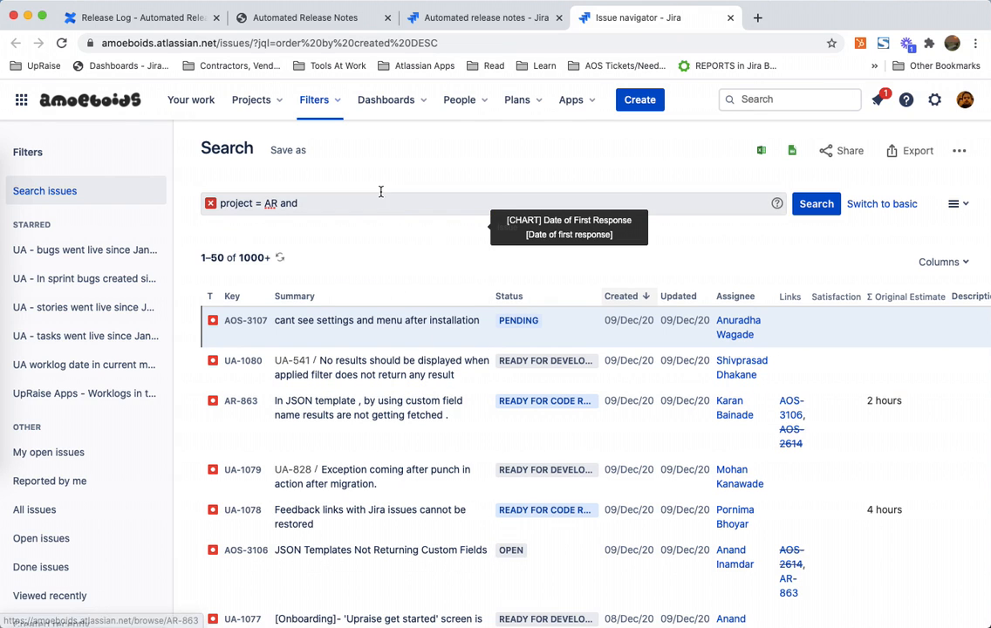
click(368, 197)
key(BackSpace)
key(BackSpace)
key(BackSpace)
key(BackSpace)
key(BackSpace)
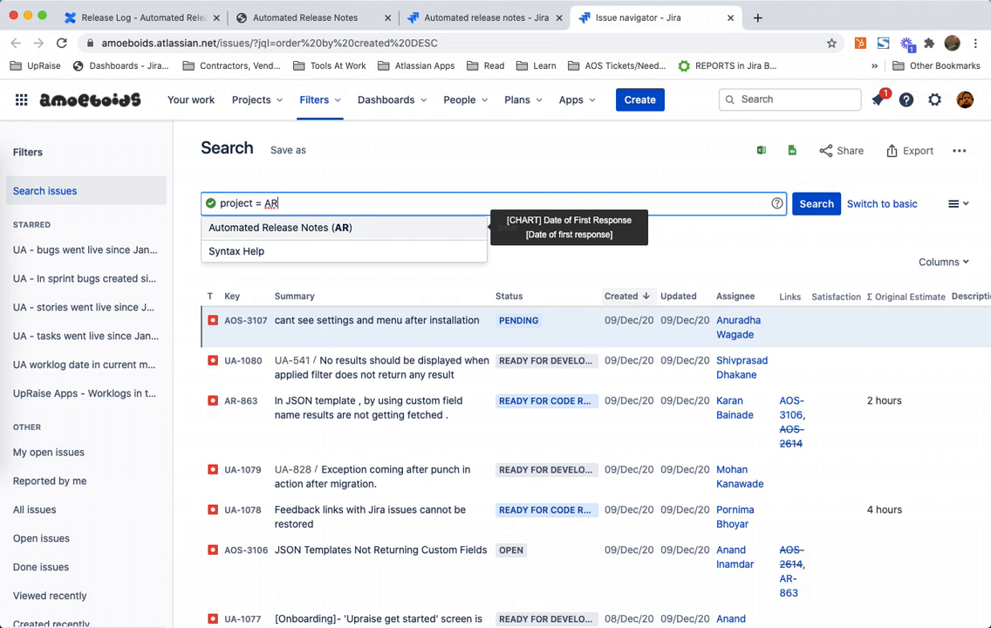
key(Return)
text(and )
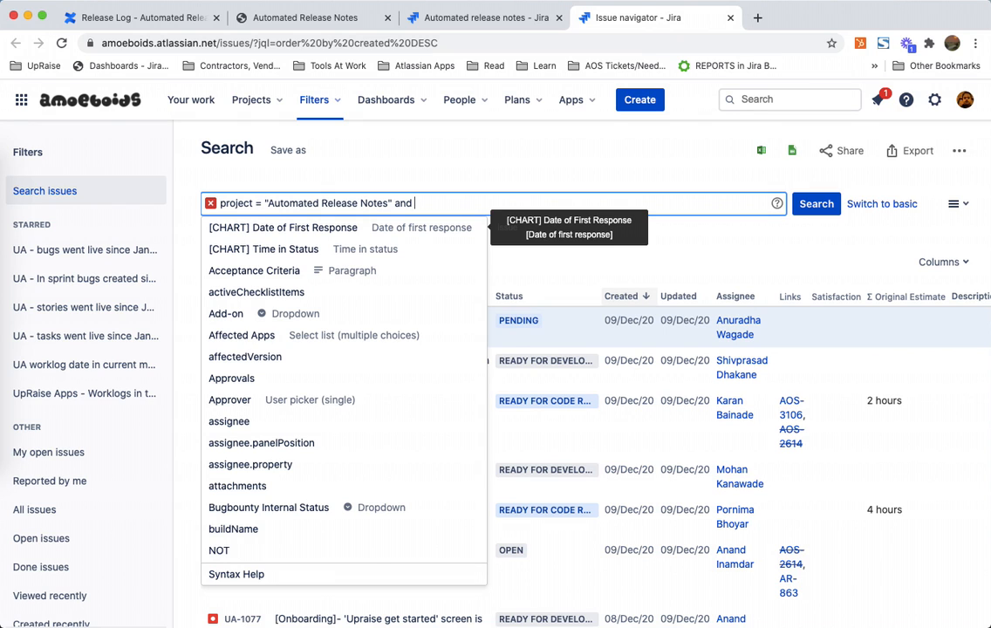
text(pub)
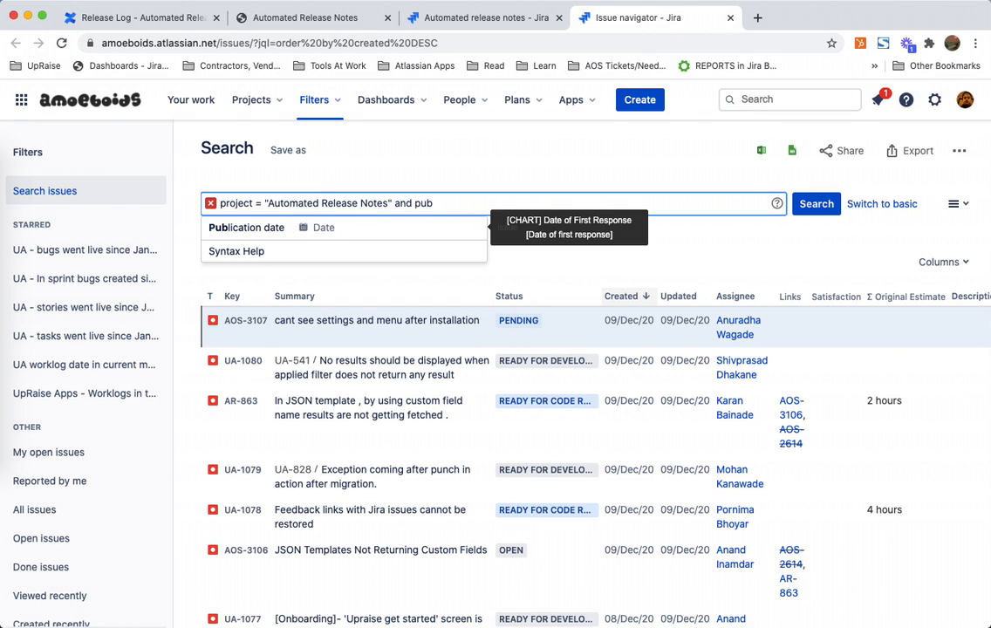
Step: Try pub and rel field suggestions, then clear the entire search query
key(BackSpace)
key(BackSpace)
key(BackSpace)
text(rel)
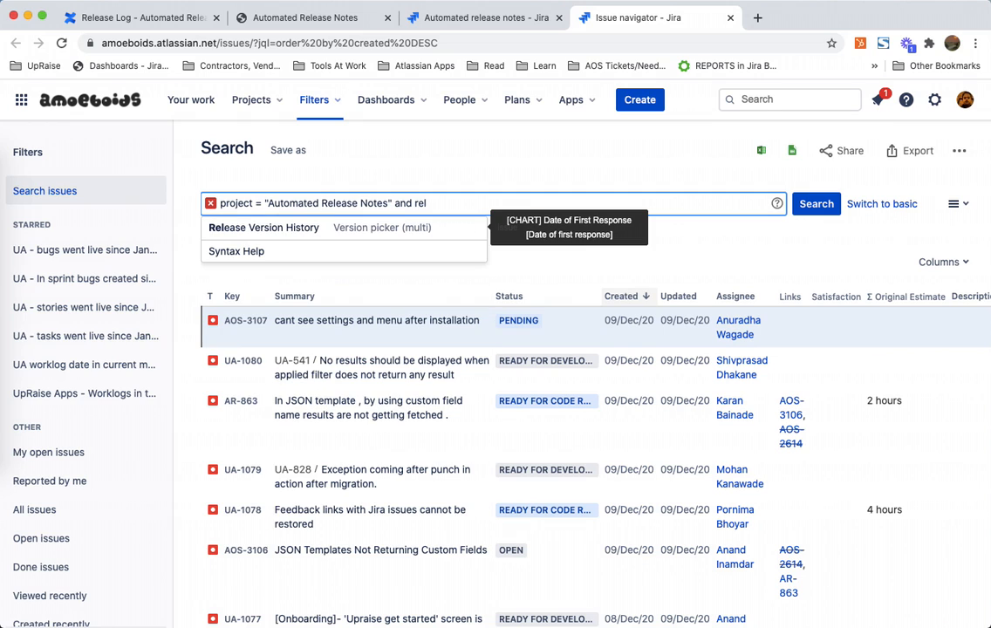
key(super+a)
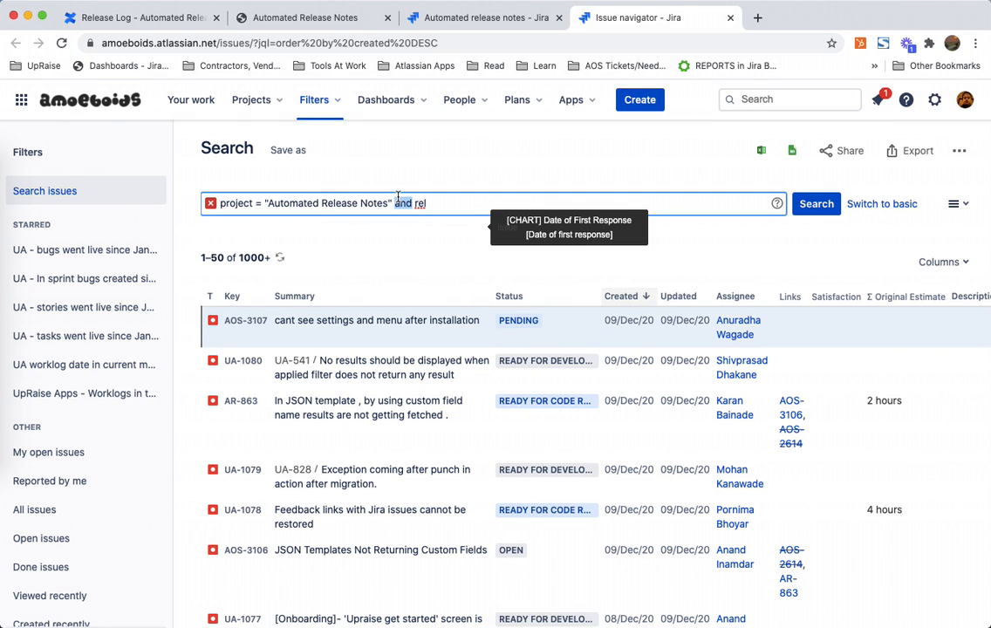
key(BackSpace)
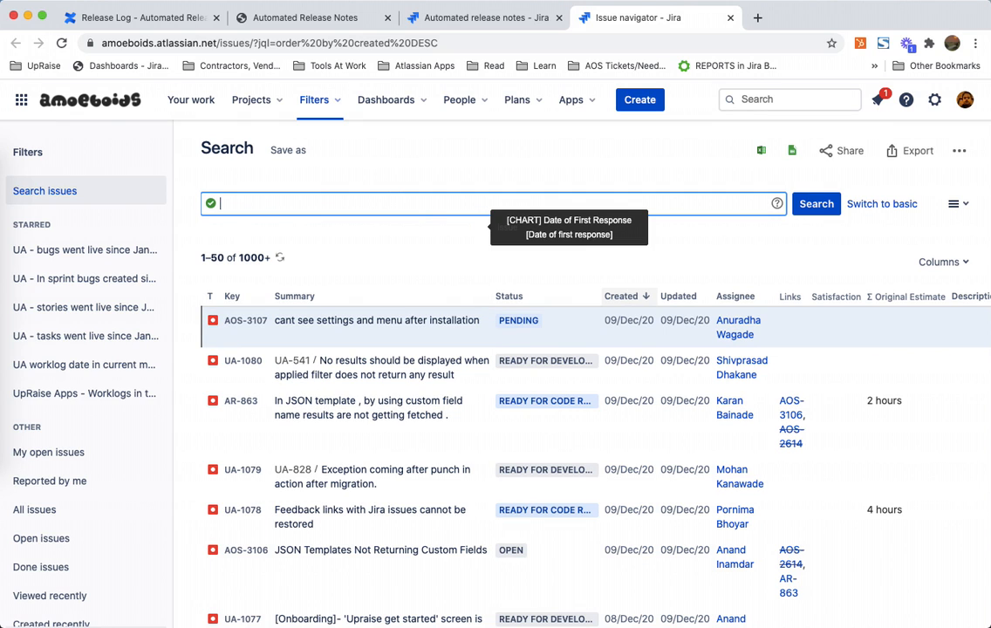
Step: Open the Automated Release Notes project's board from the Projects menu
click(275, 105)
click(281, 165)
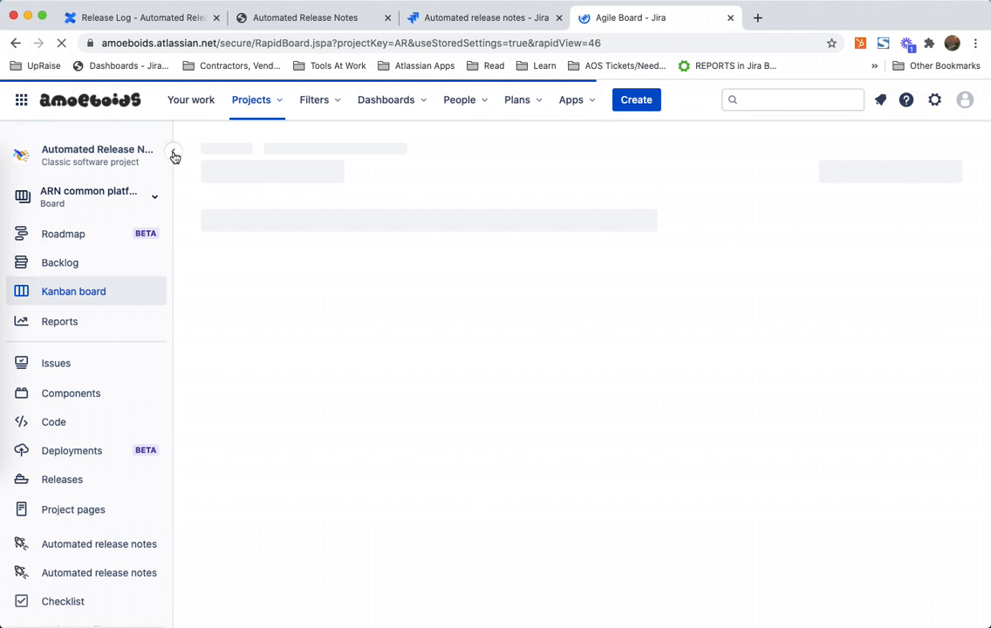
mouse_move(175, 154)
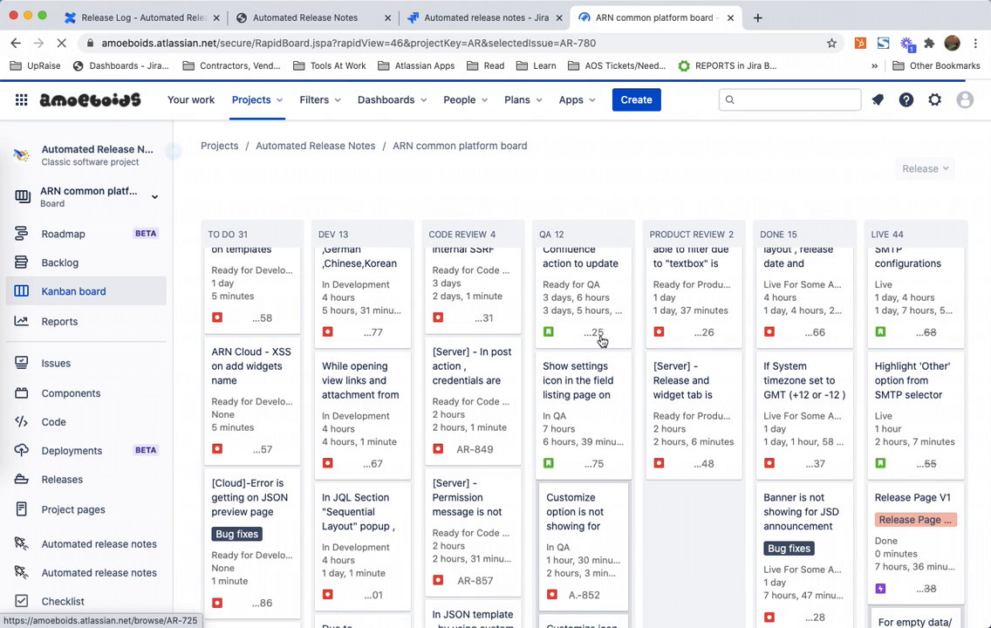
Step: Open the Release and widget tab issue card on the board, scroll its details, and close it
click(686, 401)
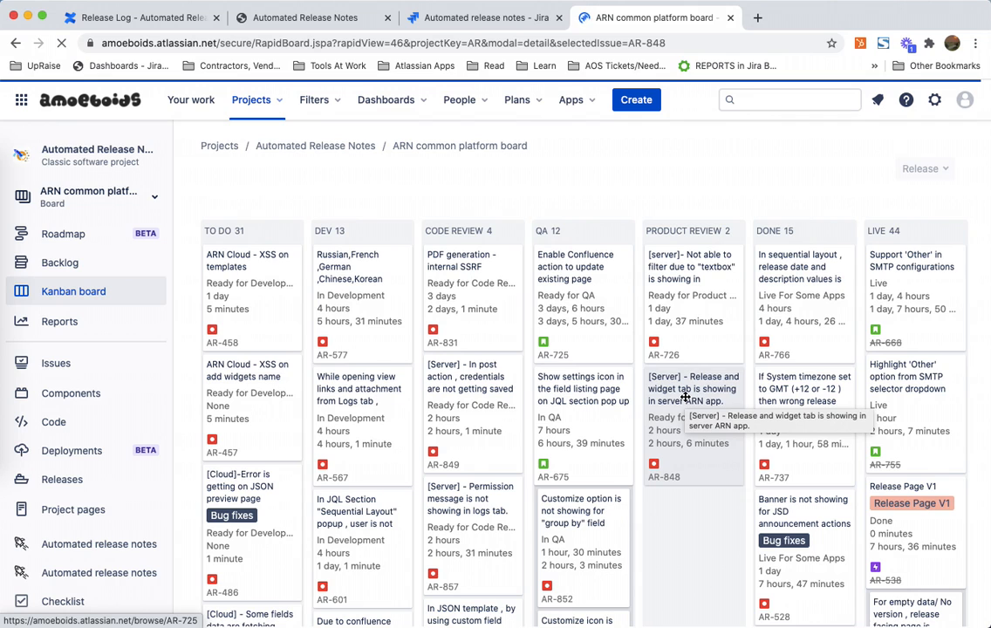
scroll(686, 398, down, 3)
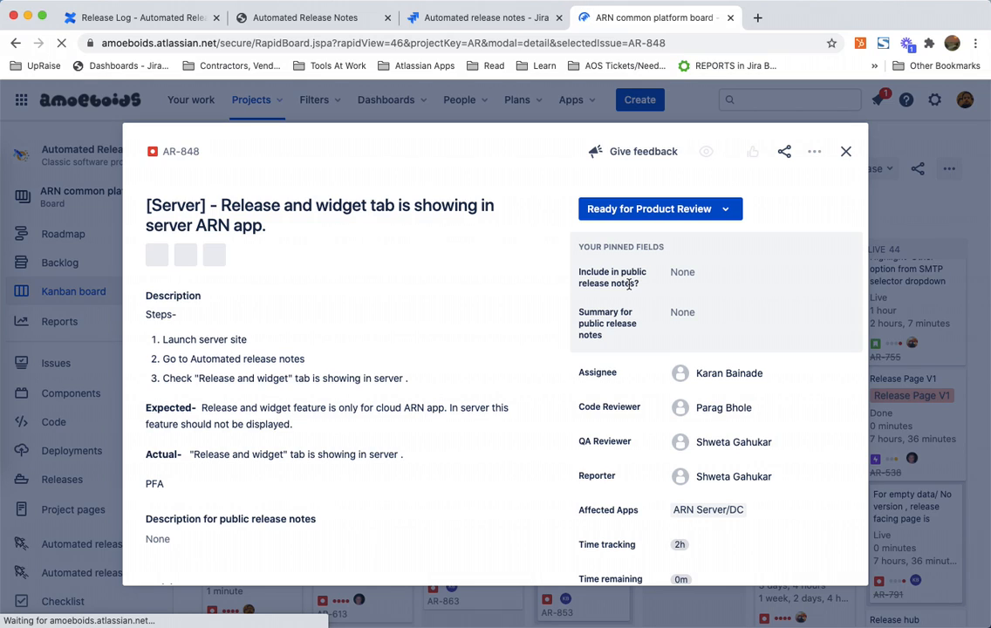
click(845, 153)
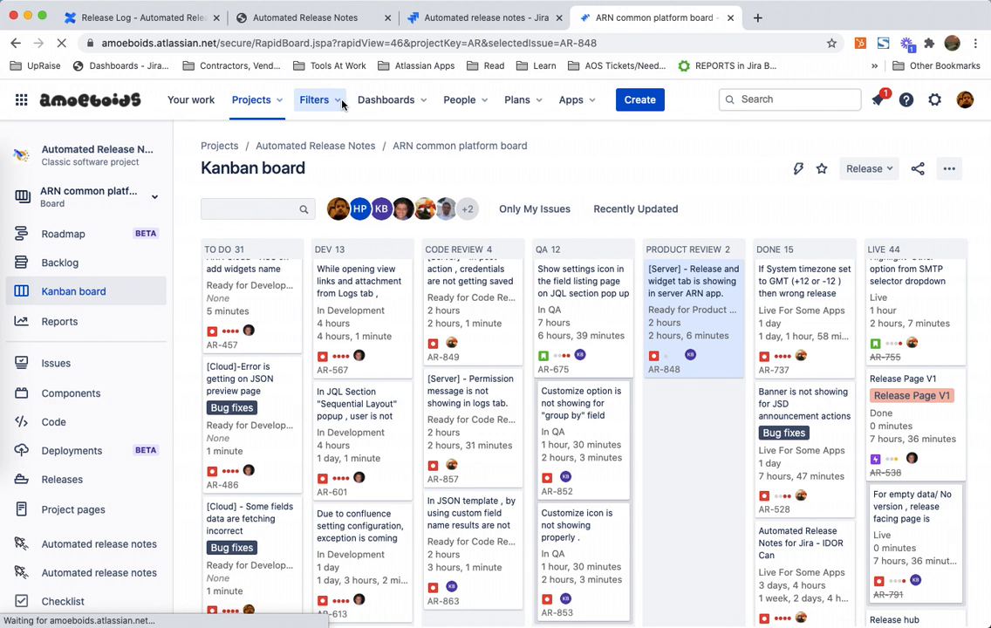
Step: In advanced issue search, build and select the query "Include in public release notes?[Dropdown]" = Yes
click(341, 101)
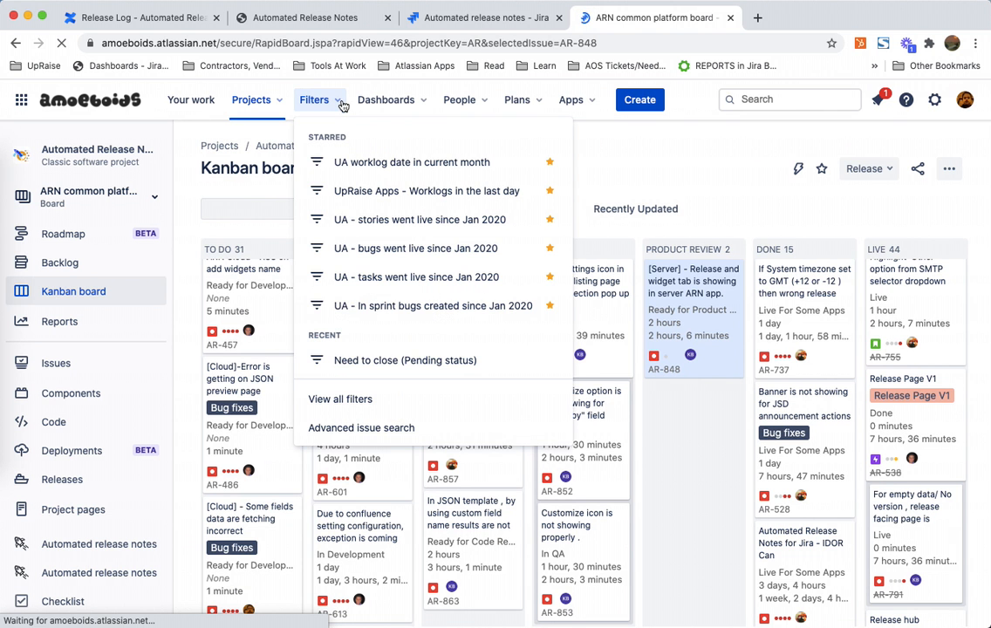
click(353, 426)
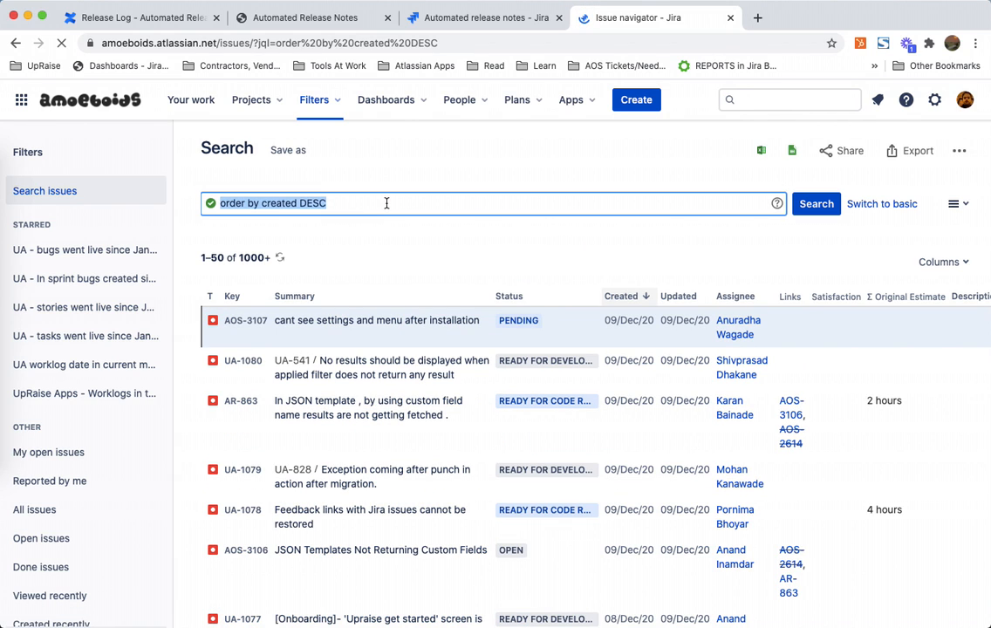
text(in)
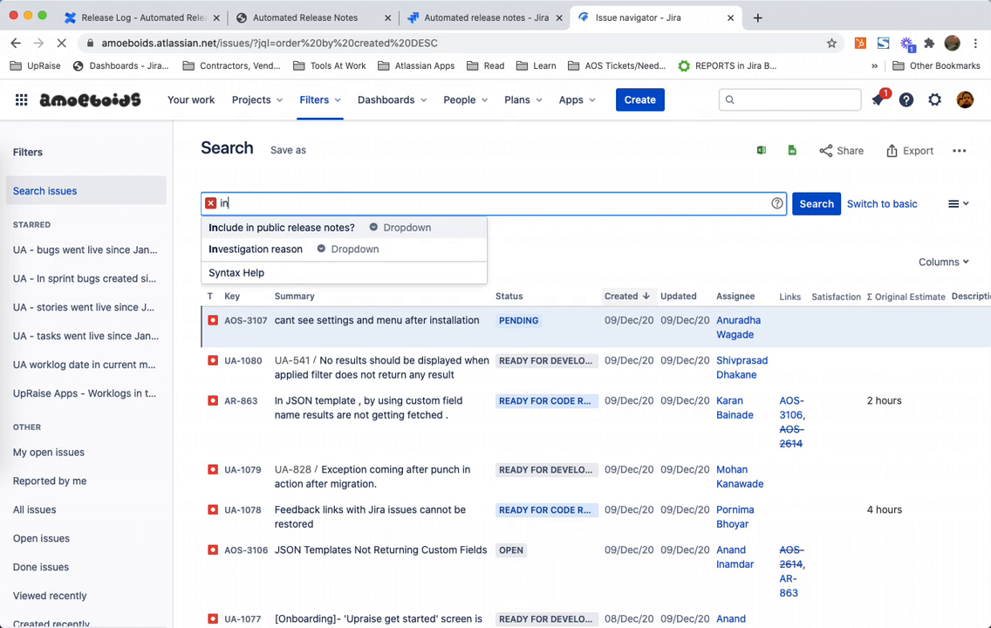
key(Return)
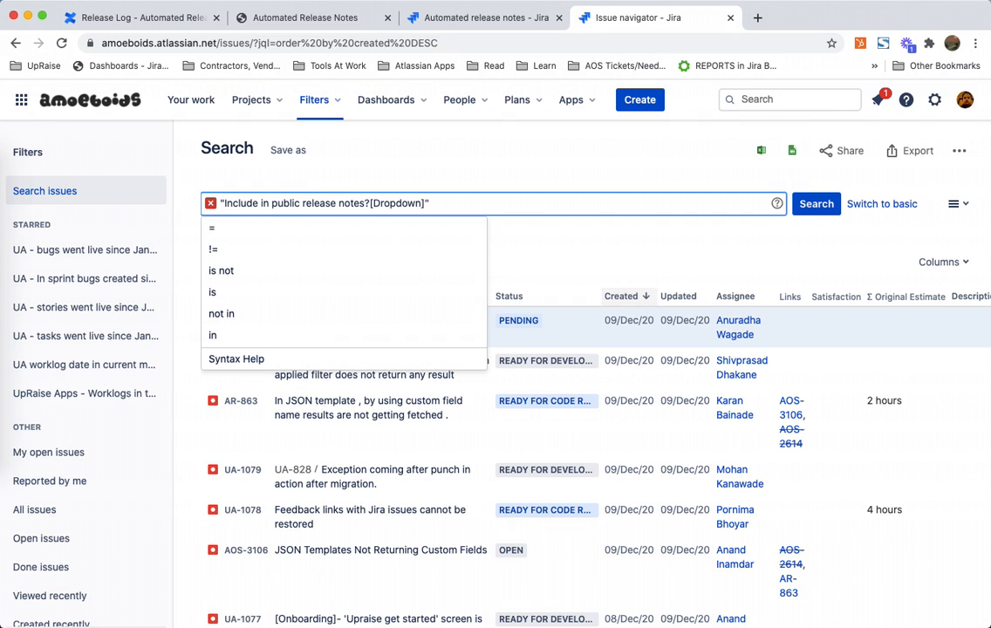
text(= ")
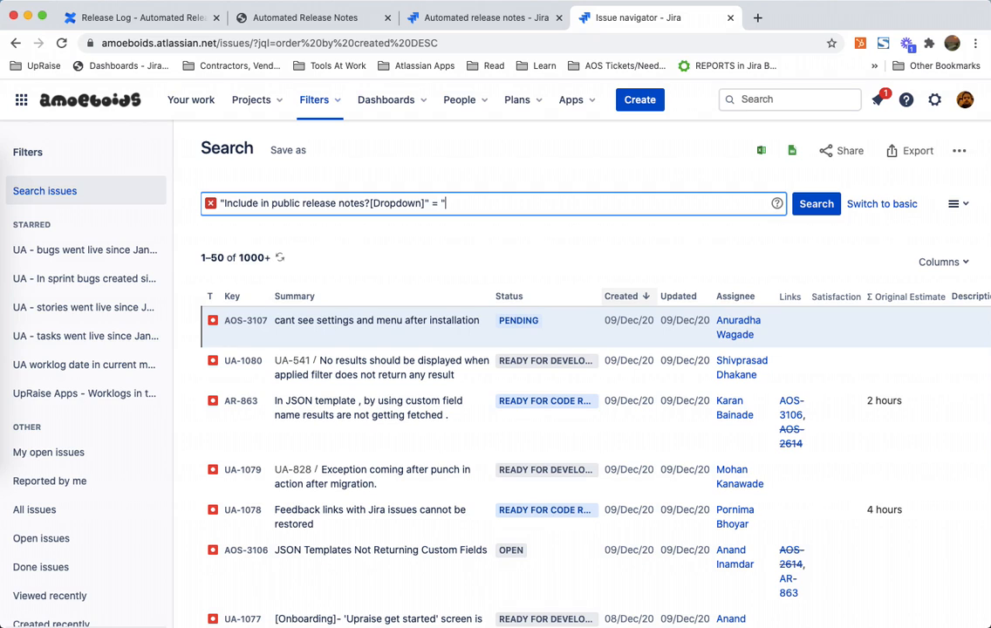
text(T)
key(BackSpace)
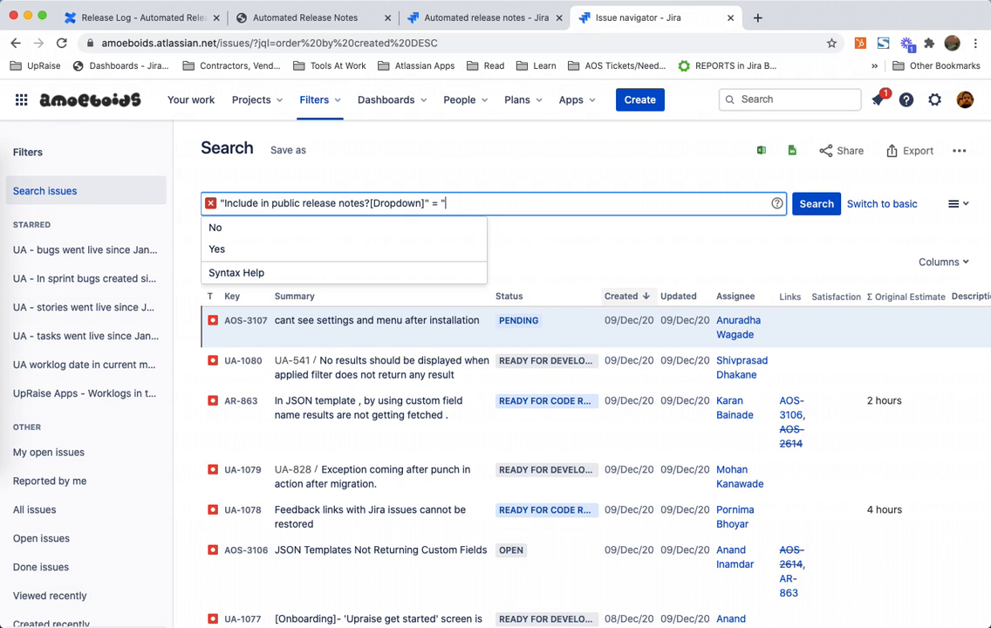
key(Down)
key(Return)
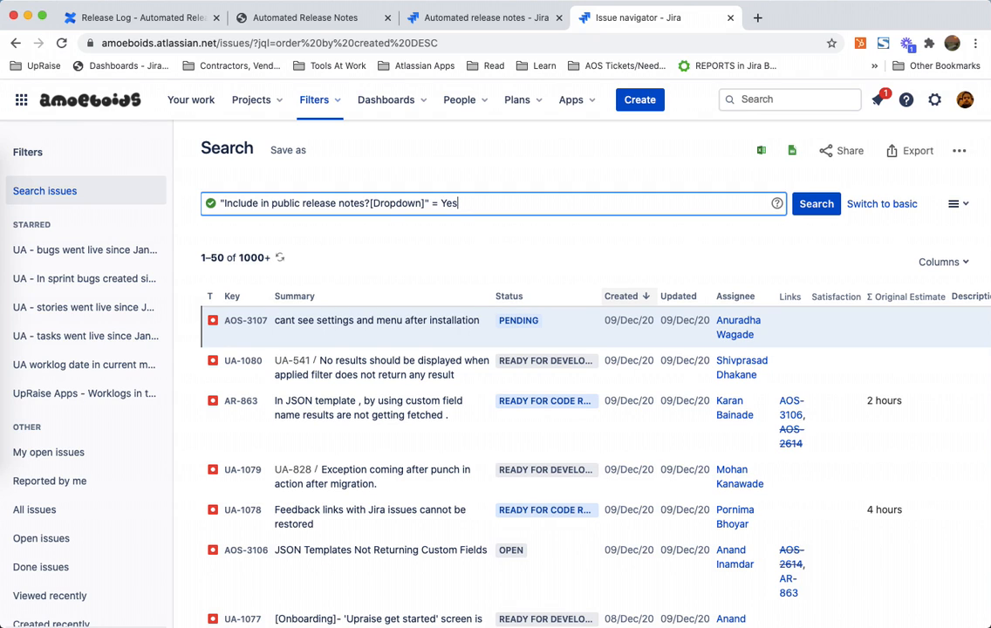
key(super+a)
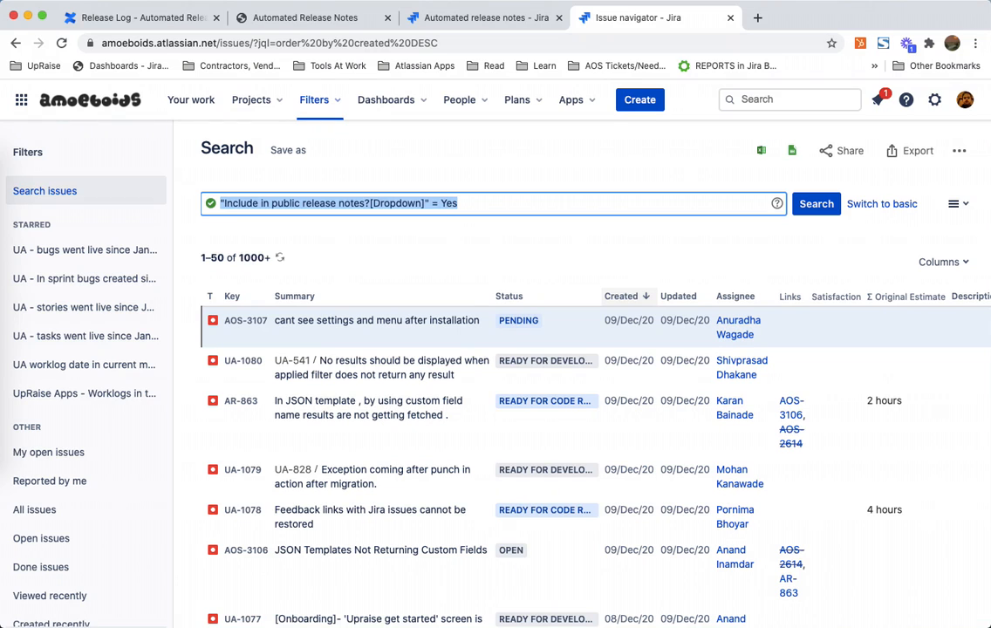
Step: Append and "Include in public release notes?[Dropdown]" = Yes to the release page's JQL field
click(475, 24)
scroll(488, 494, up, 5)
scroll(487, 495, up, 2)
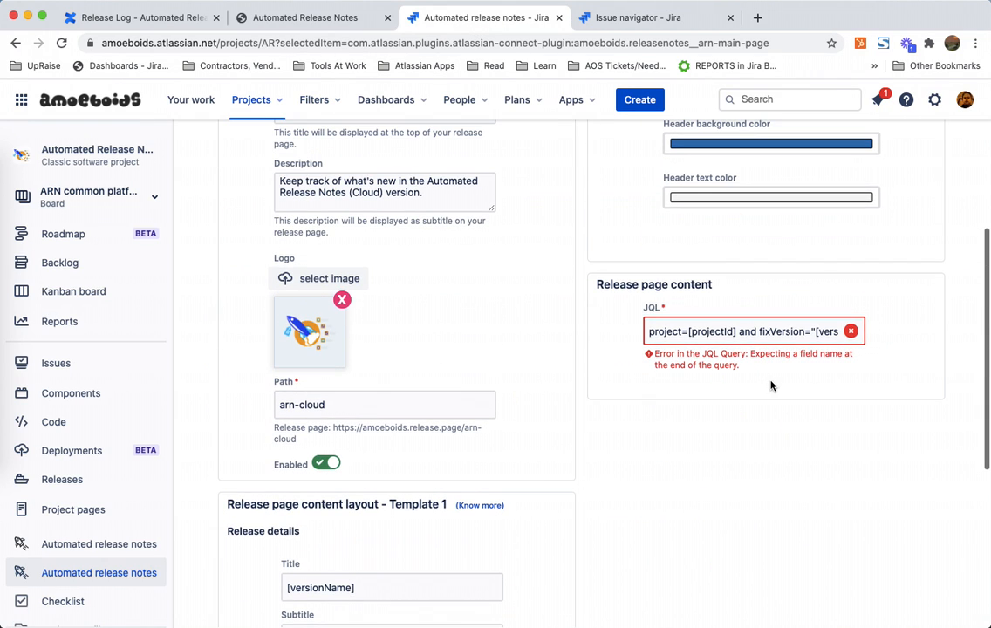
click(797, 332)
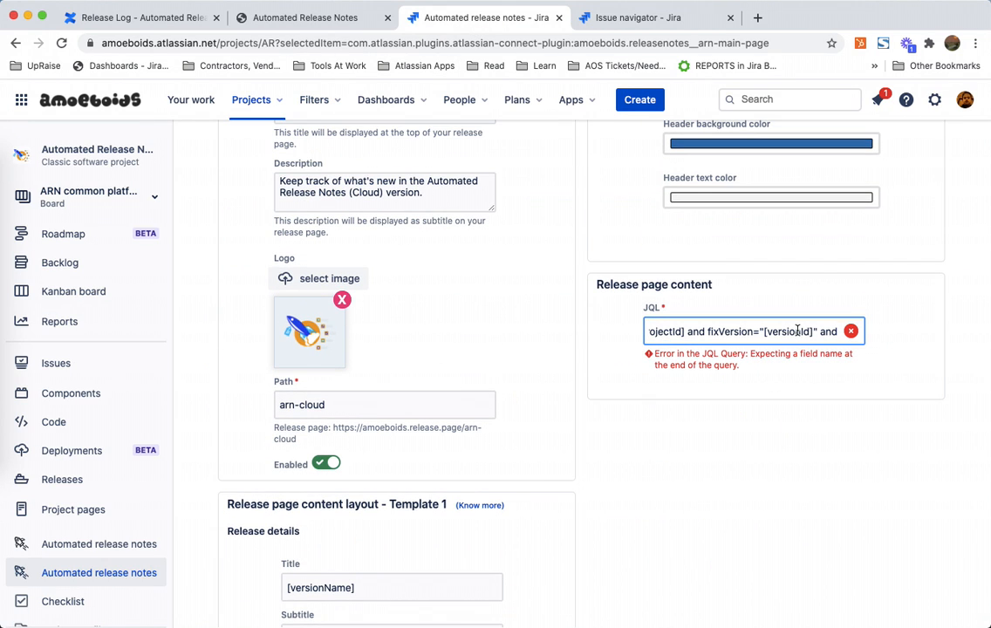
key(BackSpace)
key(BackSpace)
key(BackSpace)
text(and)
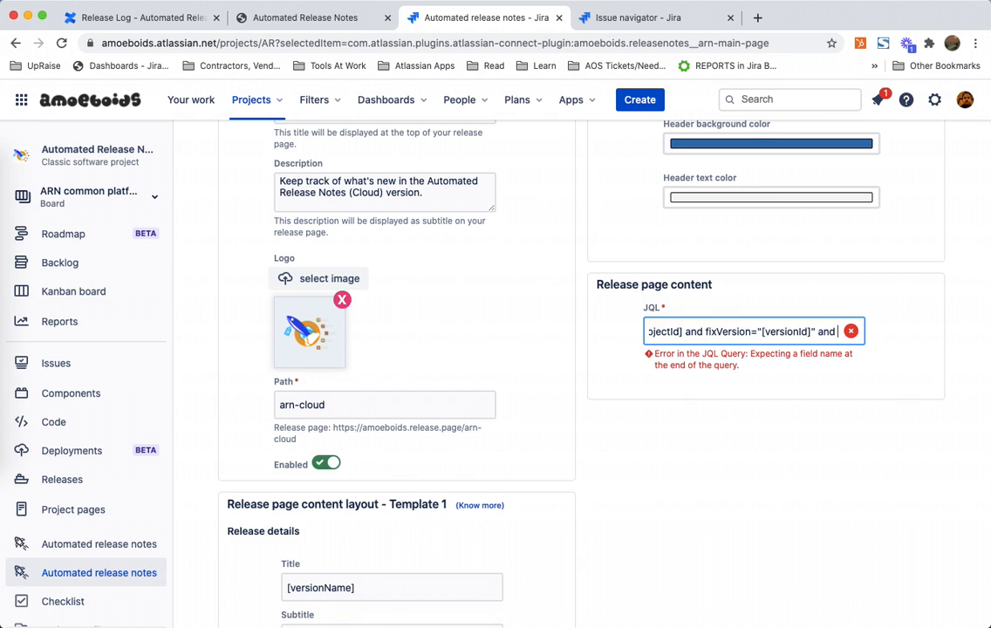
key(super+v)
click(879, 464)
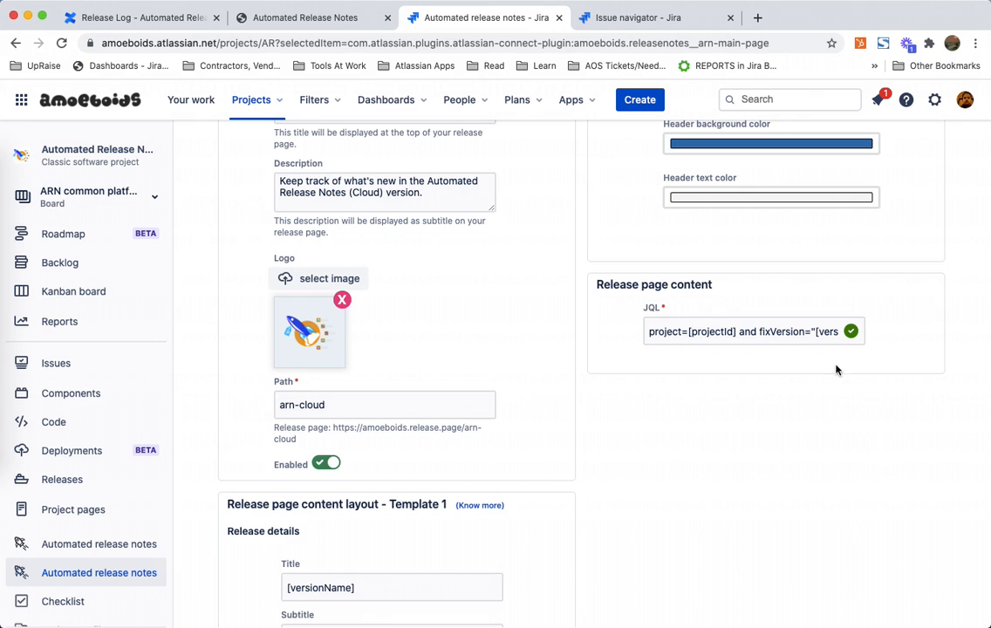
click(825, 334)
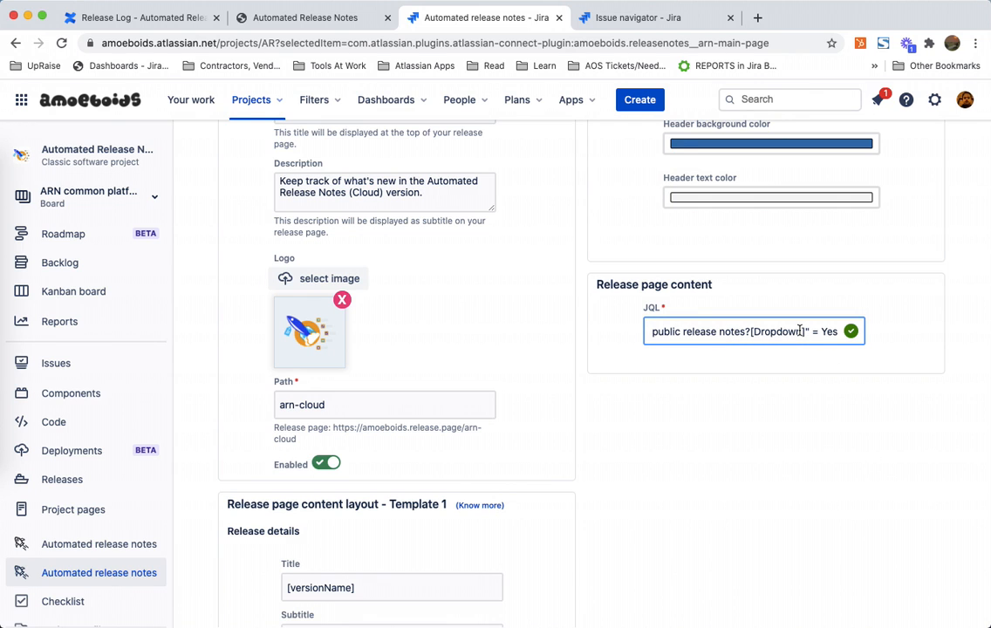
Step: Save the release page settings
scroll(736, 495, down, 5)
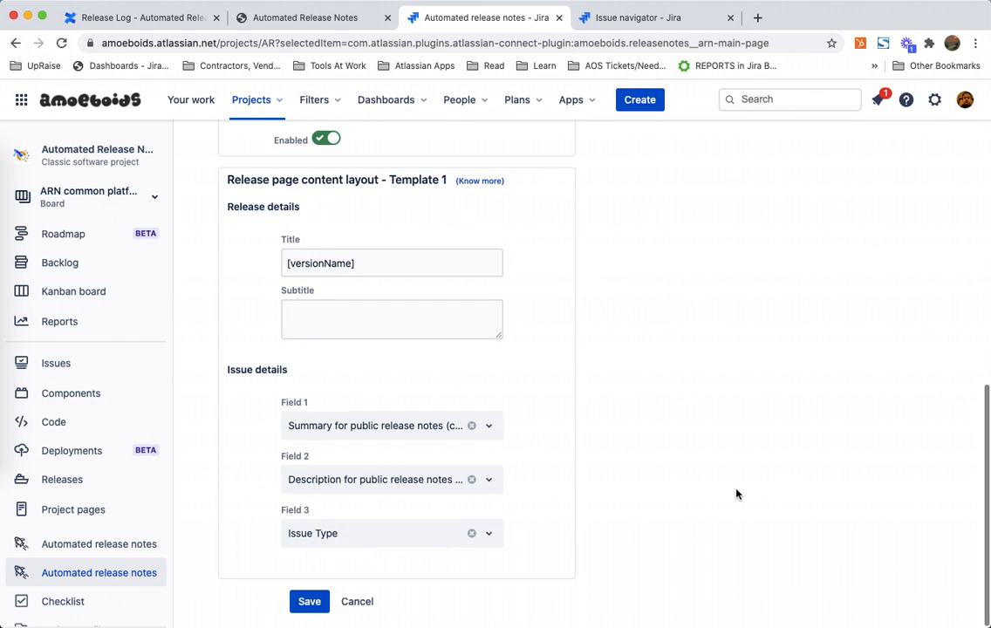
click(307, 602)
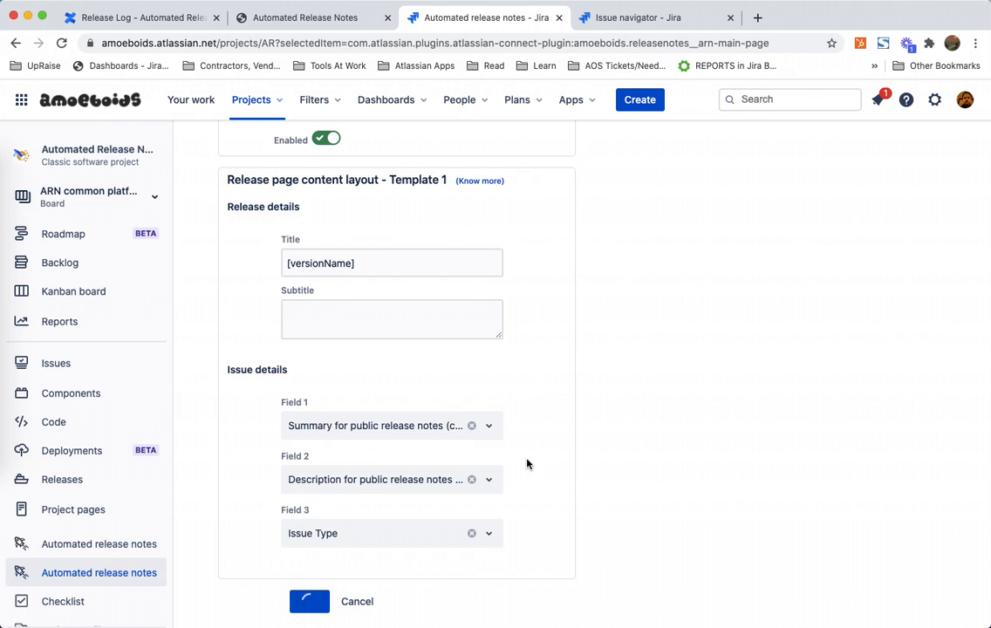
scroll(527, 463, up, 5)
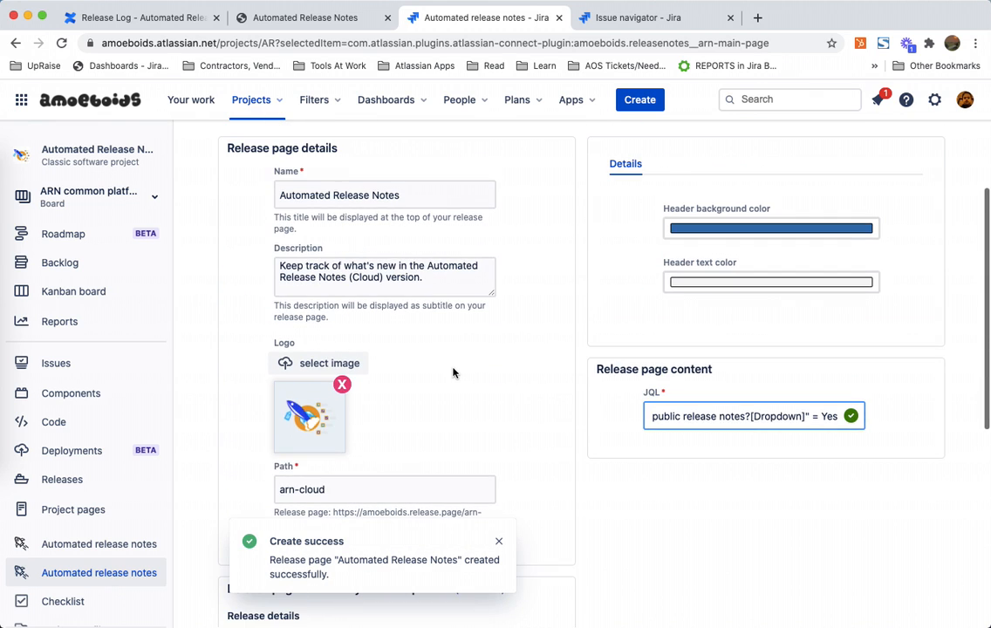
scroll(454, 370, down, 2)
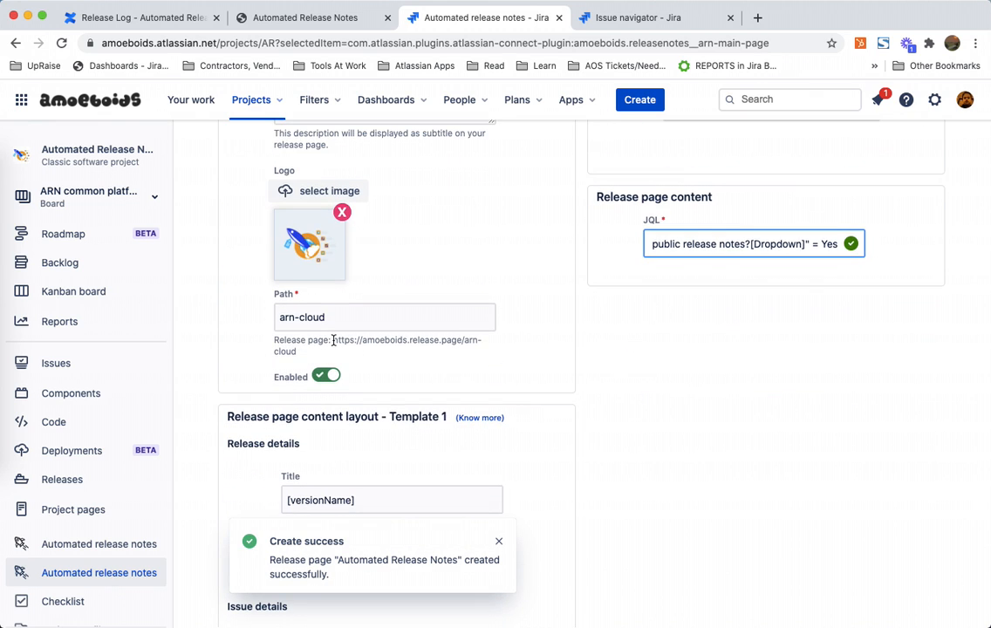
Step: Copy the release page URL and open it in a new browser tab
drag(343, 350, 493, 351)
key(super+c)
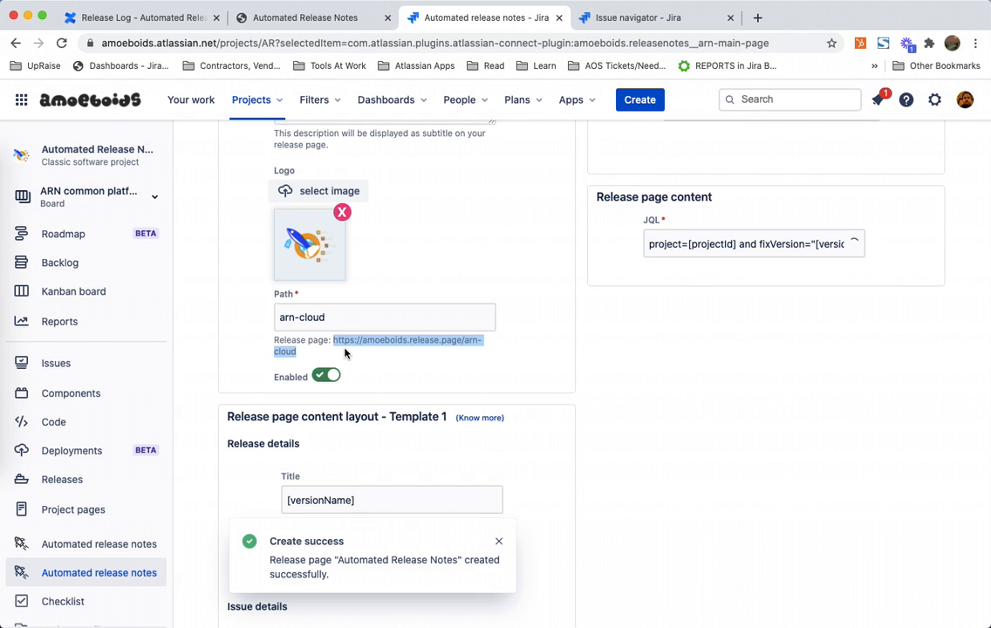
click(757, 17)
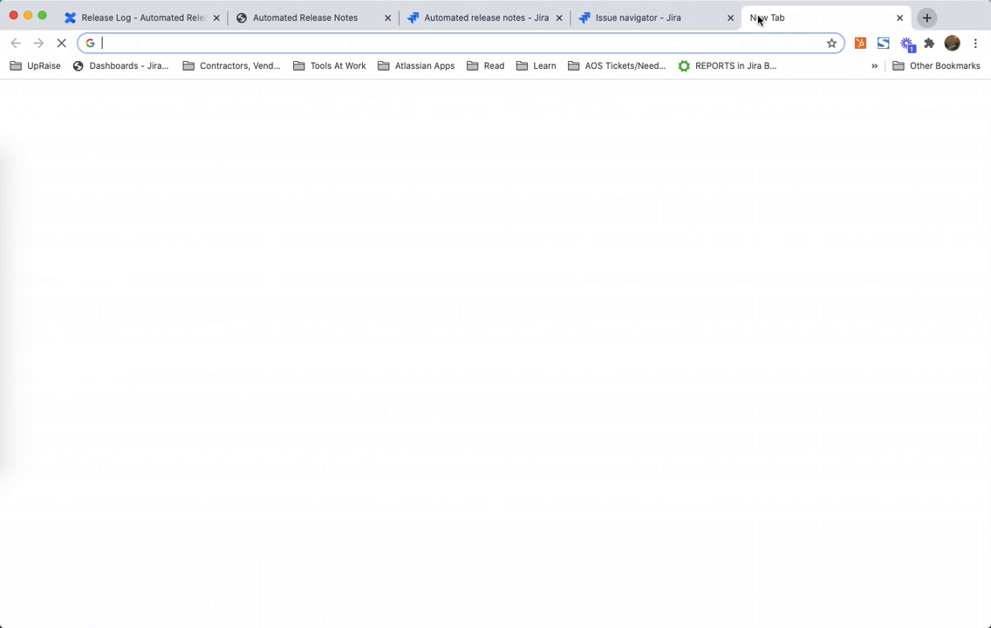
key(super+v)
key(Return)
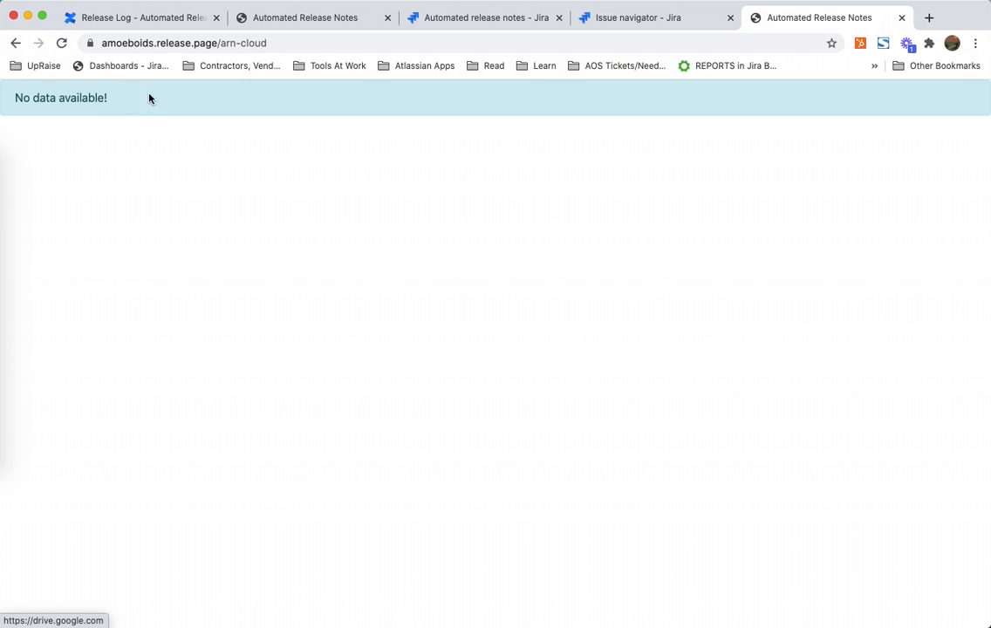
double_click(288, 43)
triple_click(329, 42)
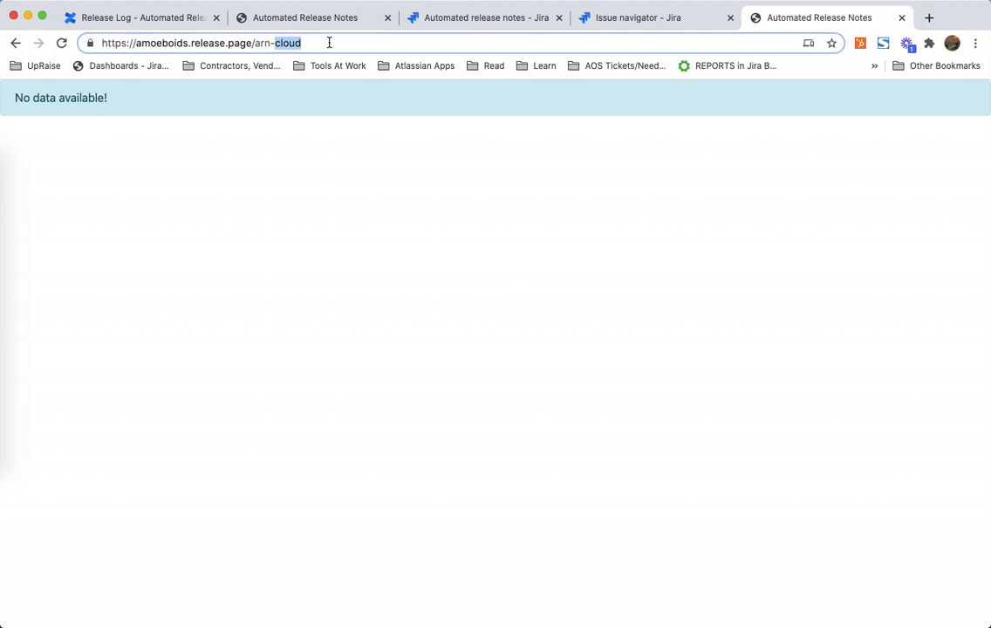
click(510, 19)
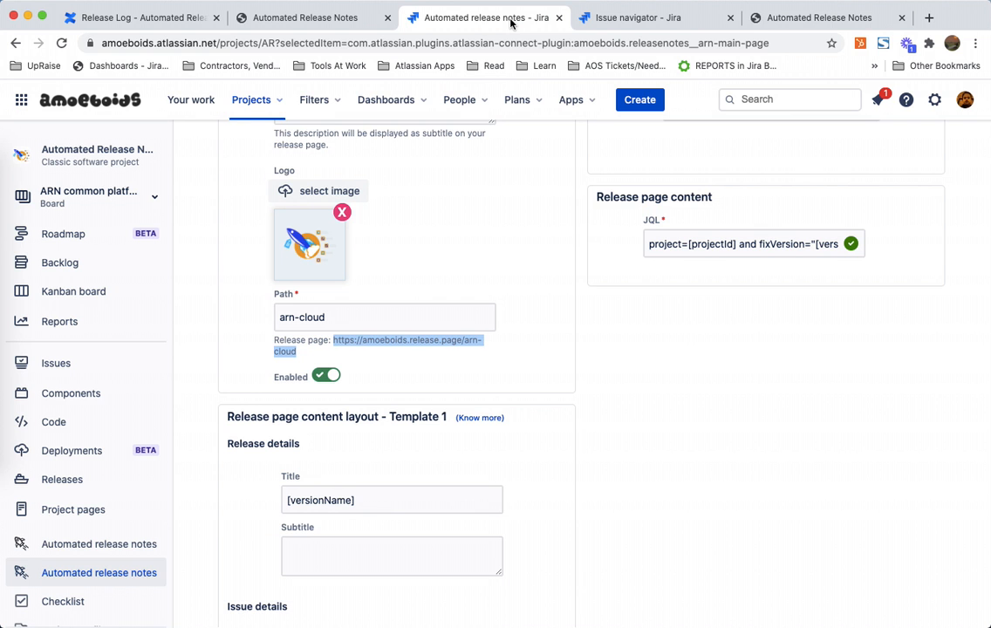
scroll(608, 329, up, 5)
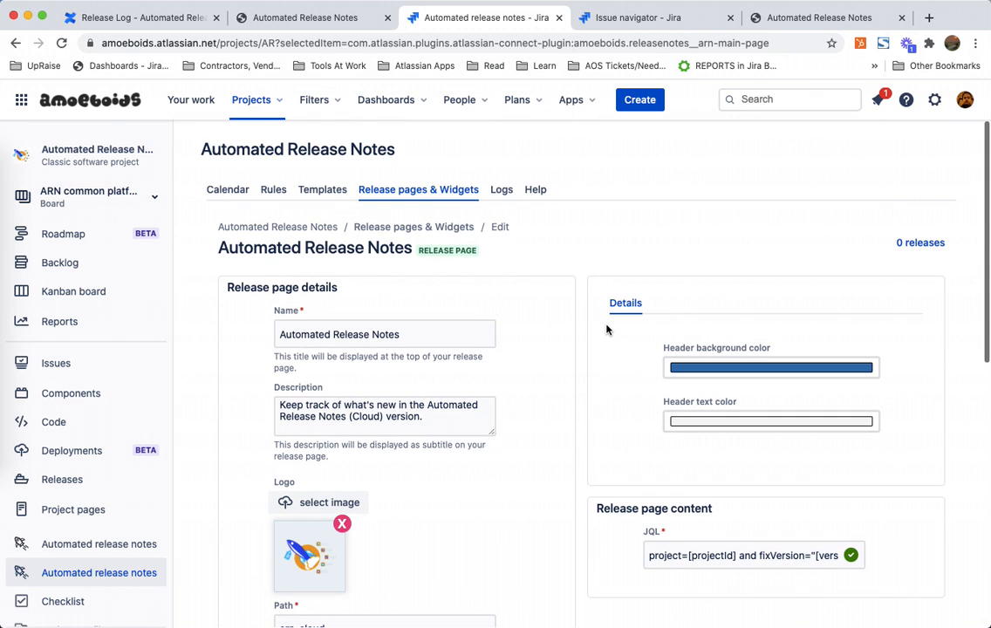
click(441, 335)
triple_click(443, 334)
double_click(442, 334)
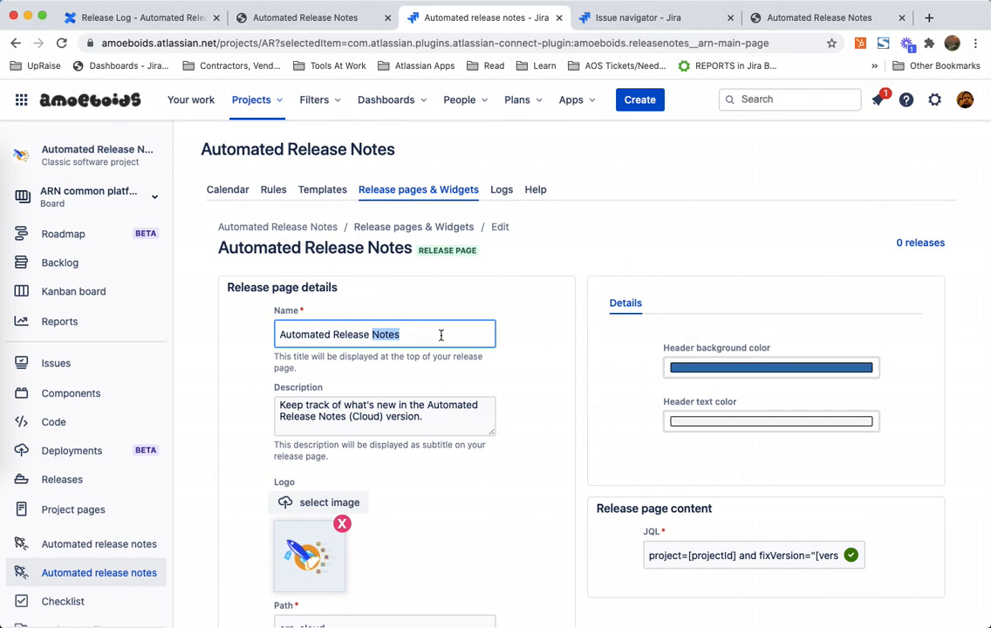
click(442, 334)
click(597, 243)
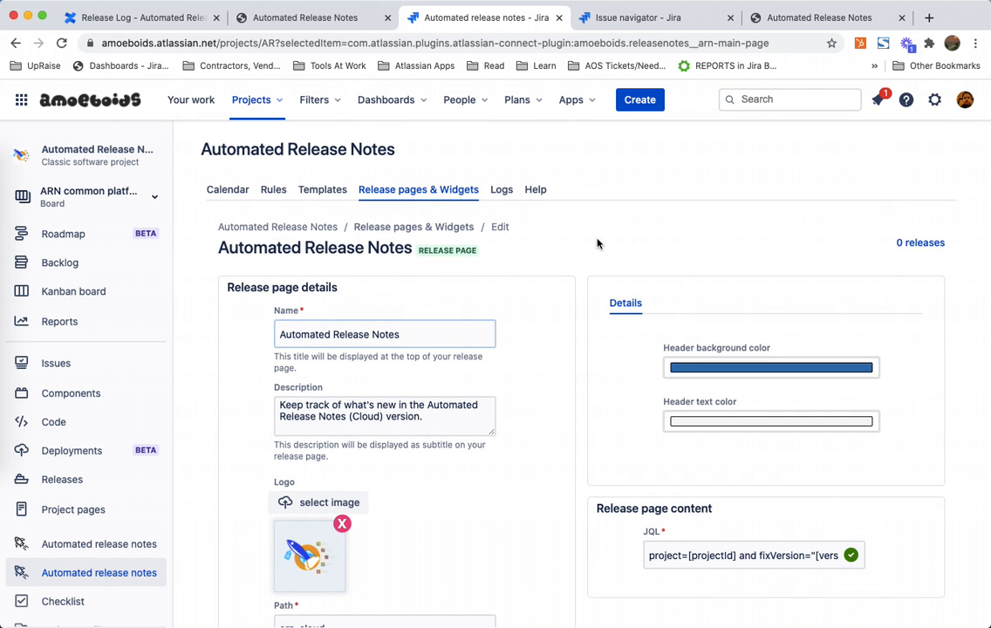
Step: Create a new Automated Release Notes rule named ARN Release page
click(273, 189)
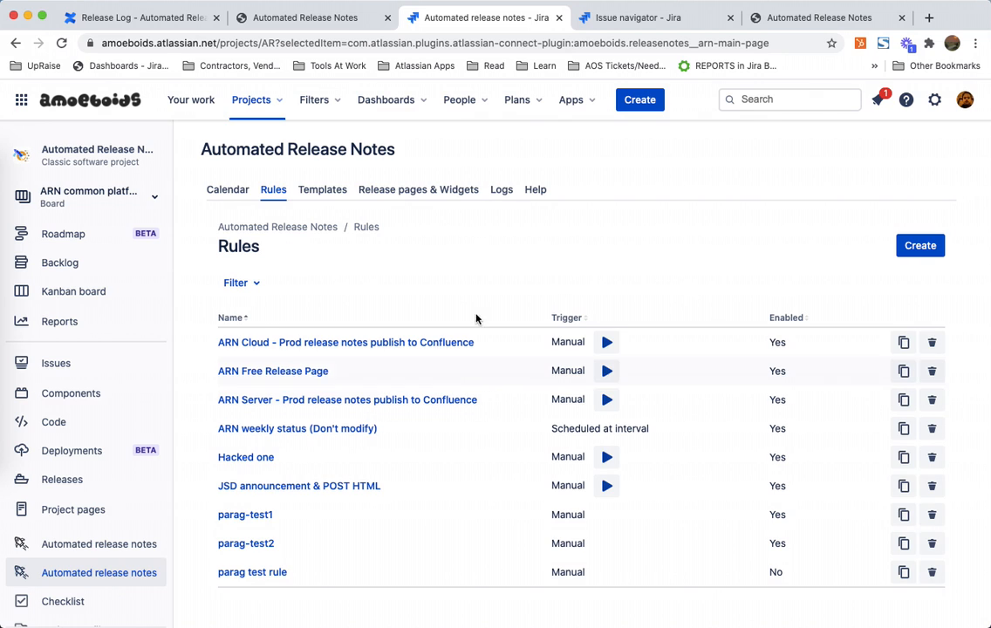
click(938, 246)
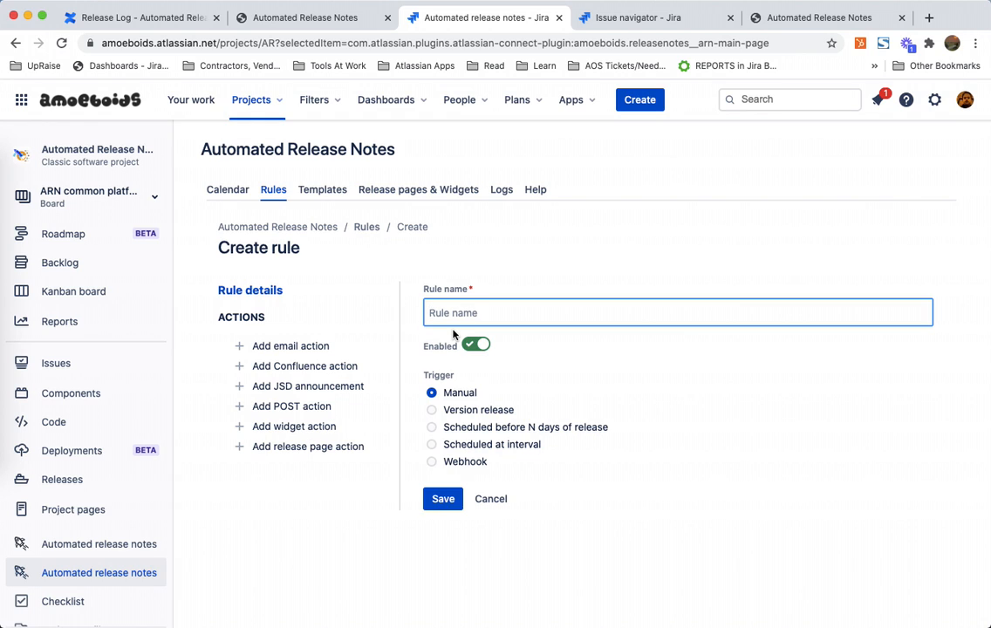
text(ARN Release page)
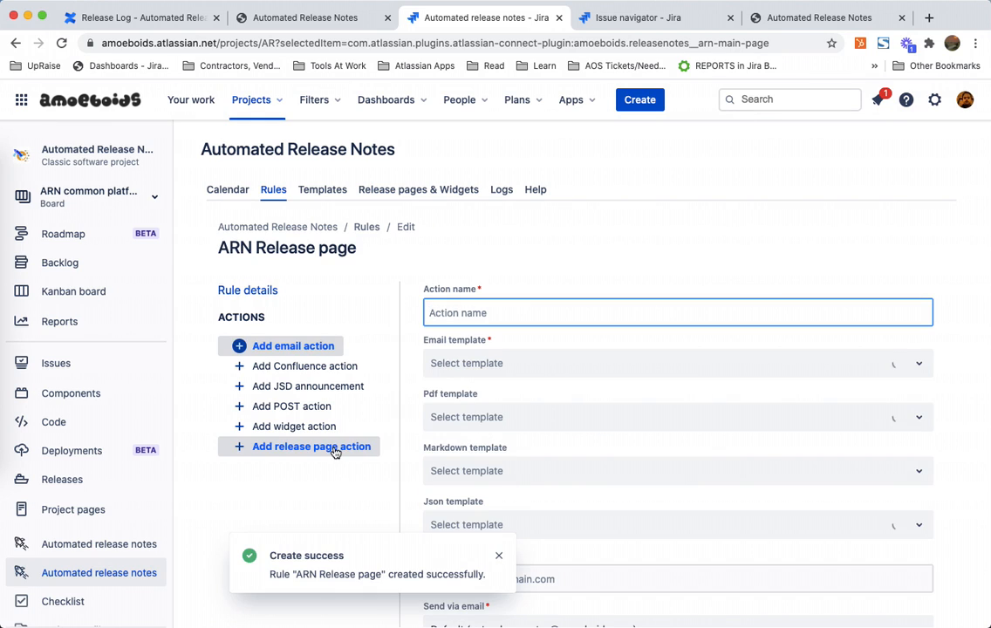
Step: Add a release page action named Add to ARN cloud release page using the Automated Release Notes page, and save it
click(335, 451)
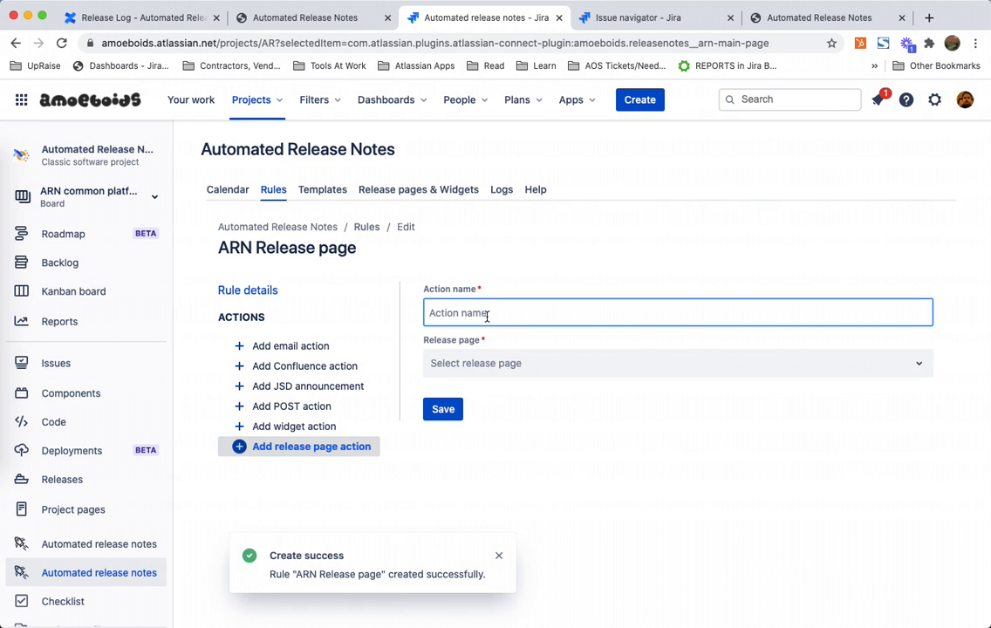
text(Add to ARN cloud release page)
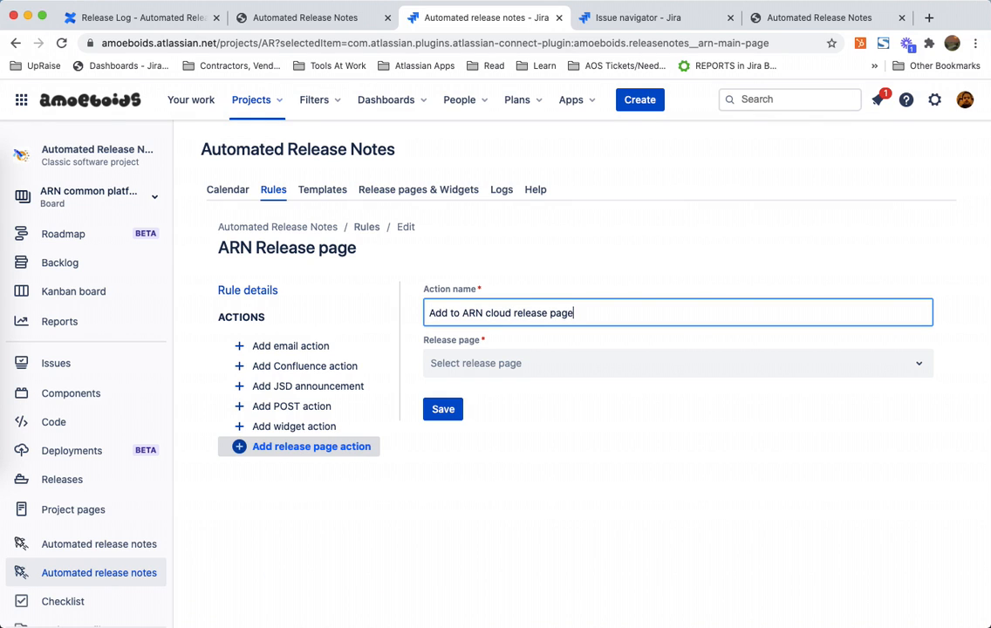
click(493, 363)
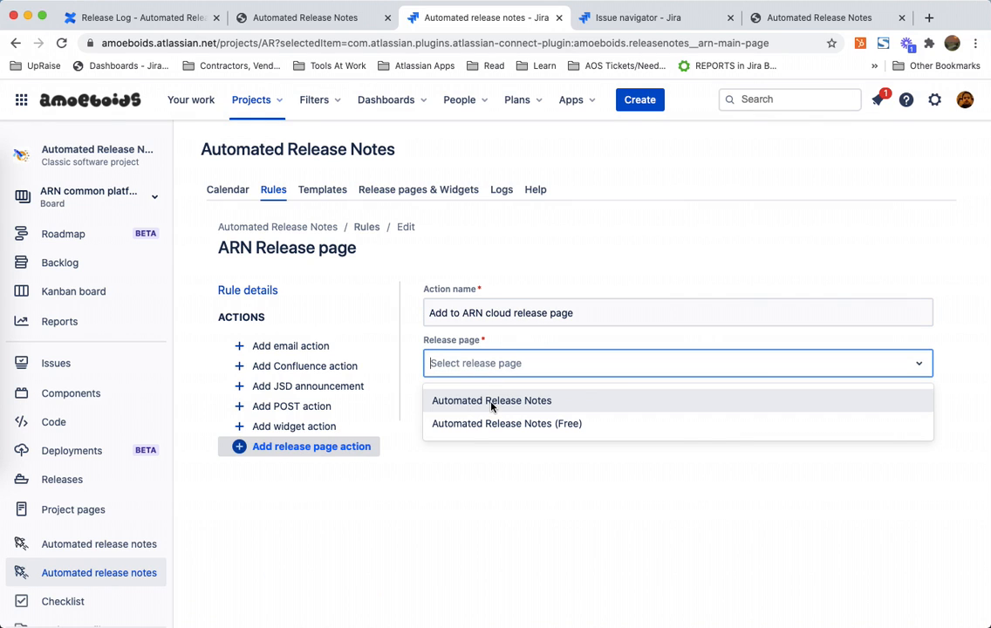
click(491, 401)
click(445, 408)
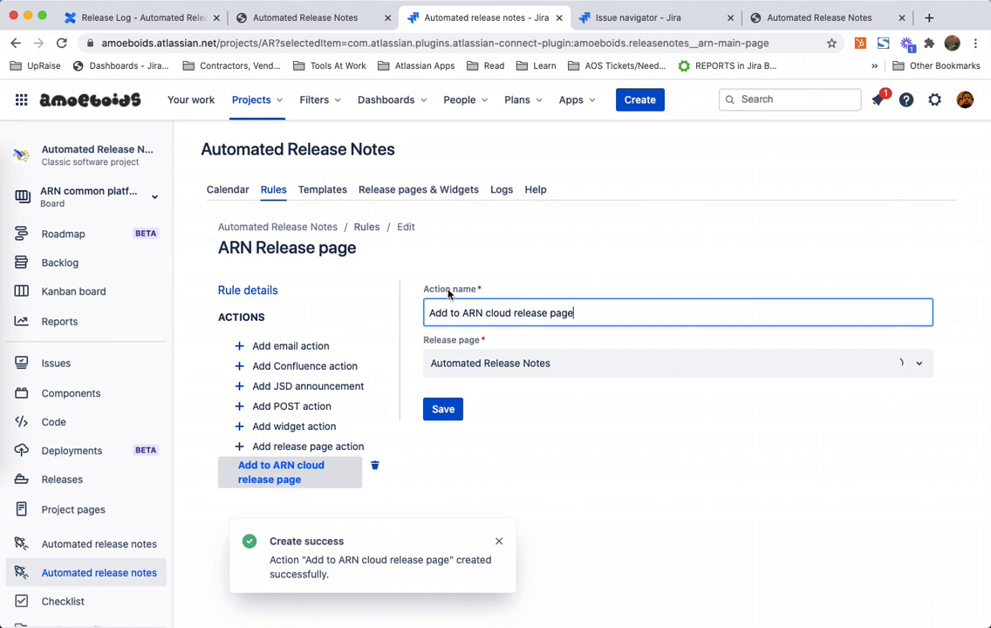
Step: Run the ARN Release page rule manually for version 10th August 2020, including released versions in the version list
click(367, 226)
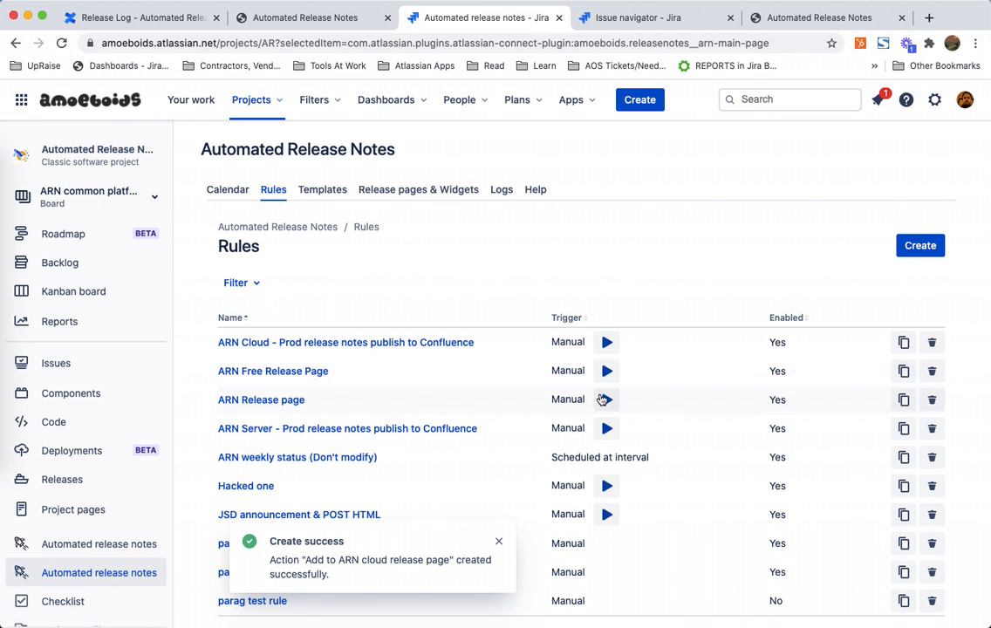
click(607, 401)
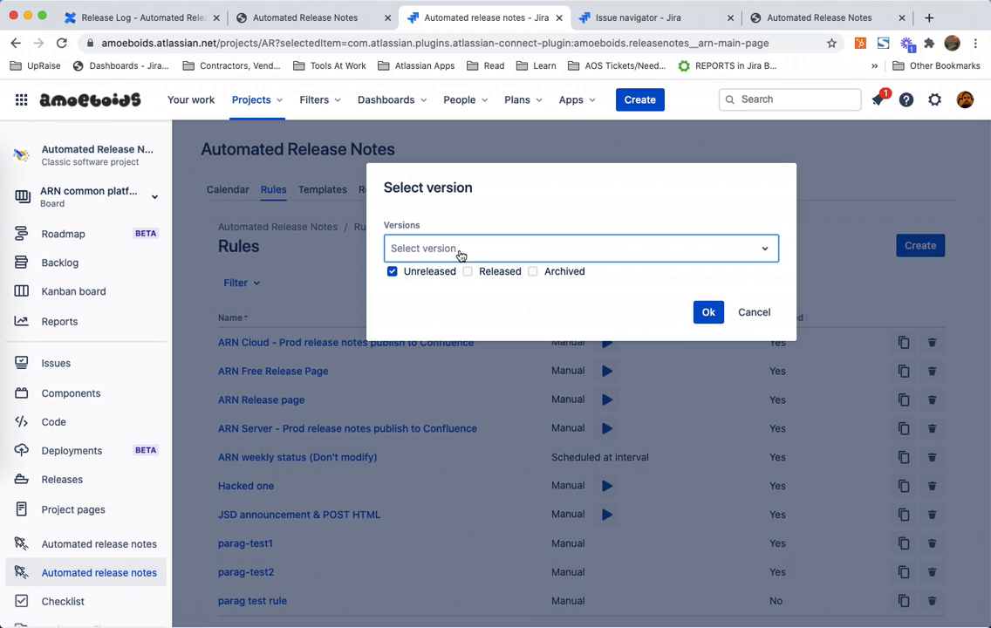
click(400, 251)
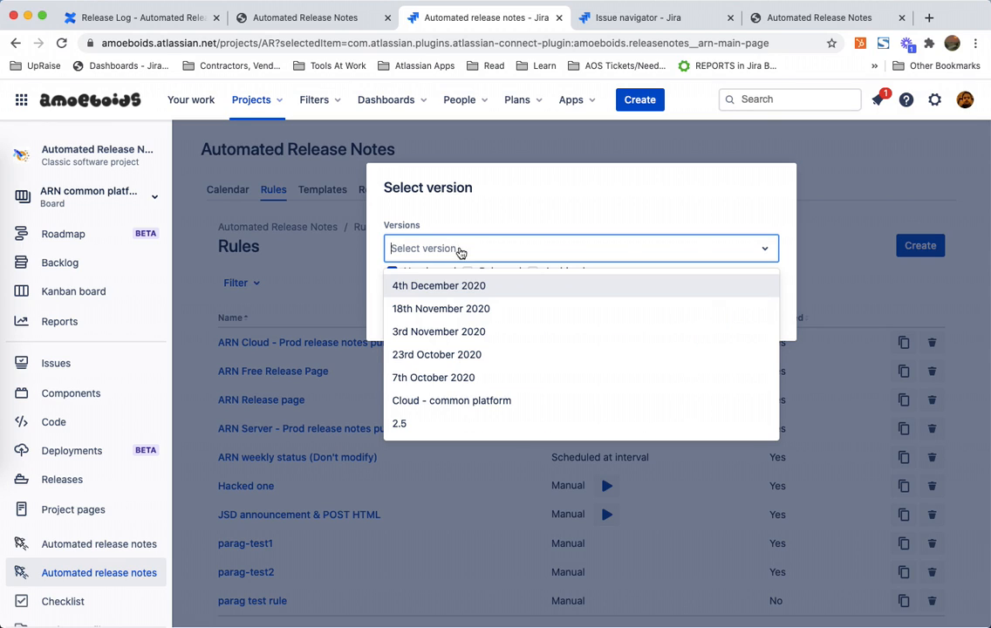
click(522, 215)
click(467, 271)
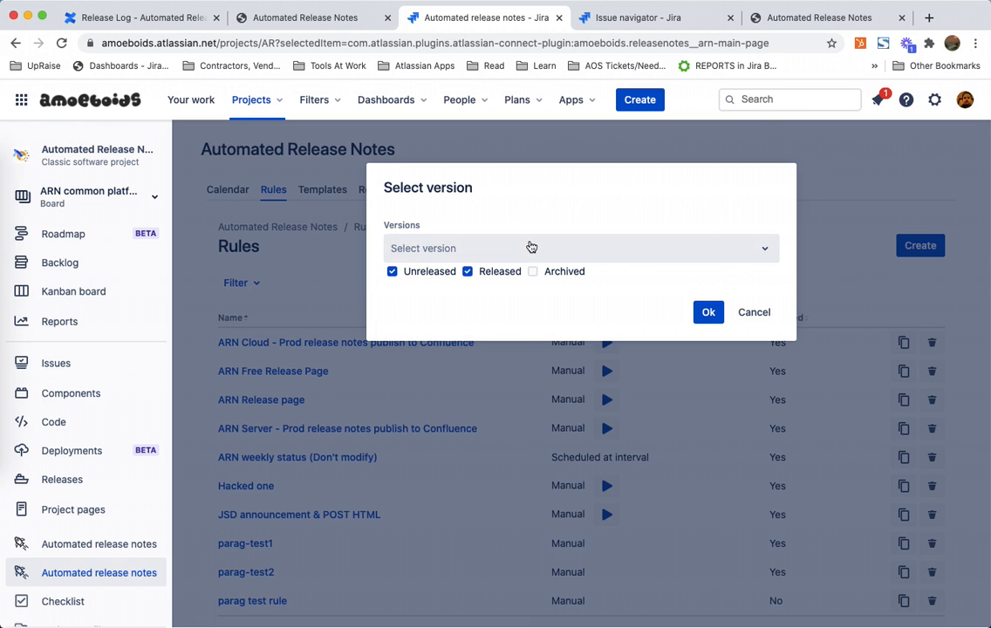
click(529, 248)
scroll(530, 377, down, 3)
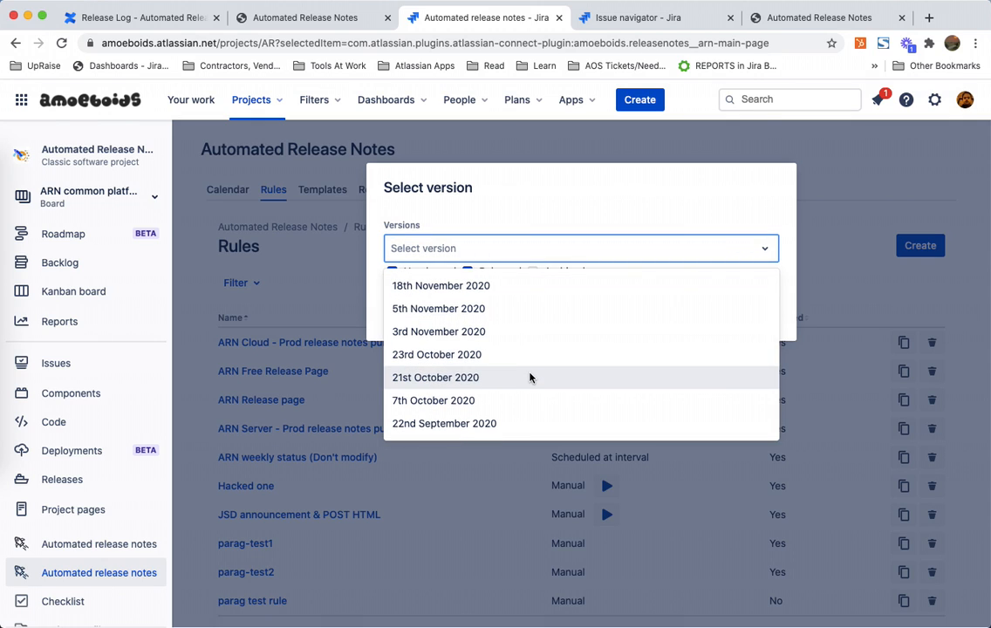
click(174, 20)
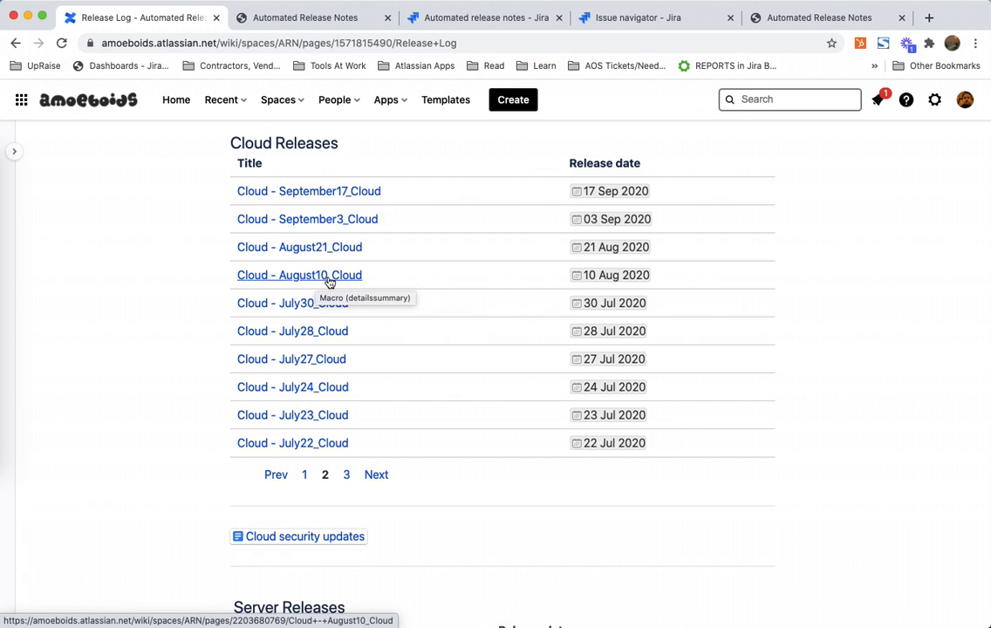
click(502, 18)
text(10)
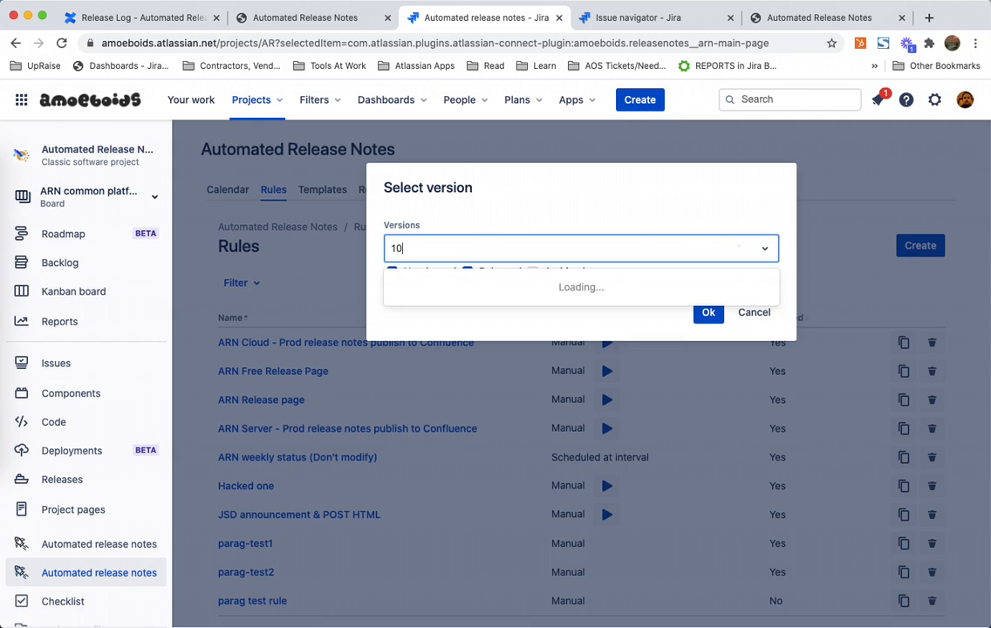
click(442, 287)
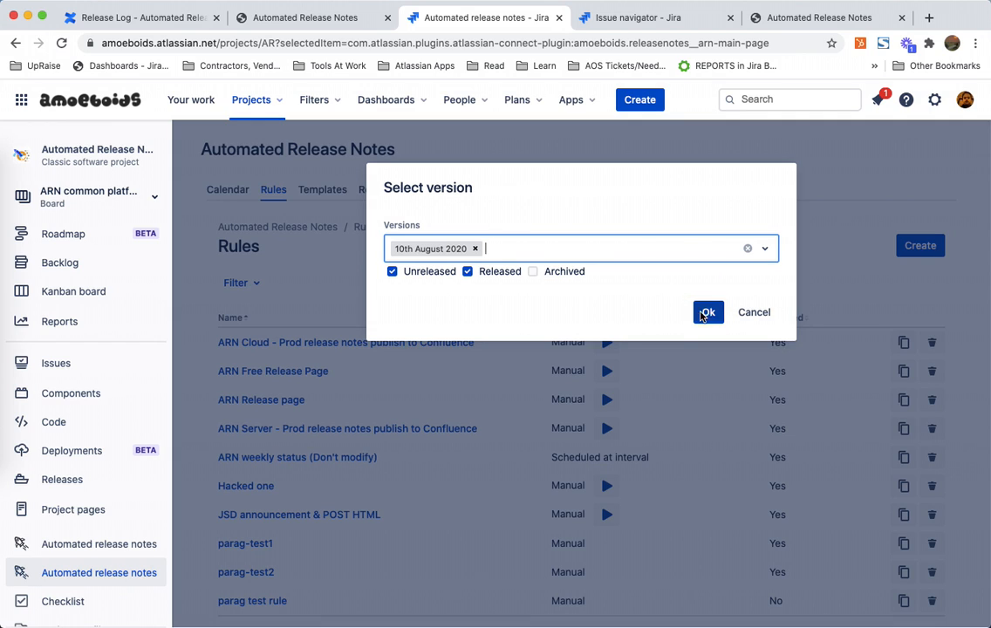
click(704, 312)
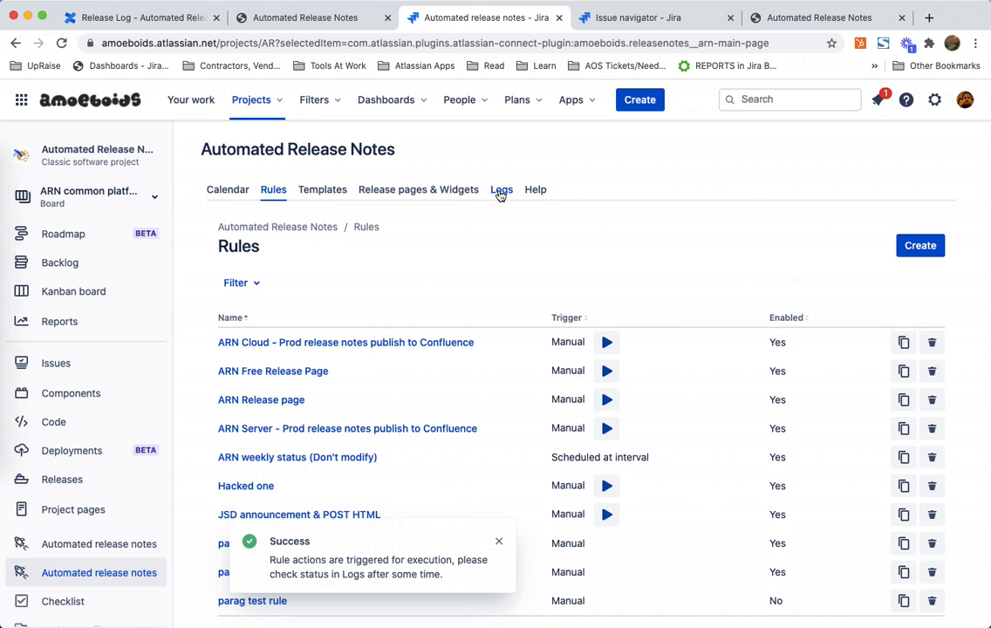
Step: Check the rule's execution log and the release count on the release pages list
click(444, 190)
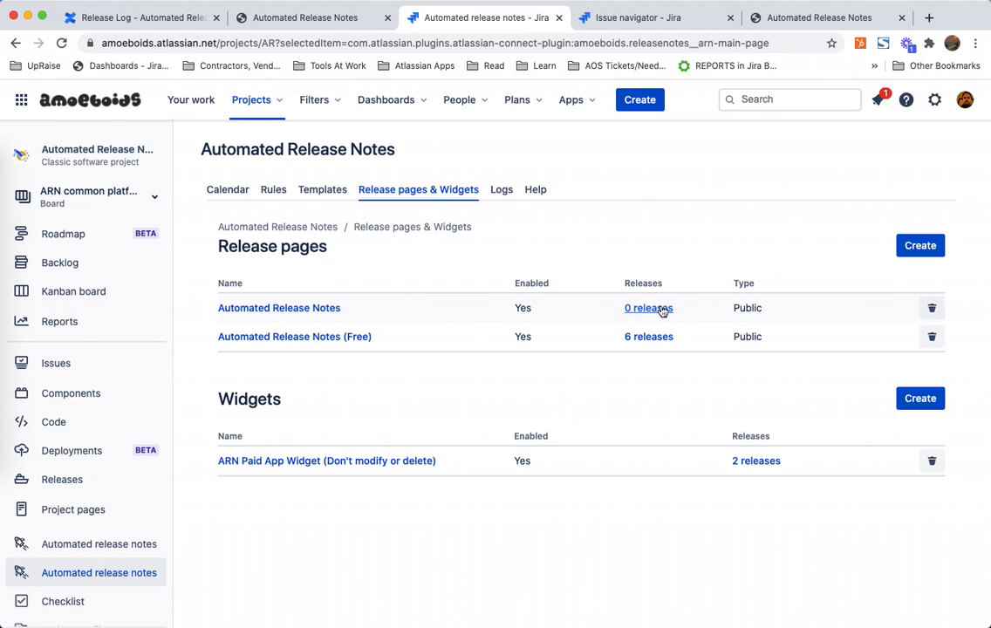
click(497, 190)
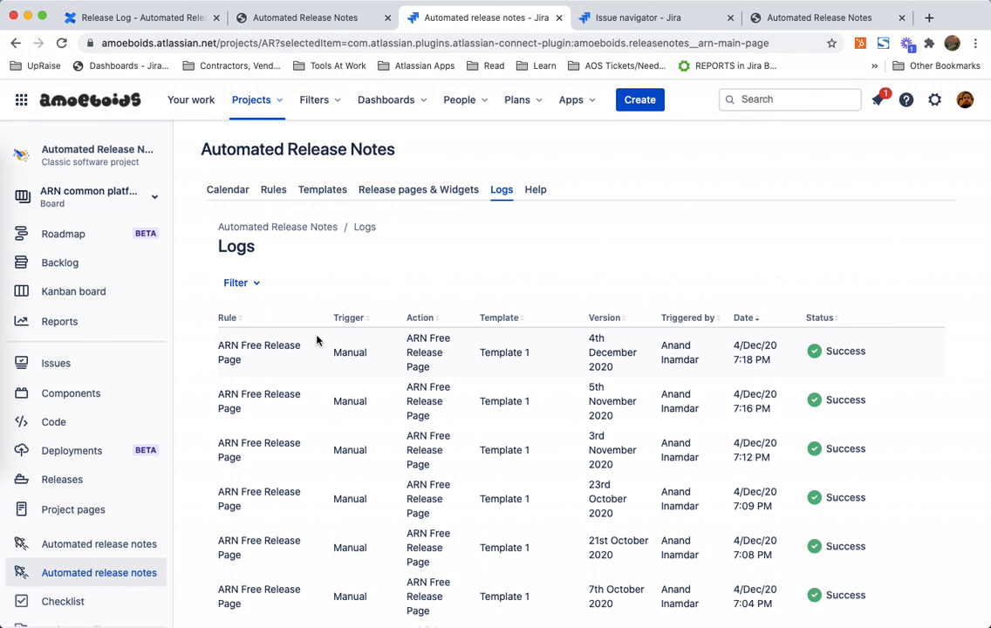
mouse_move(741, 346)
mouse_down()
mouse_move(735, 353)
mouse_move(755, 358)
mouse_up()
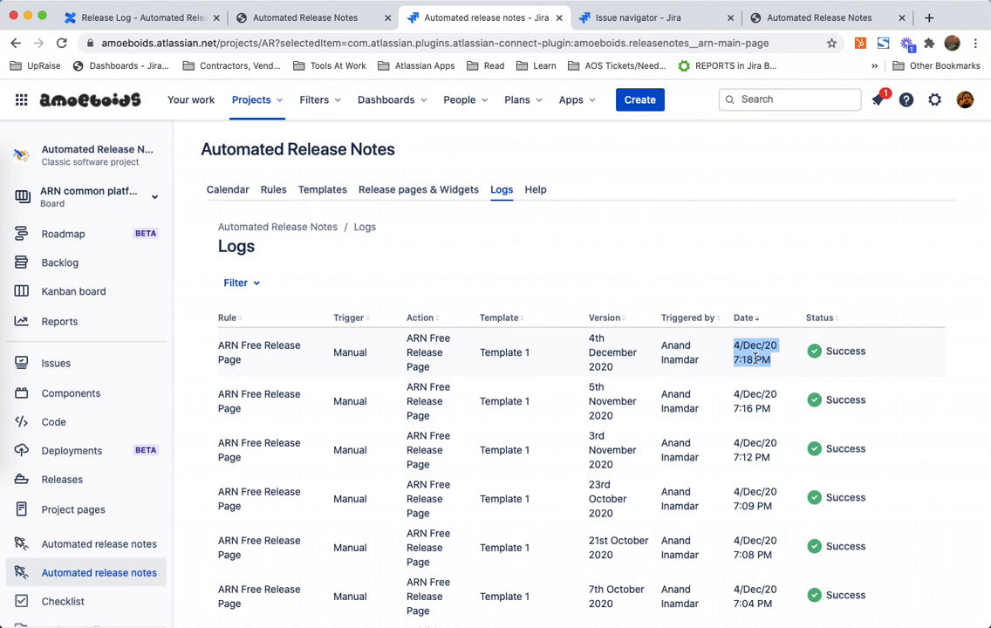
click(432, 197)
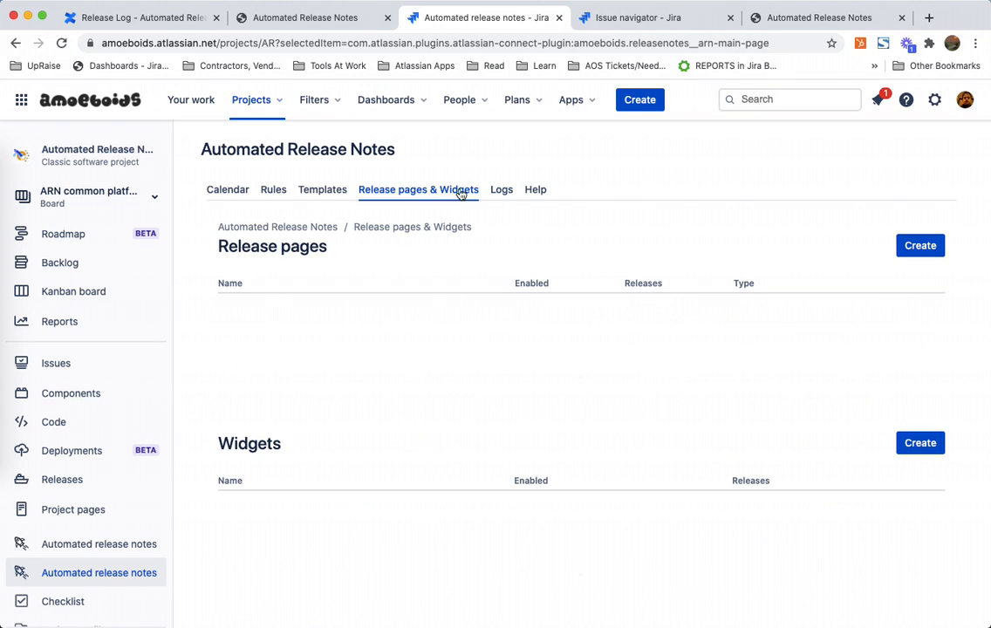
click(500, 193)
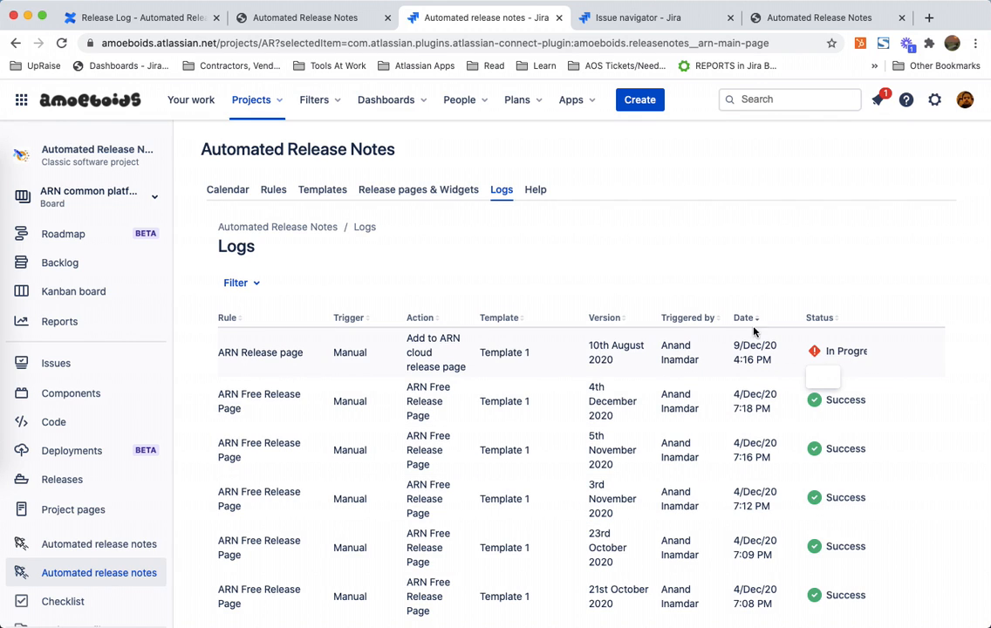
triple_click(596, 360)
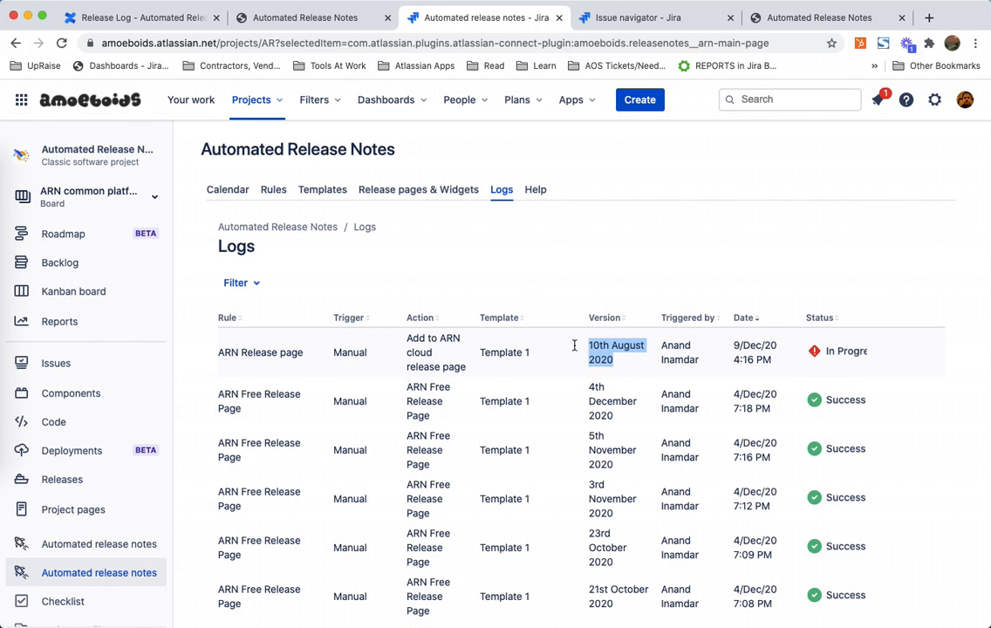
click(454, 201)
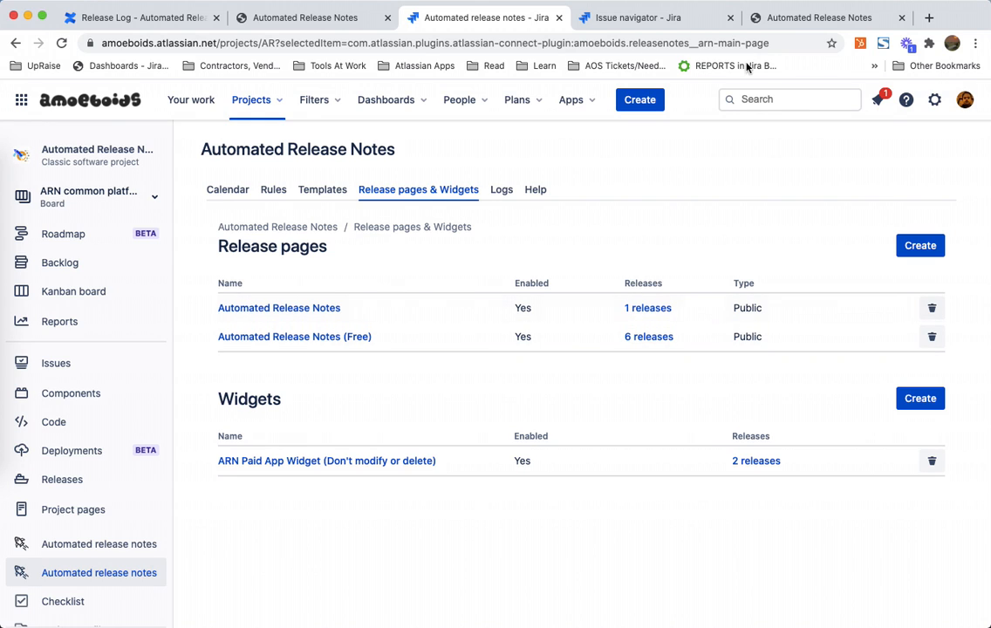
Step: Reload the published release page and review the 10th August 2020 release entry
click(784, 24)
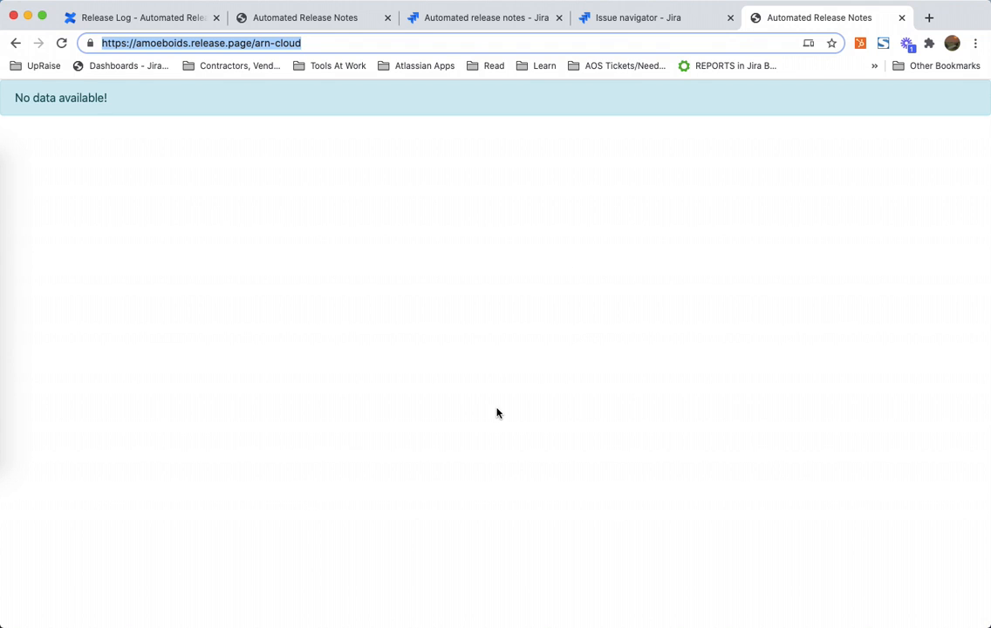
key(Return)
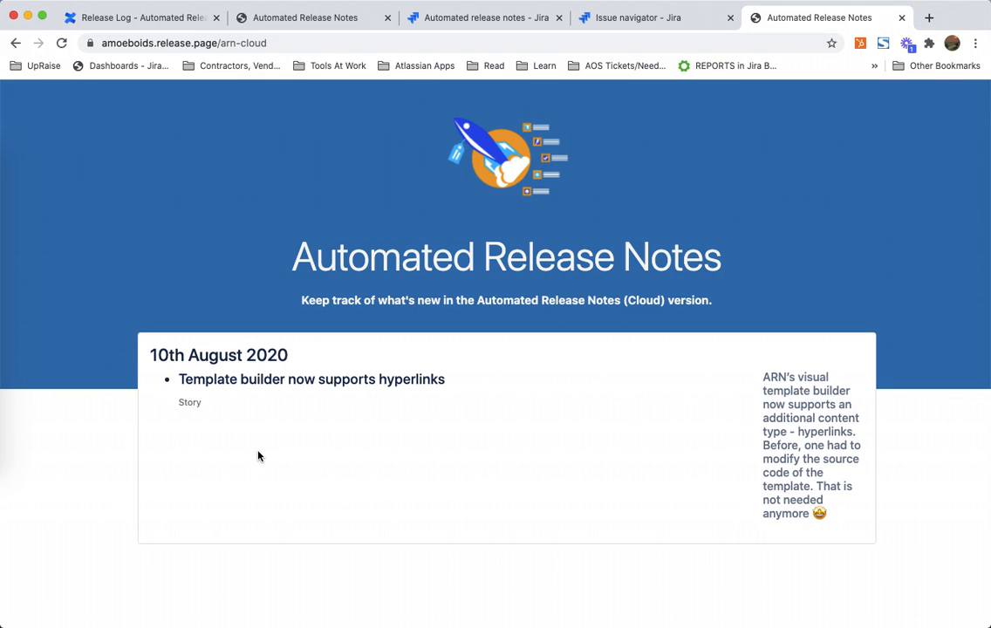
triple_click(223, 382)
double_click(227, 403)
triple_click(820, 405)
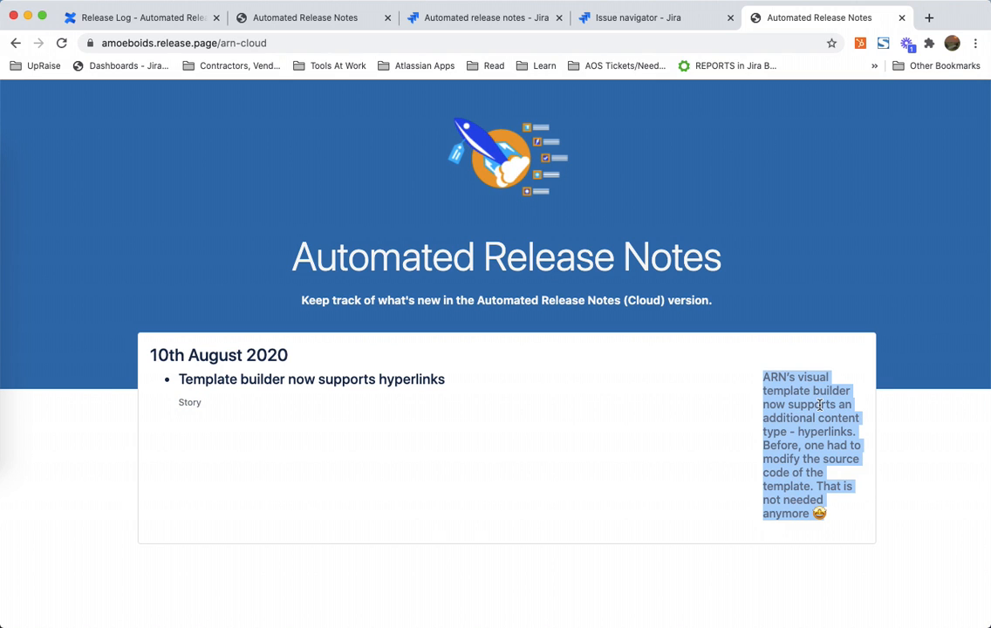
Step: Compare the Automated Release Notes release page settings and content layout with the published page
click(489, 24)
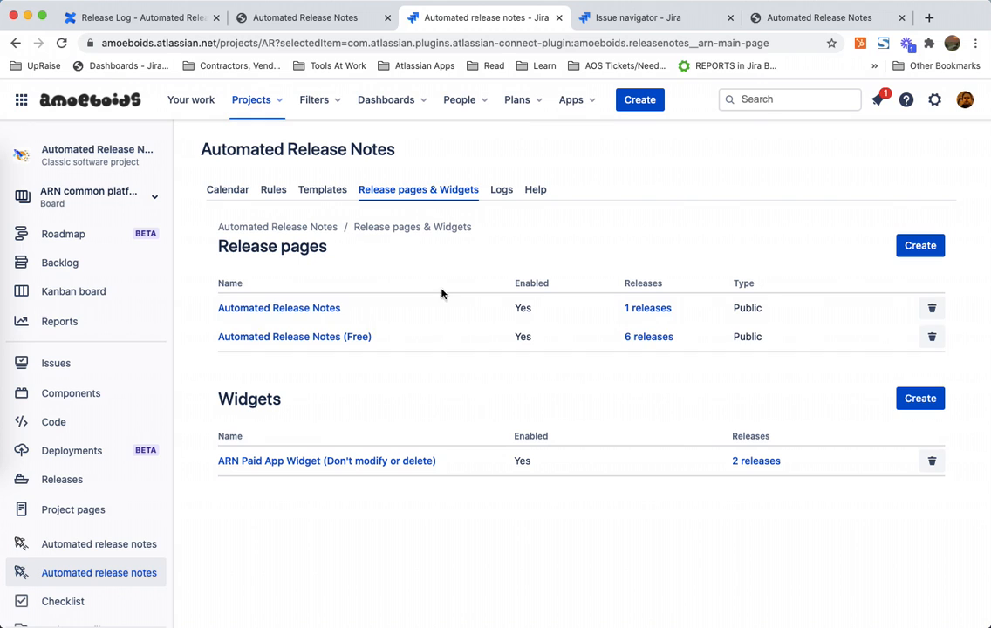
click(321, 309)
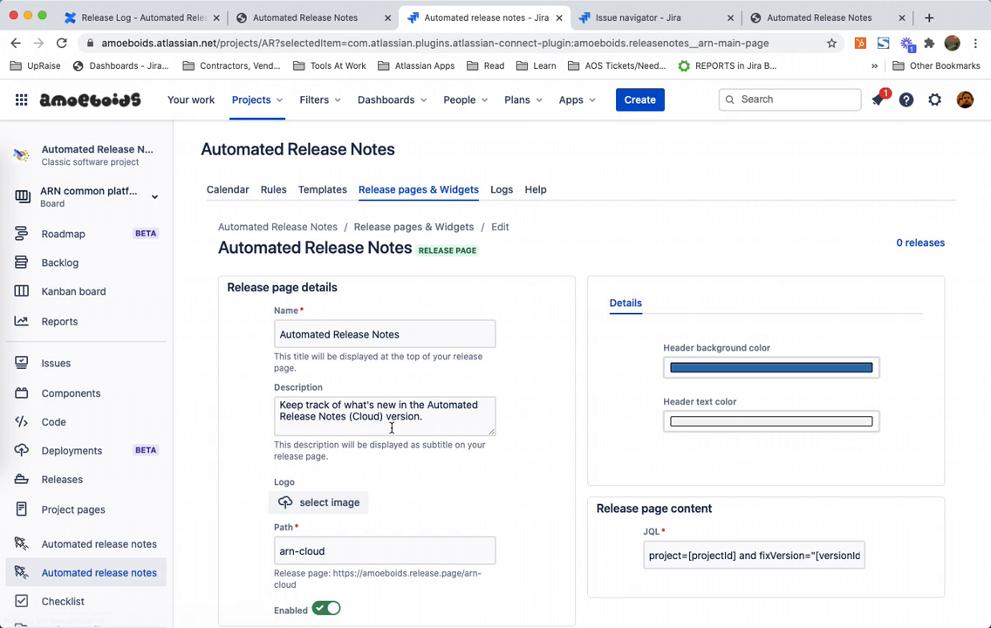
scroll(454, 504, down, 6)
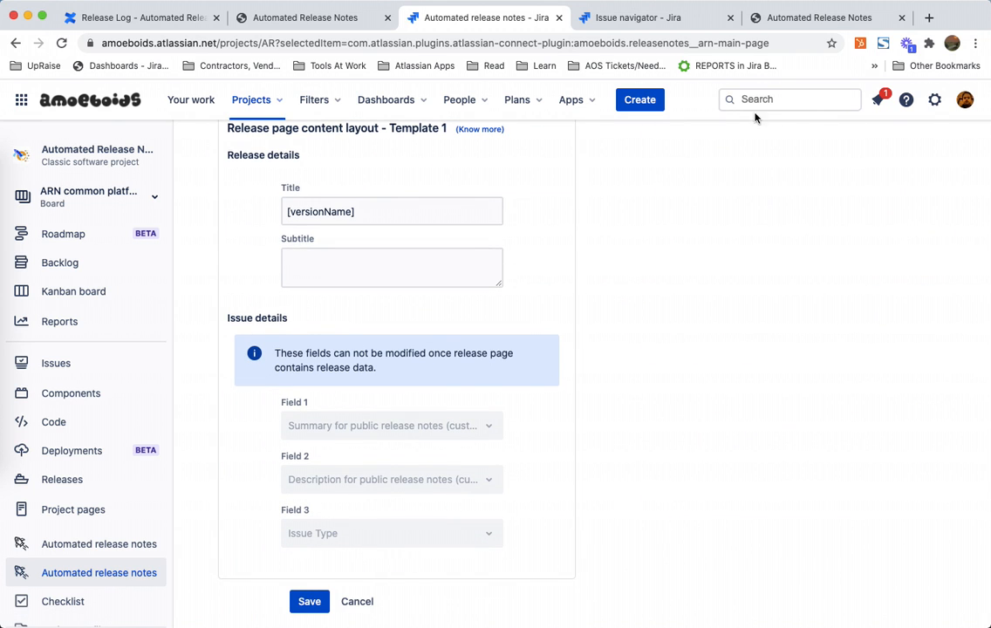
click(768, 17)
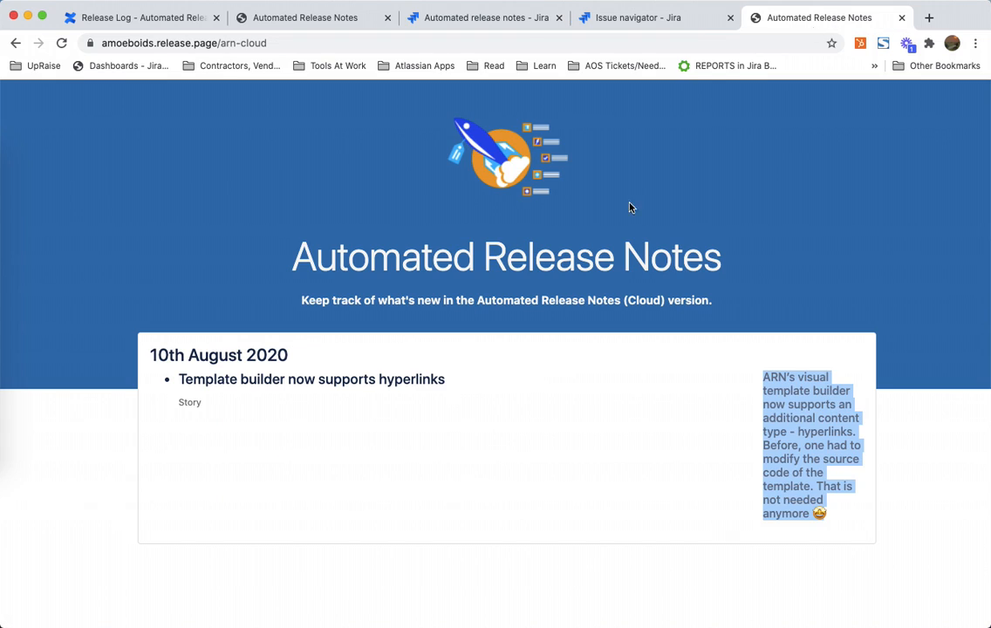
double_click(189, 401)
double_click(785, 412)
triple_click(785, 411)
double_click(785, 411)
triple_click(785, 412)
click(515, 18)
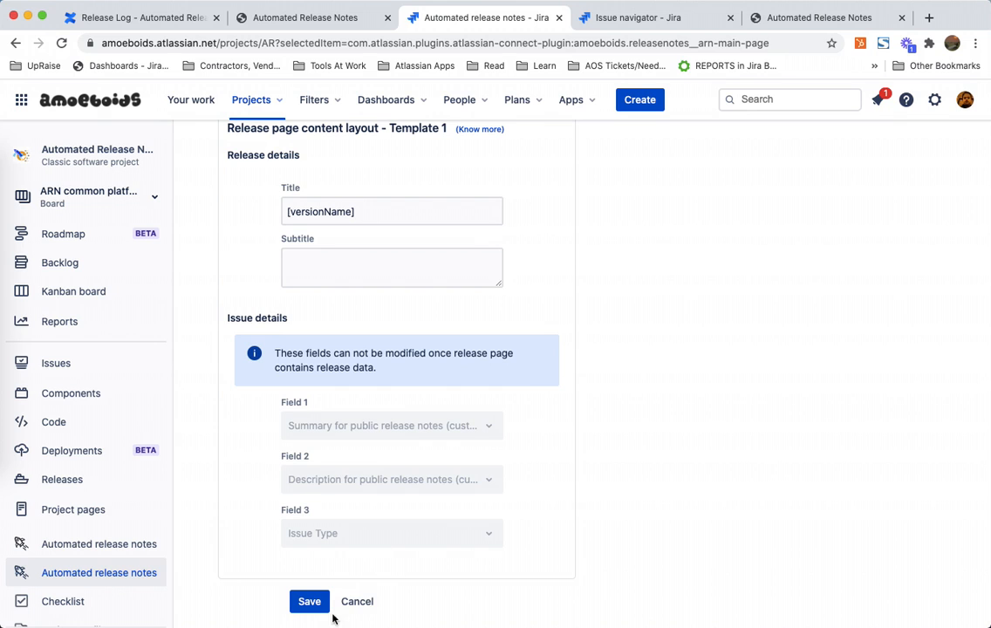
scroll(391, 349, up, 10)
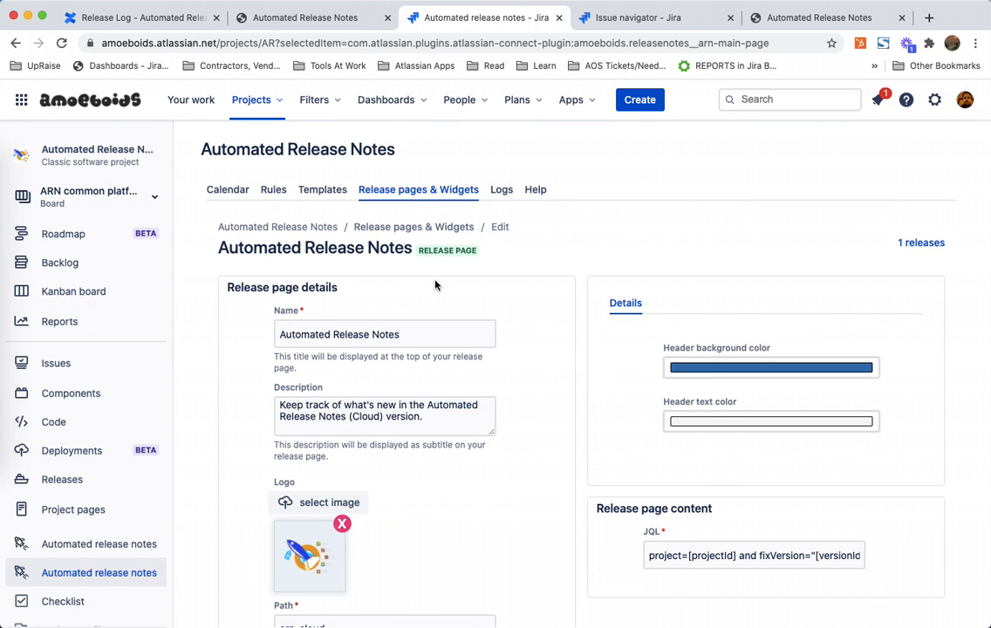
scroll(499, 364, down, 10)
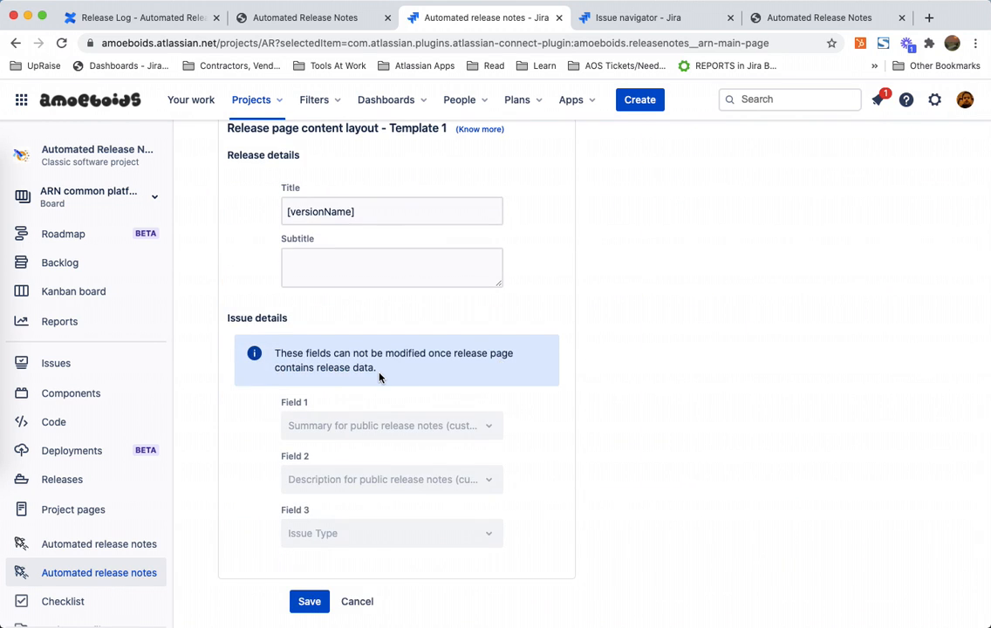
triple_click(379, 377)
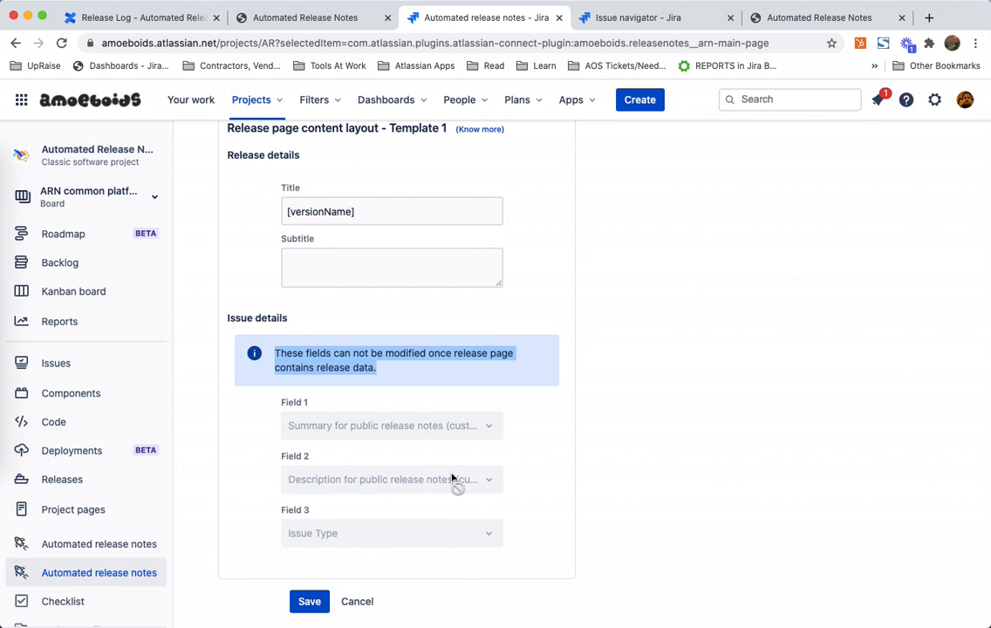
click(817, 14)
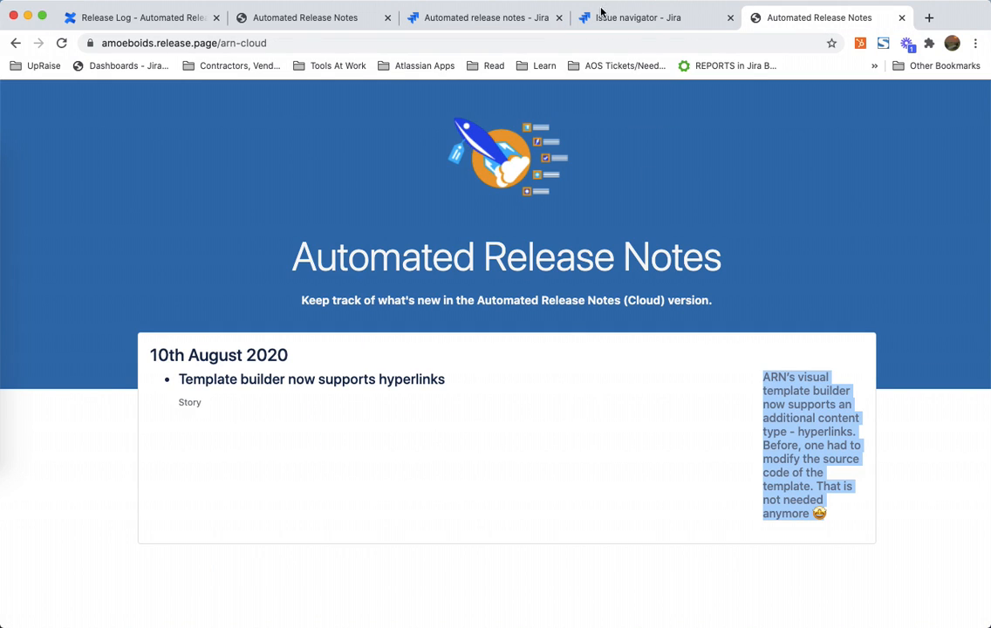
click(504, 25)
Step: Delete the 10th August 2020 release from the Automated Release Notes release page
scroll(452, 519, up, 10)
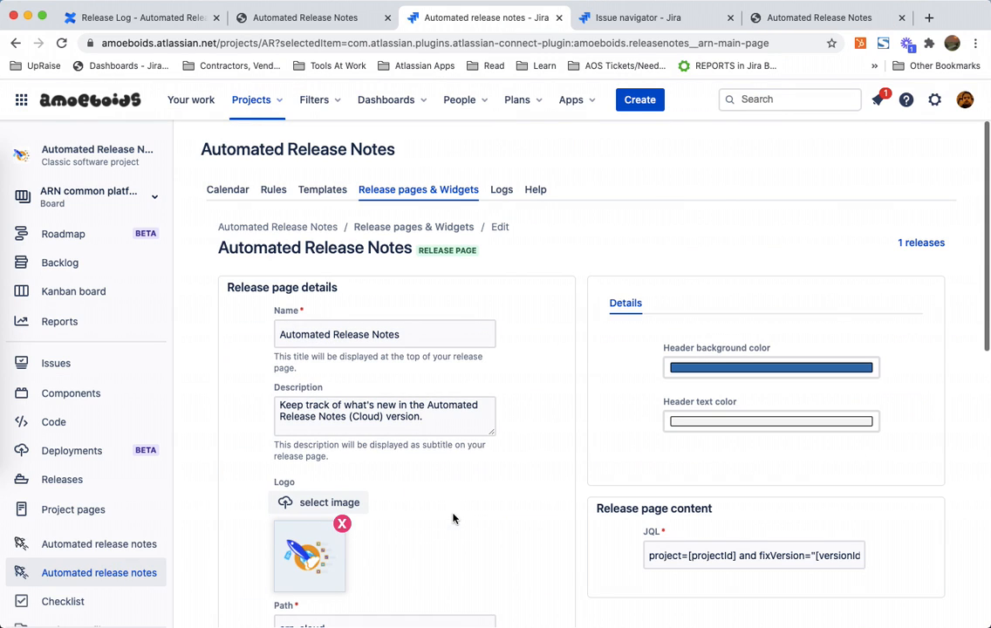
click(915, 242)
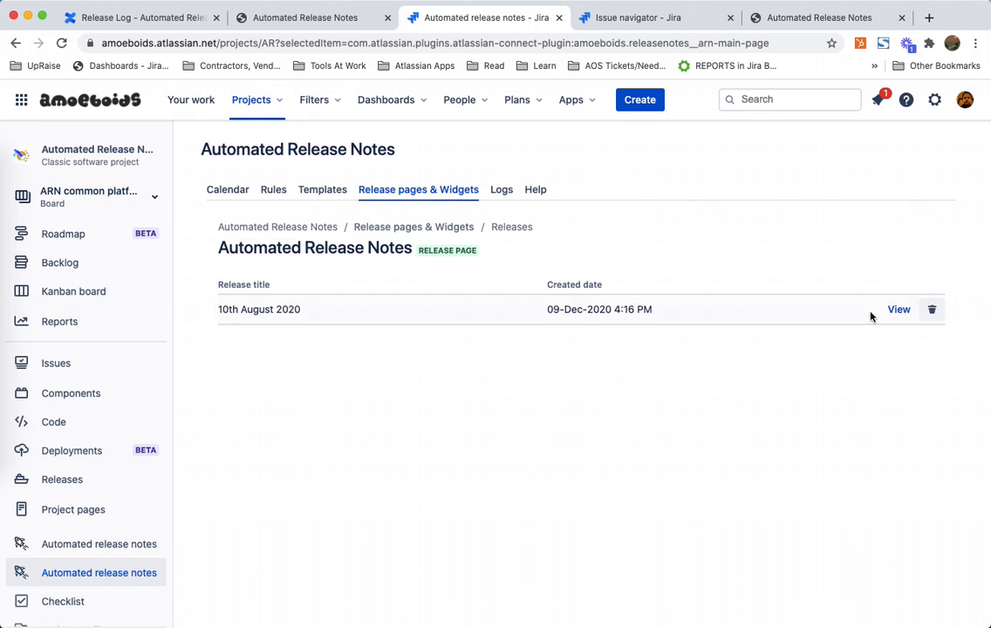
click(931, 312)
click(638, 276)
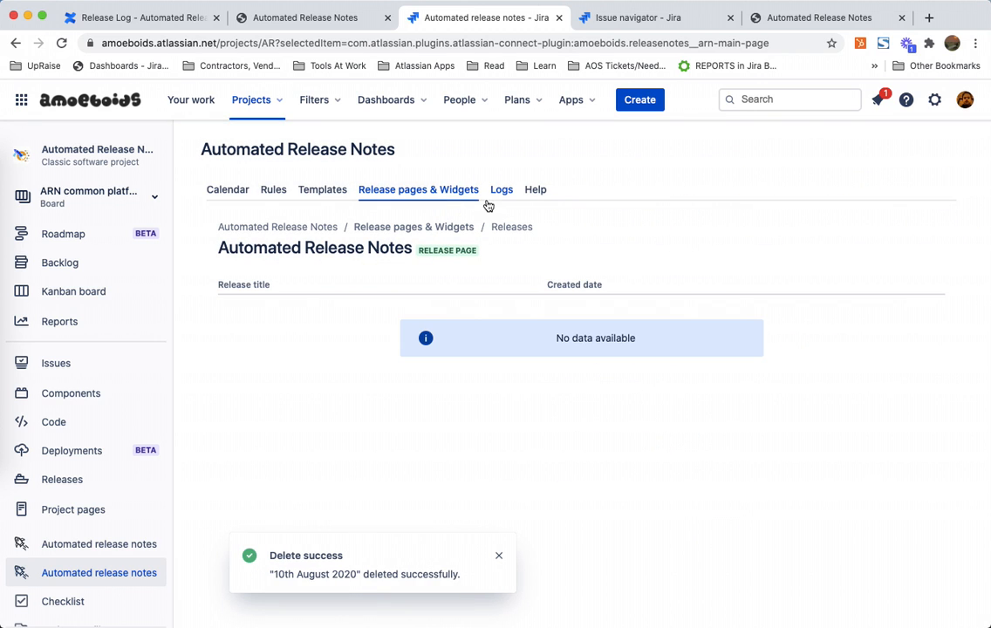
Step: Change the Automated Release Notes page layout so Field 2 is Issue Type and Field 3 is Description for public release notes, and save
click(464, 226)
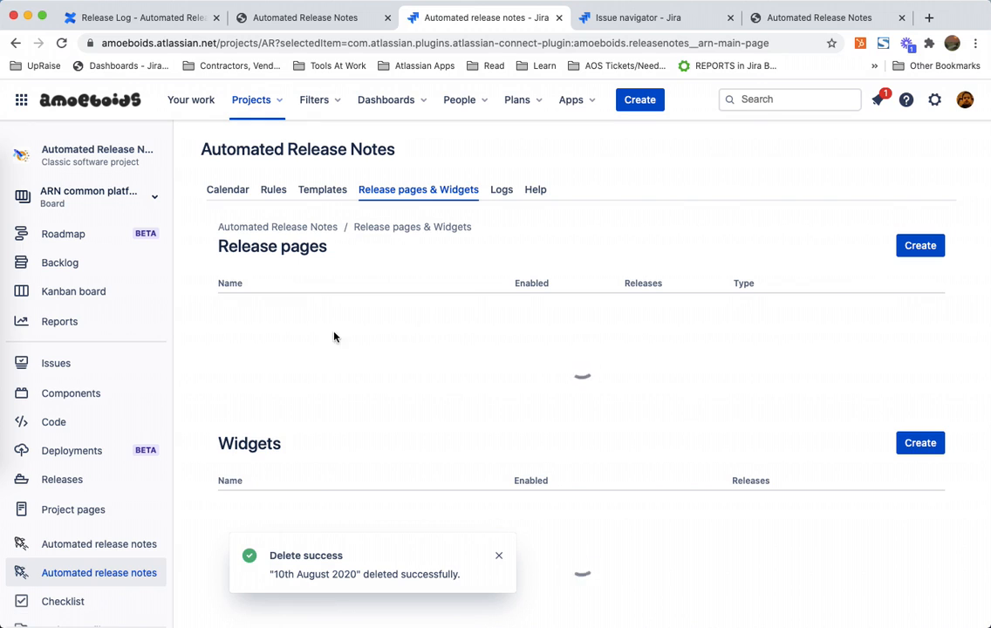
click(286, 308)
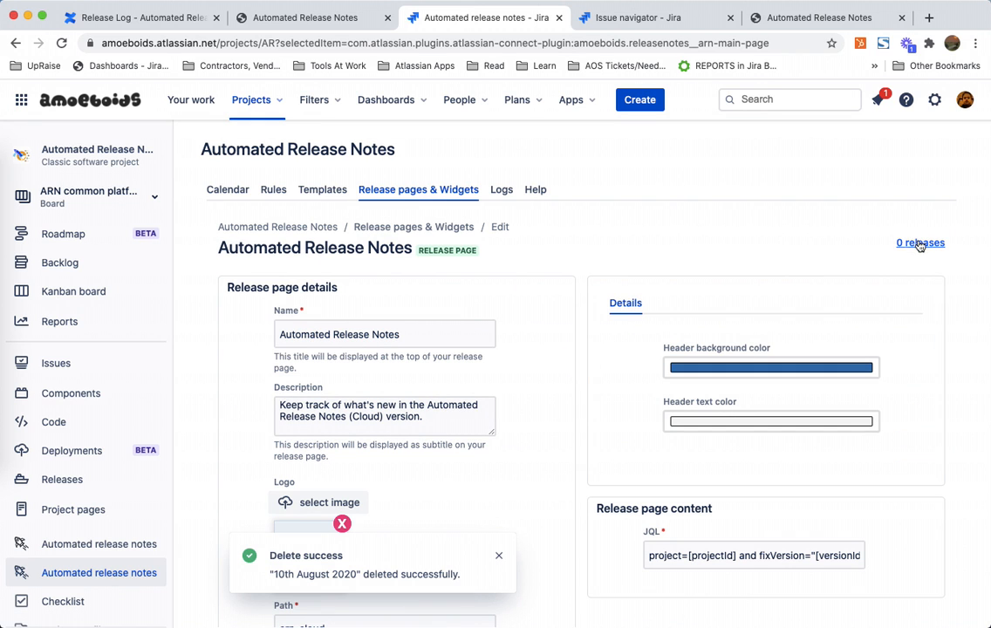
scroll(567, 398, down, 10)
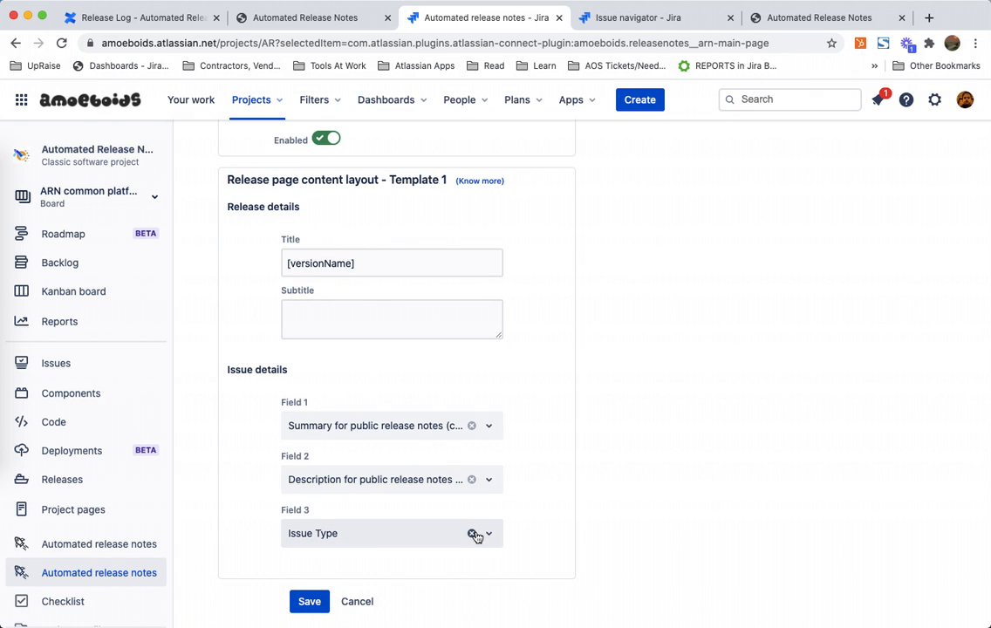
click(474, 534)
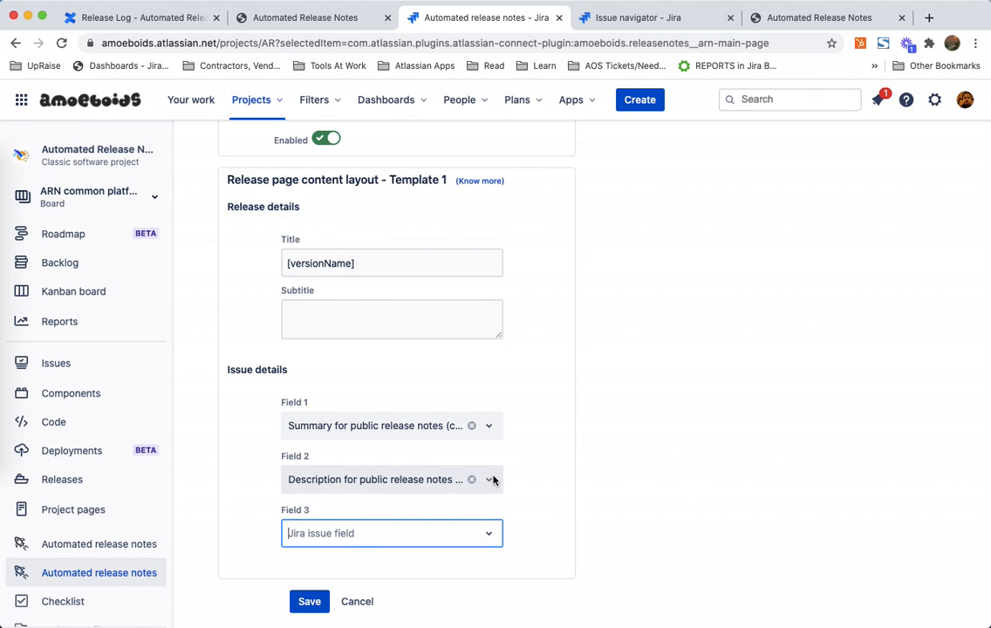
click(493, 478)
text(issue)
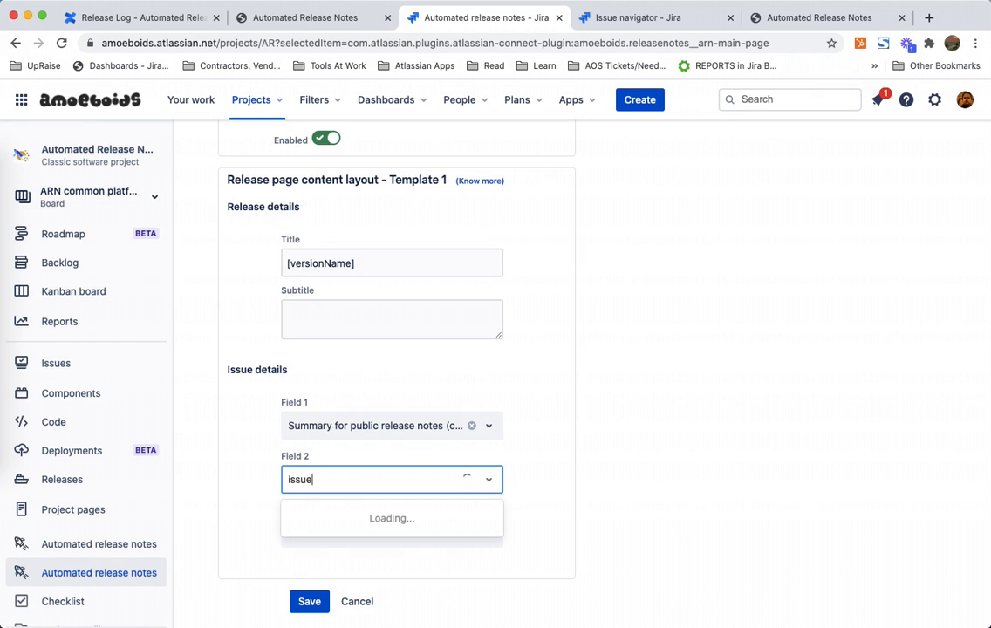
click(349, 562)
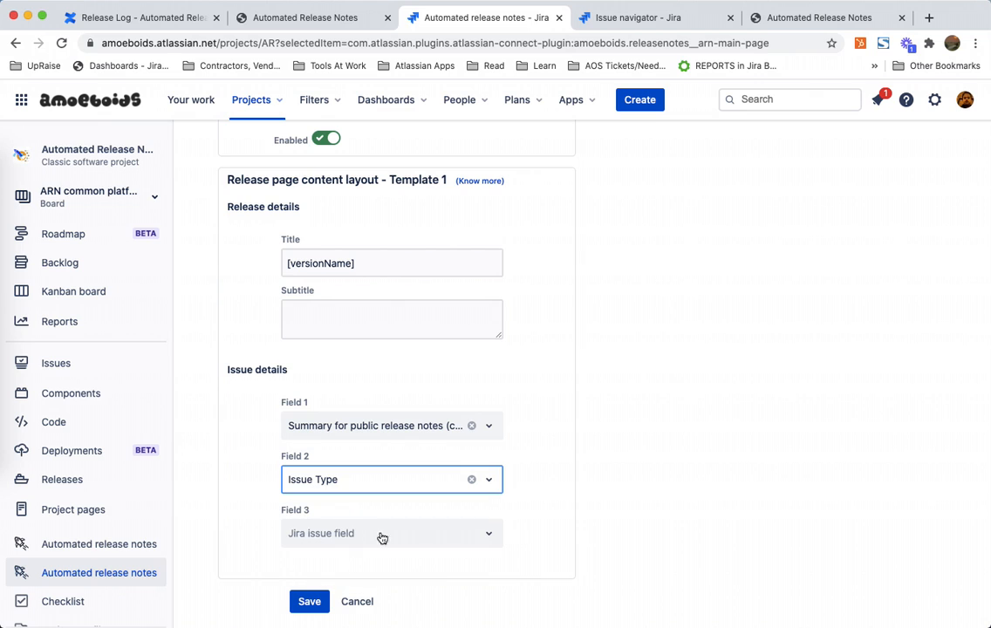
click(383, 533)
text(des)
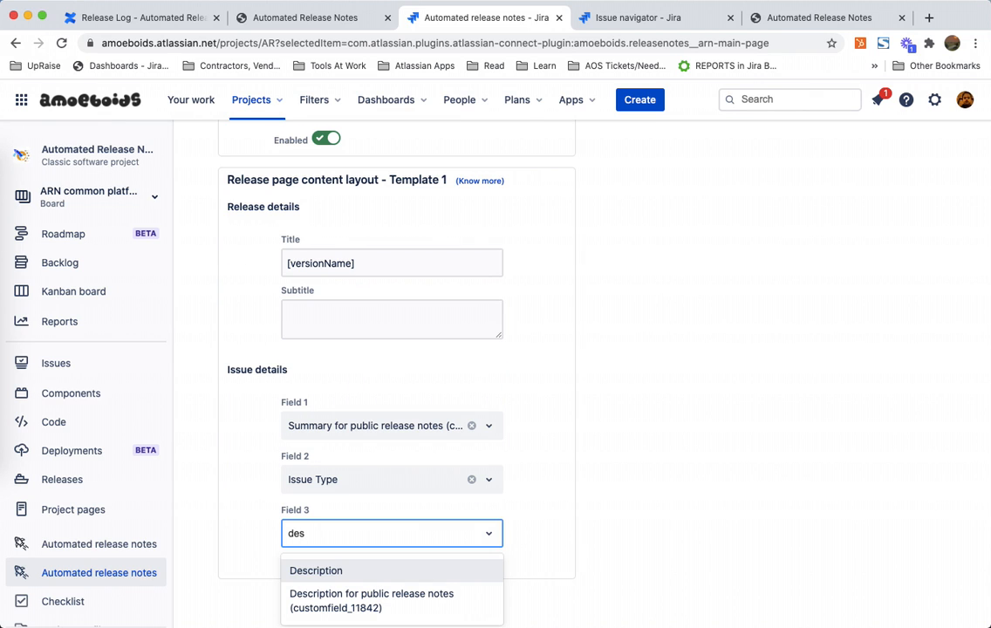
click(361, 599)
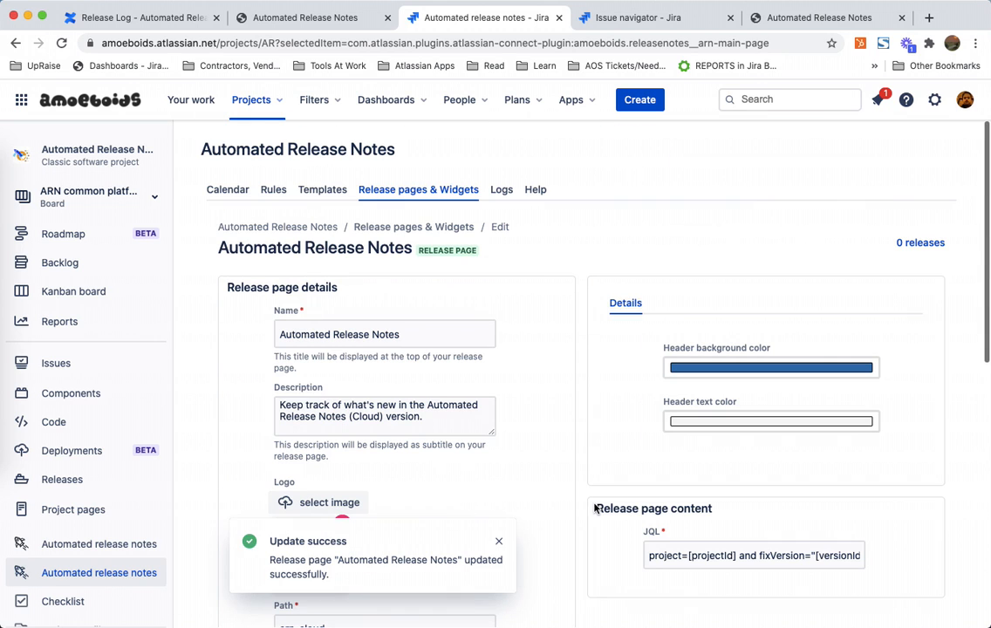
Step: Run the ARN Free Release Page rule manually for the released version 10th August 2020
click(274, 193)
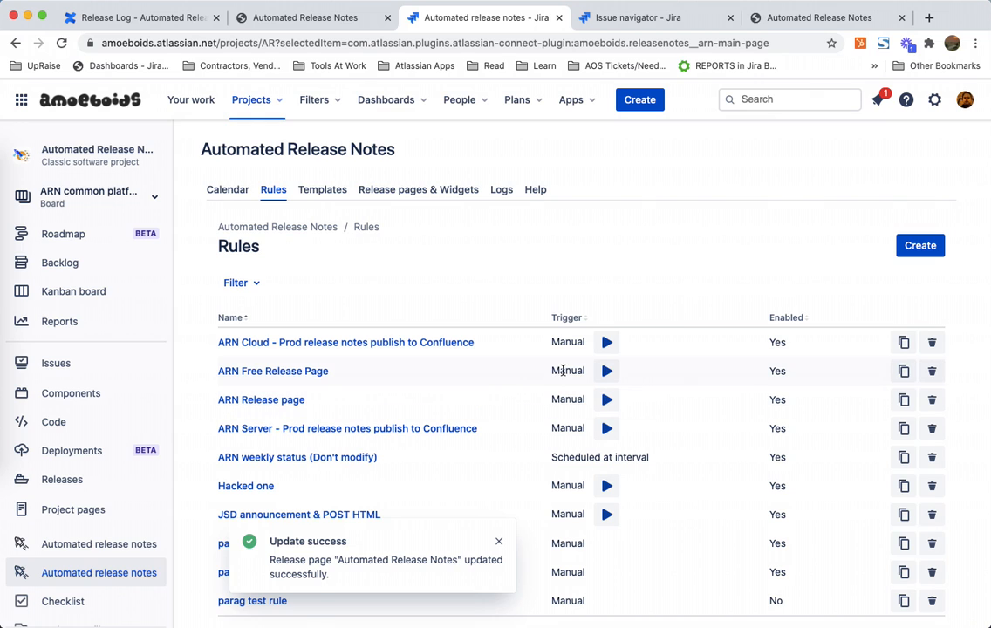
click(605, 372)
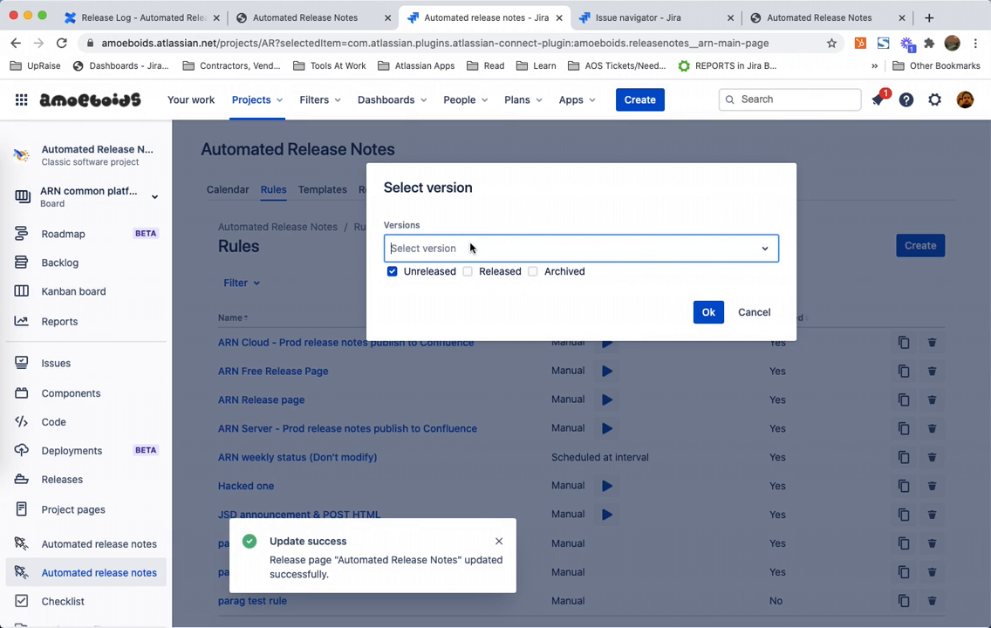
click(468, 271)
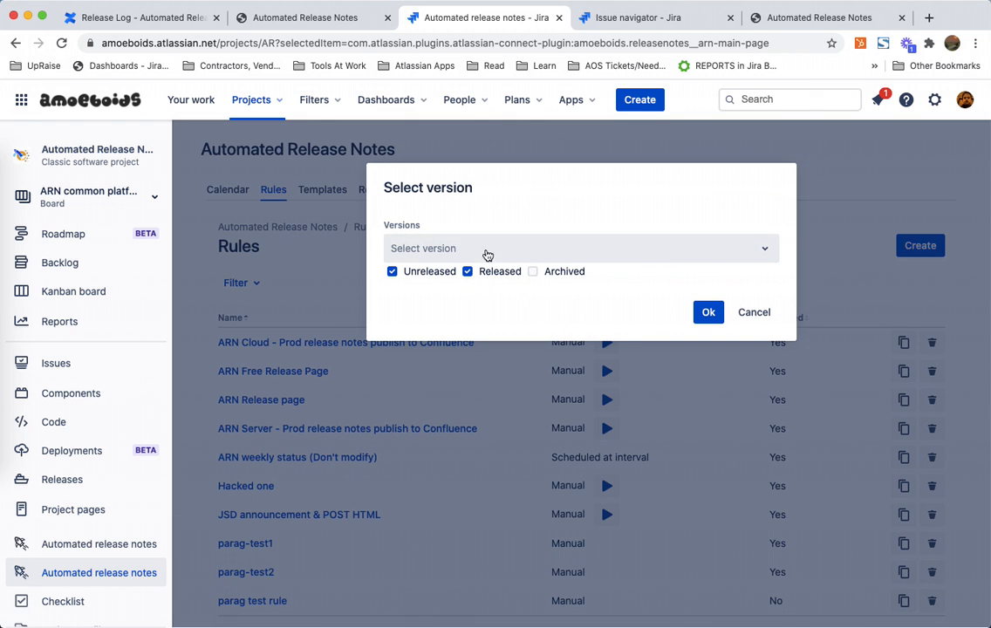
click(487, 251)
text(10)
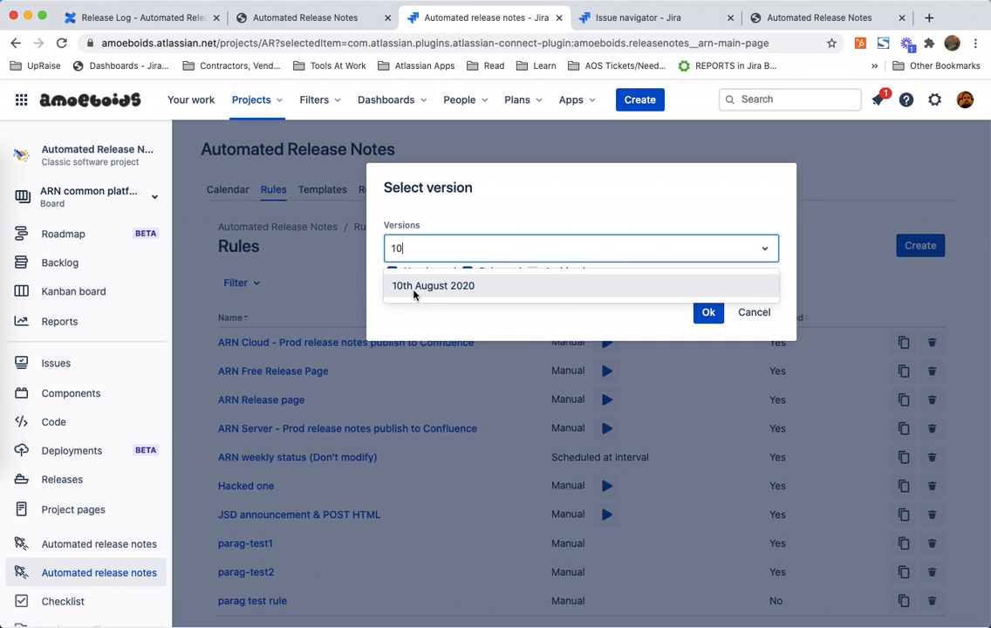
click(432, 286)
click(707, 314)
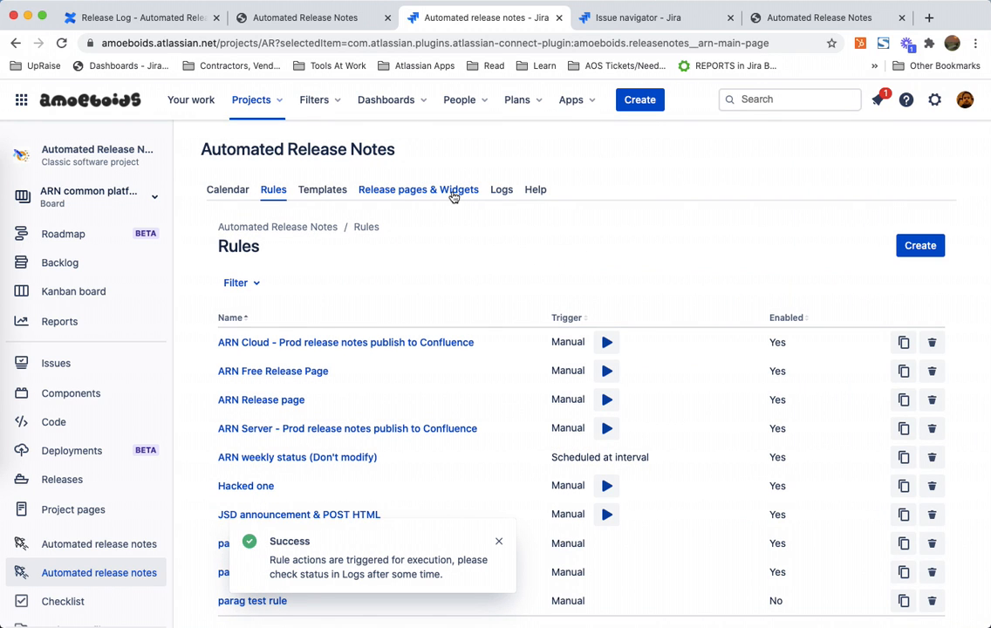
Step: Check the rule execution log and the published Automated Release Notes release page
click(453, 197)
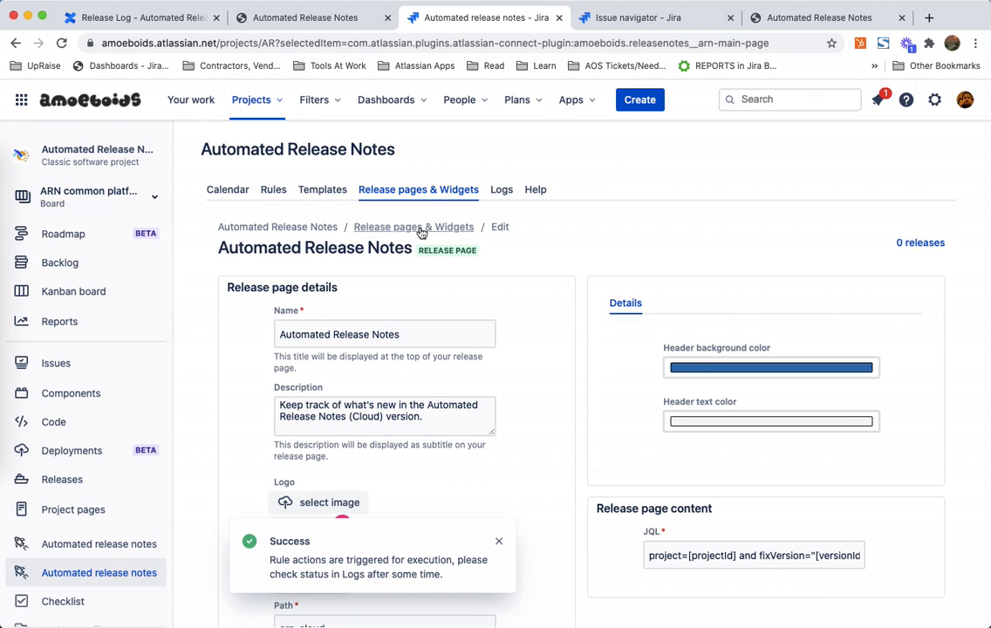
click(374, 212)
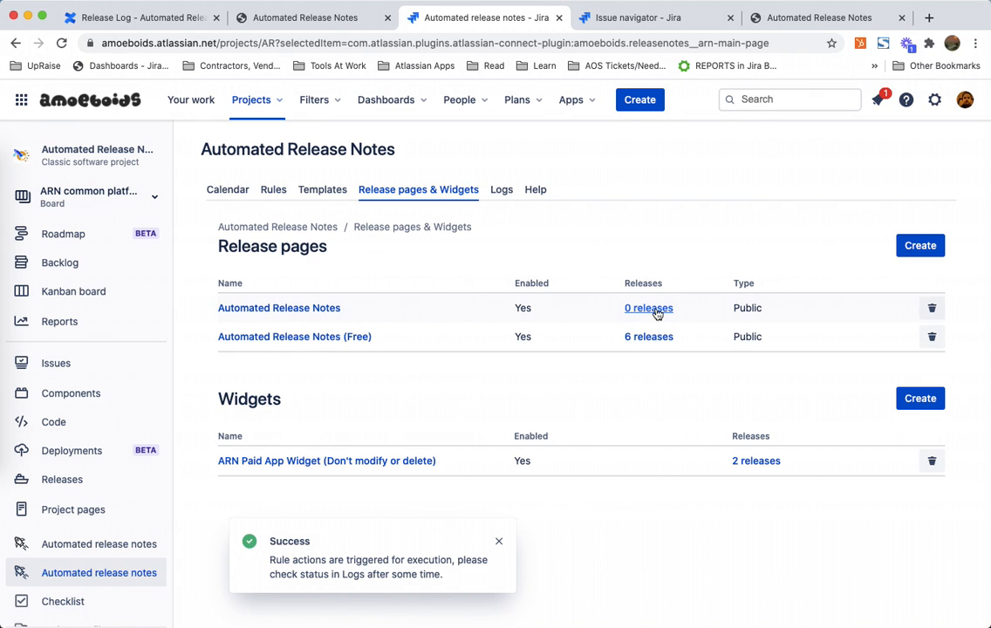
click(503, 193)
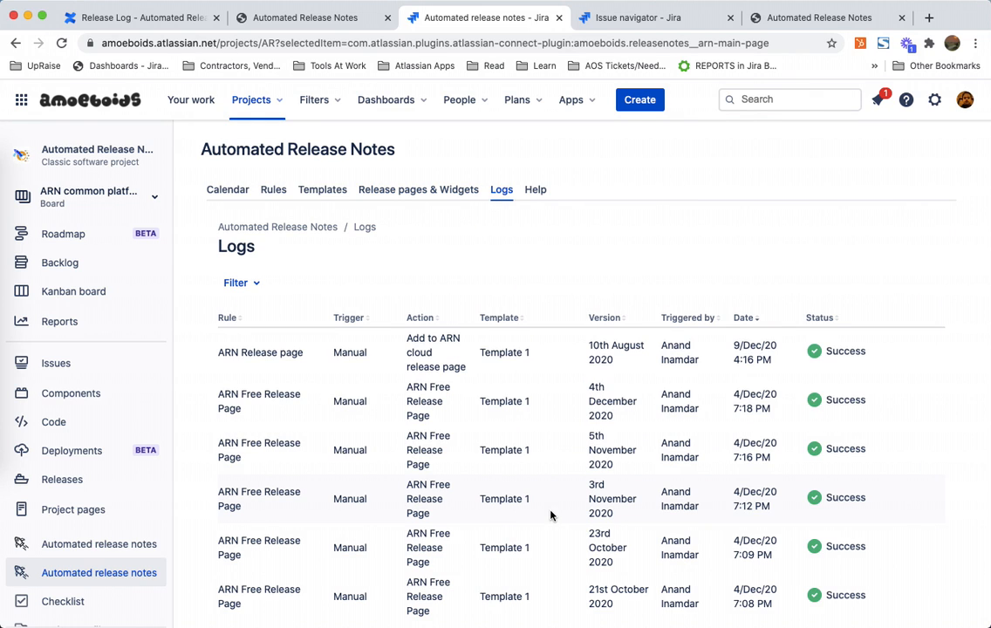
triple_click(753, 352)
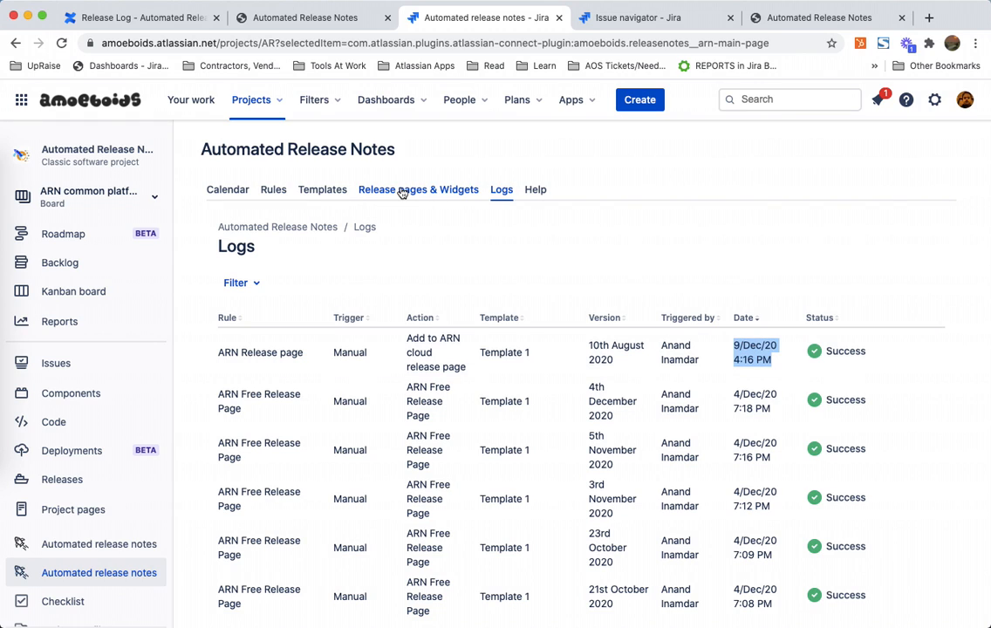
click(802, 18)
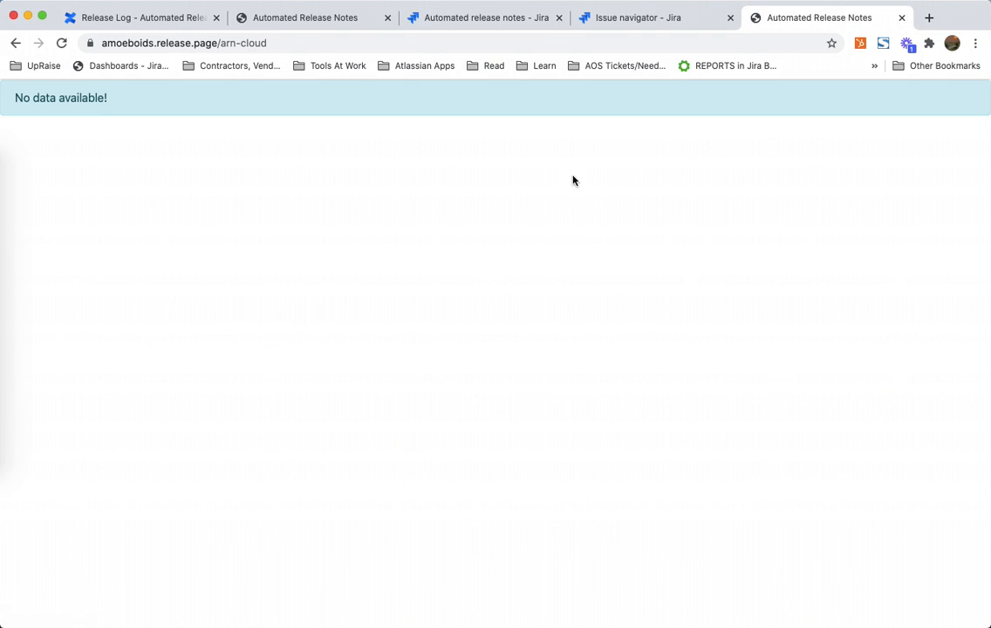
triple_click(332, 115)
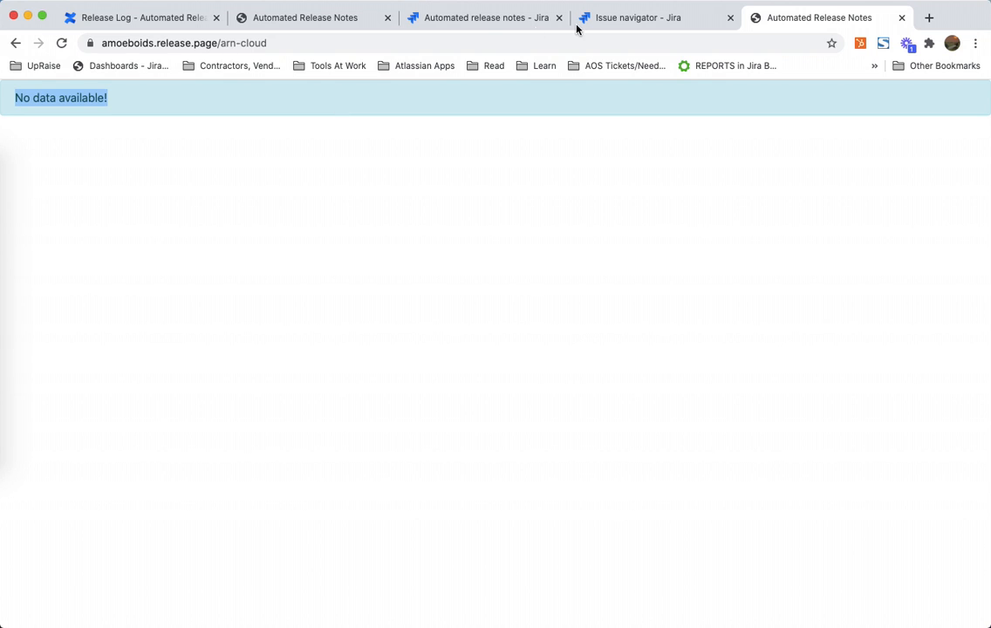
Step: Compare the latest rule log entries with the release counts of both release pages
click(486, 24)
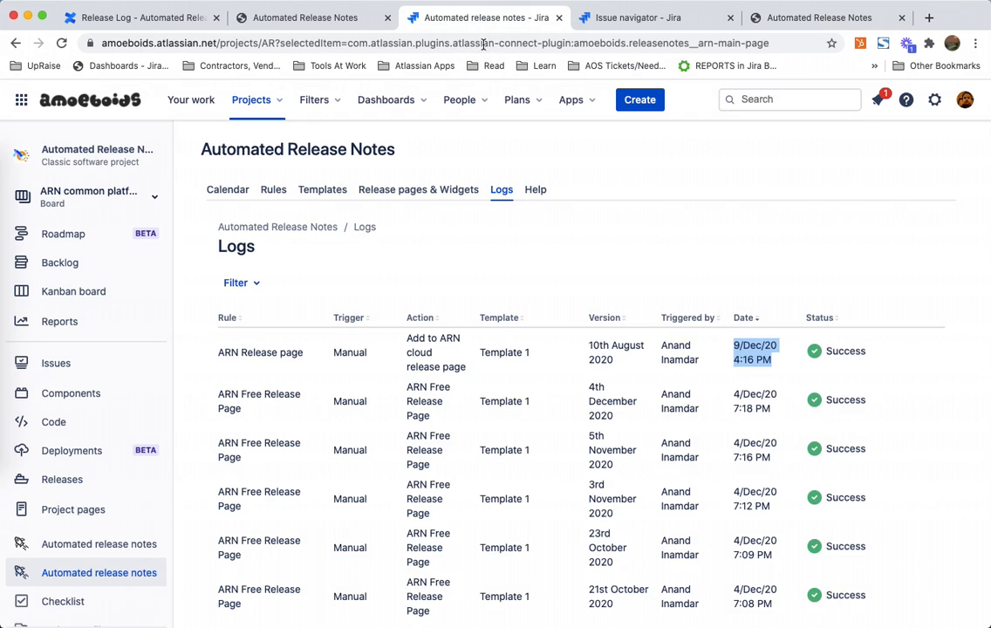
click(436, 192)
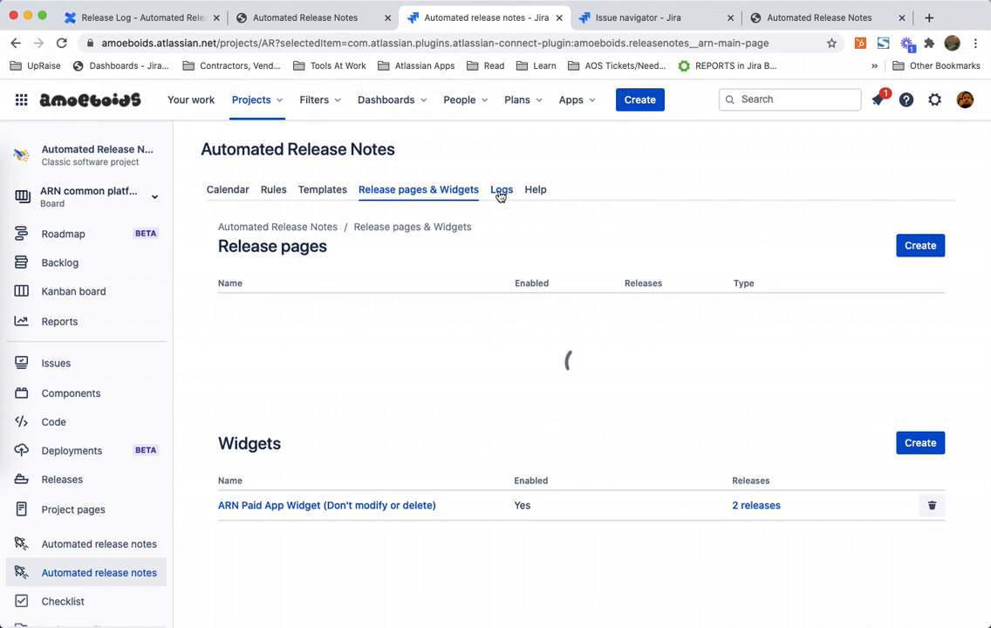
click(501, 192)
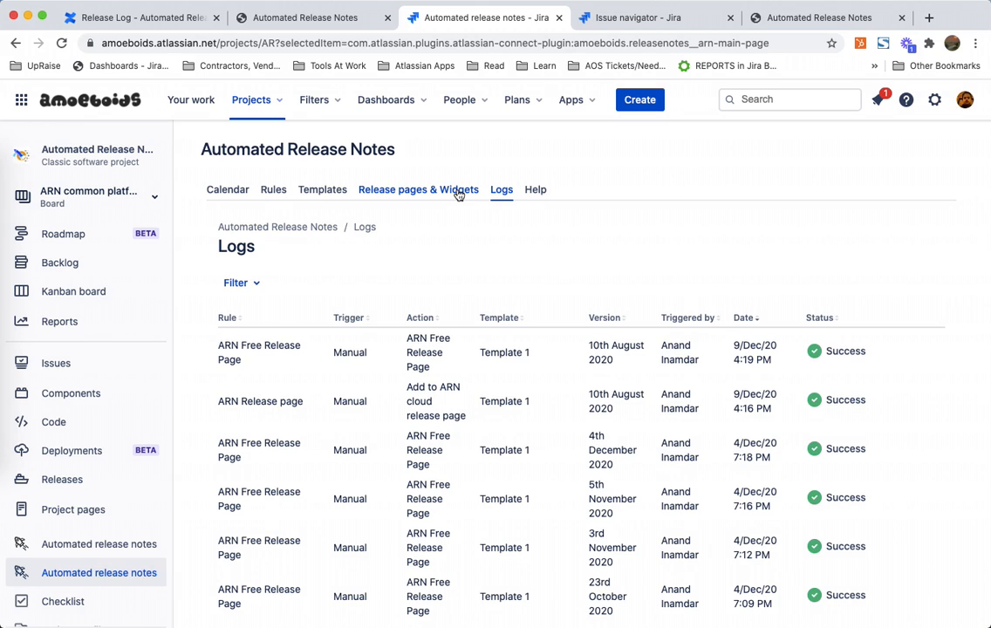
triple_click(763, 365)
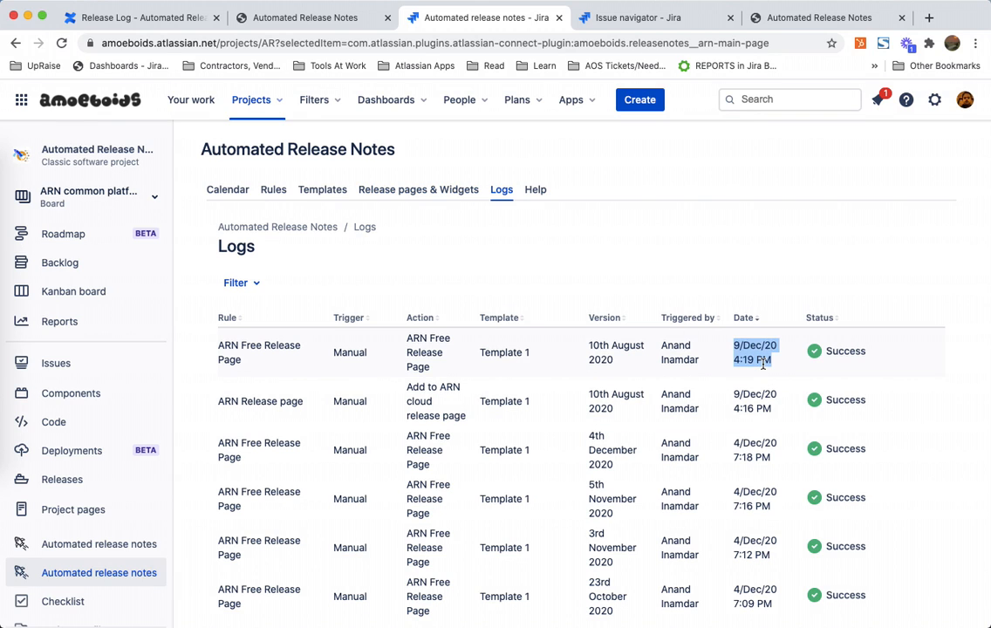
click(435, 192)
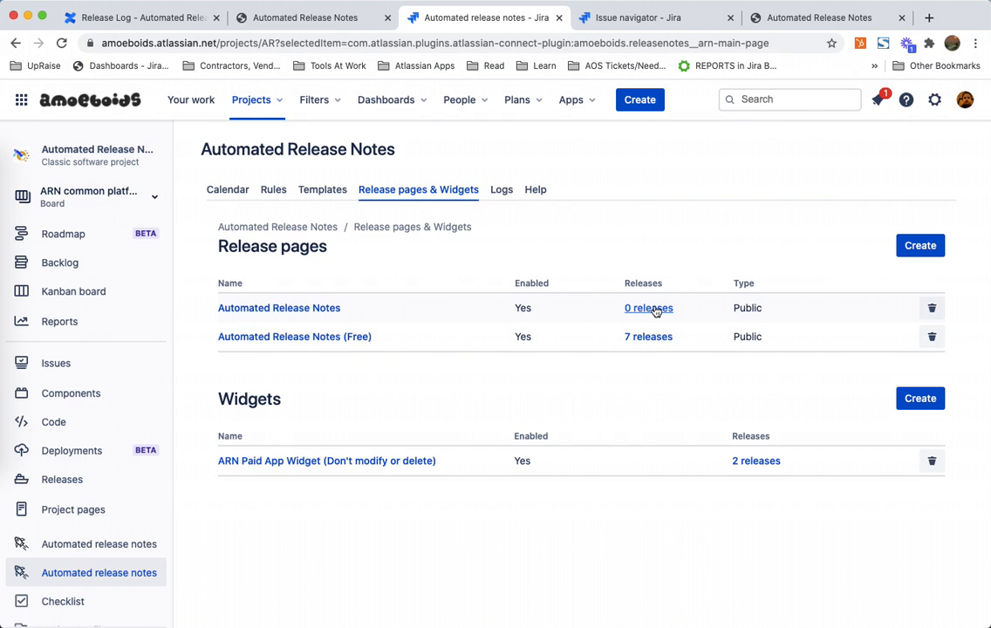
click(650, 309)
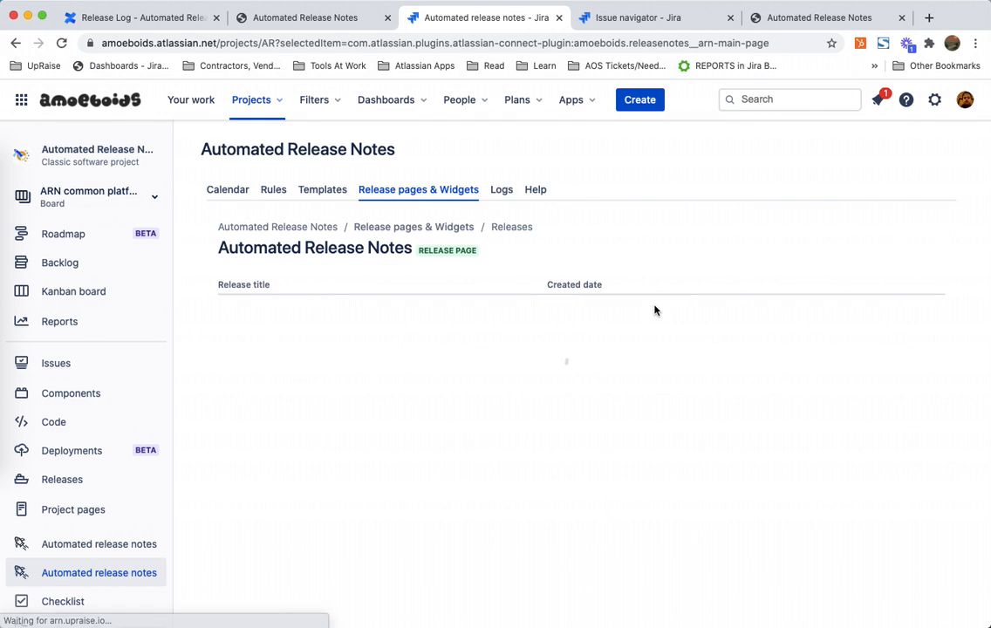
click(504, 192)
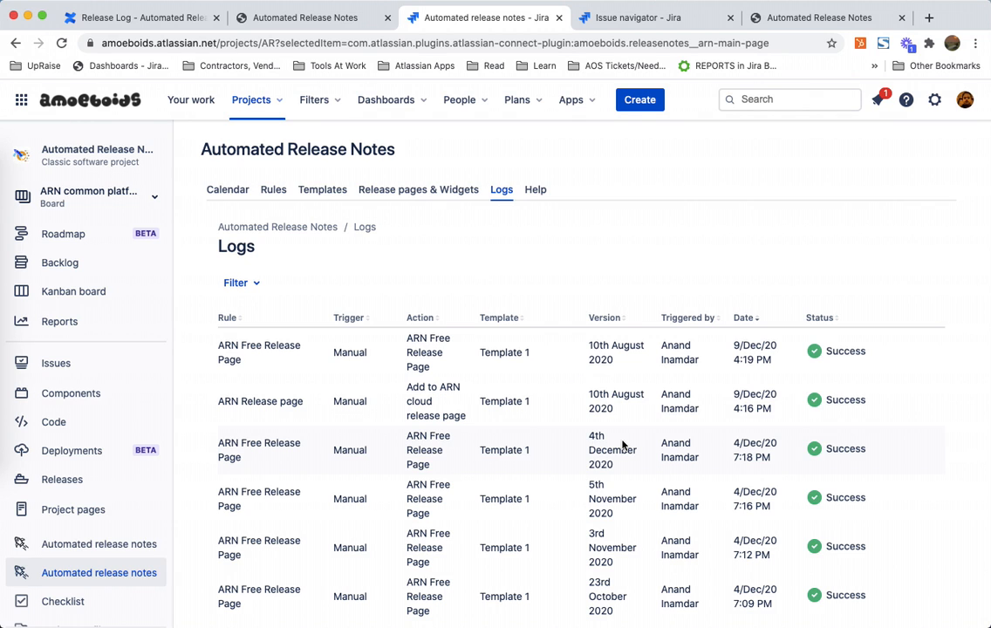
click(434, 191)
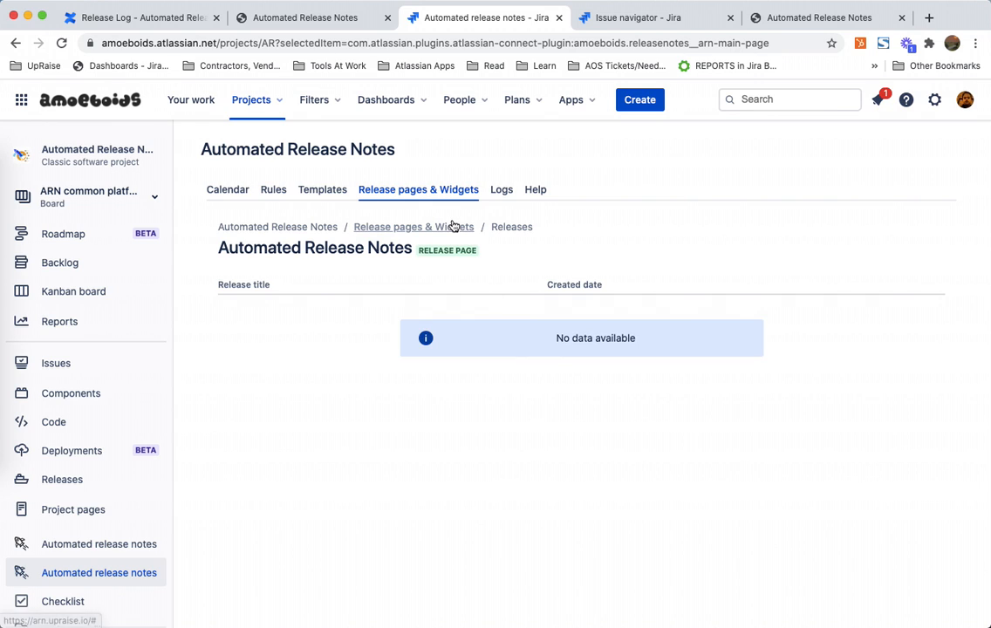
click(452, 227)
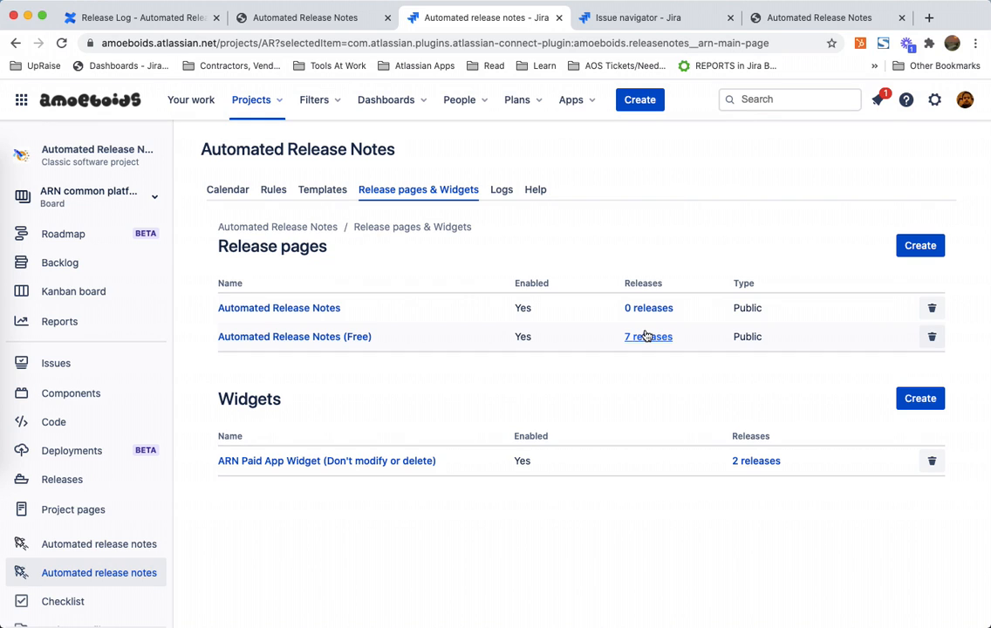
Step: Delete the 10th August 2020 release from the Automated Release Notes (Free) release page
click(647, 337)
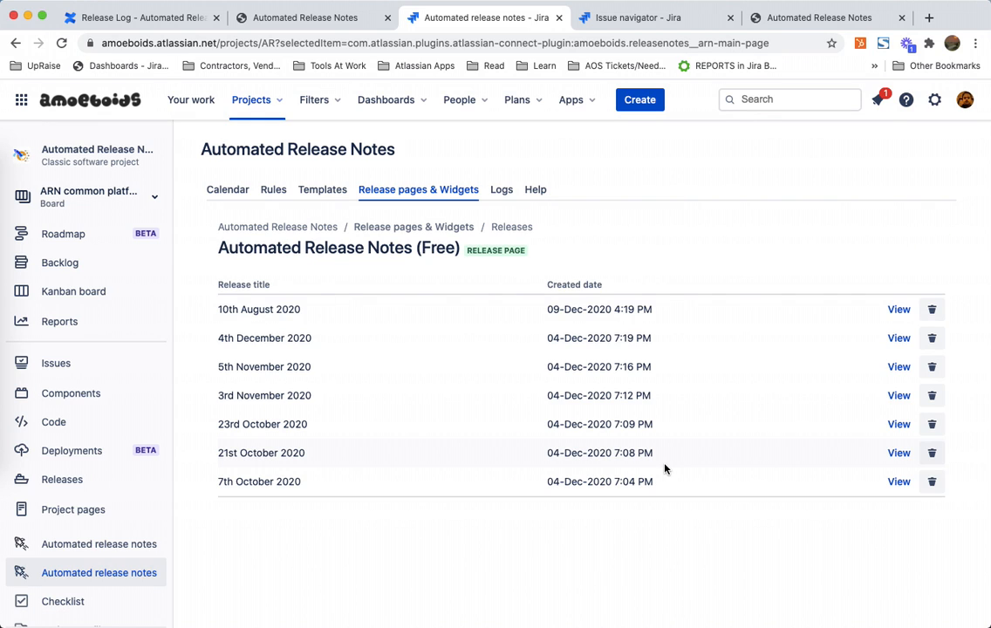
triple_click(576, 310)
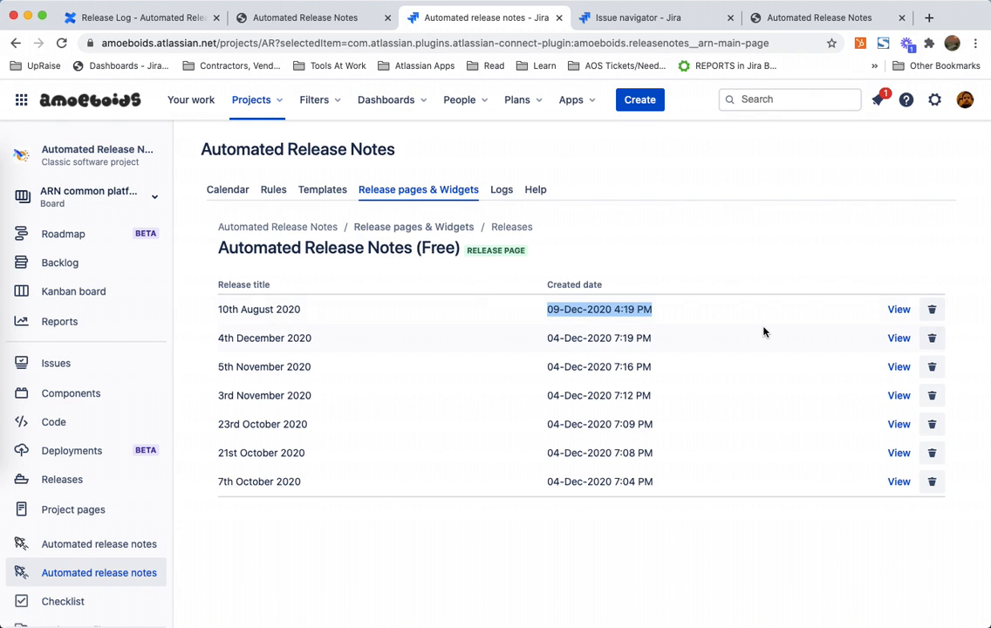
triple_click(439, 248)
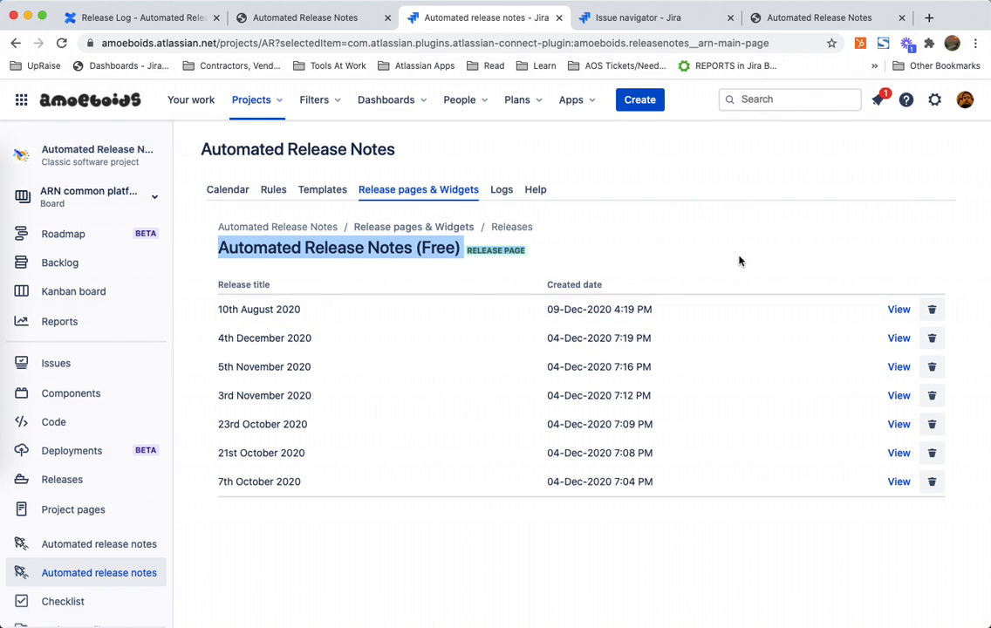
click(933, 311)
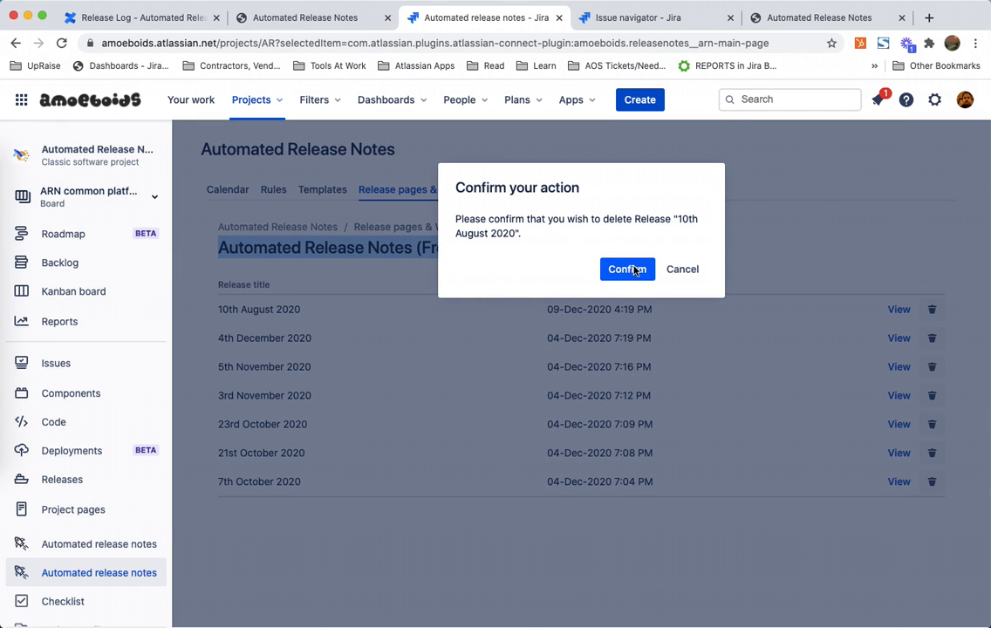
click(628, 269)
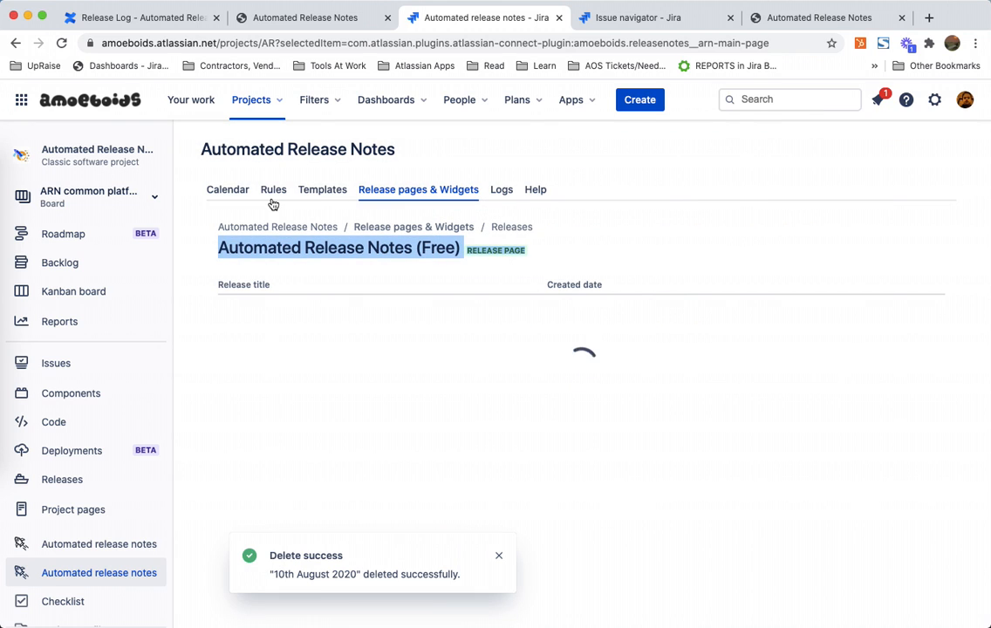
Step: Run the ARN Release page rule manually for the released version 10th August 2020
click(273, 197)
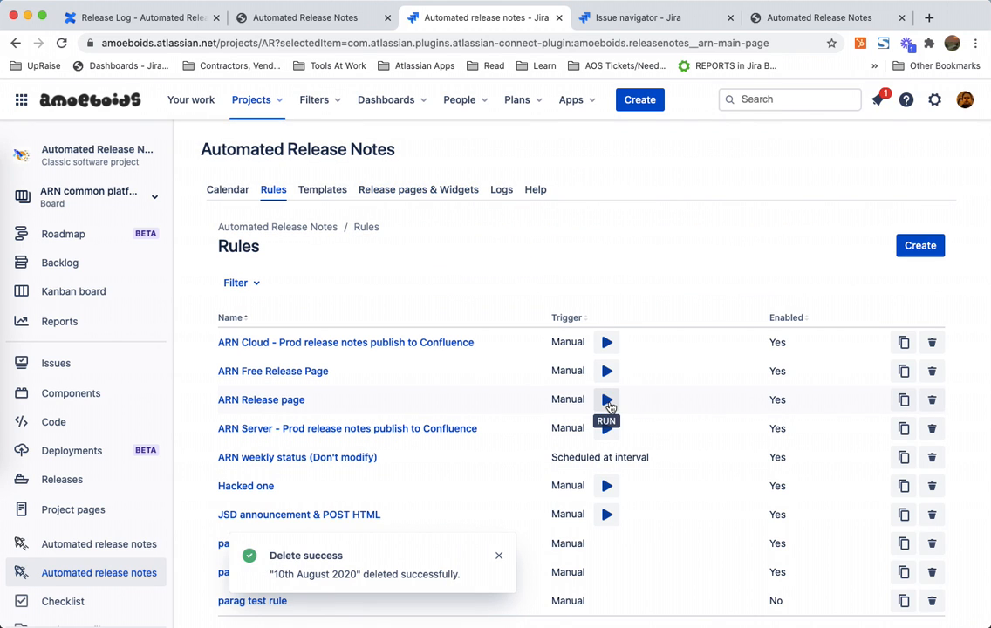
click(607, 398)
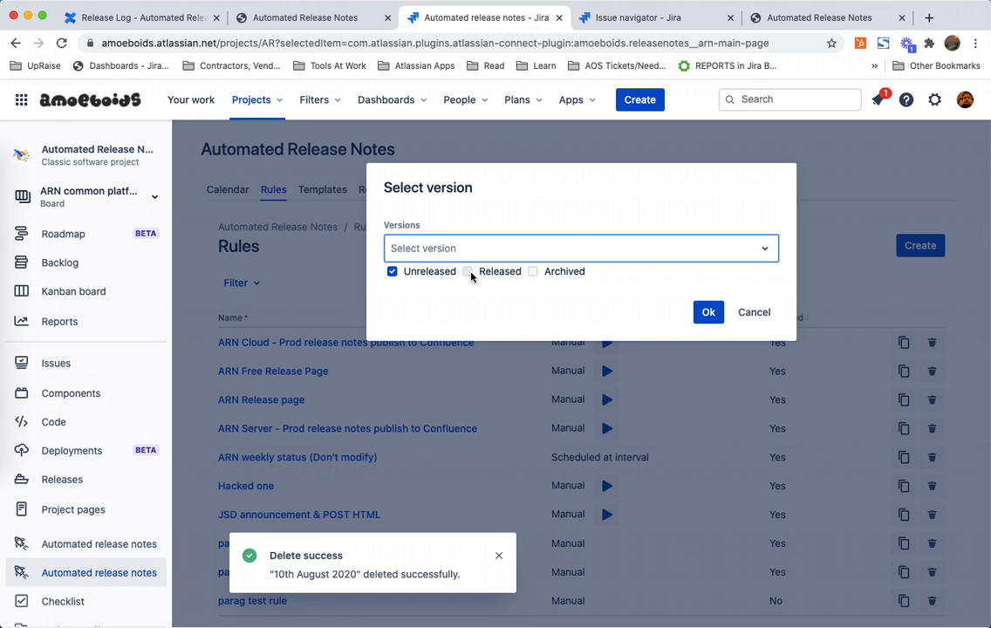
click(468, 272)
click(503, 247)
text(10)
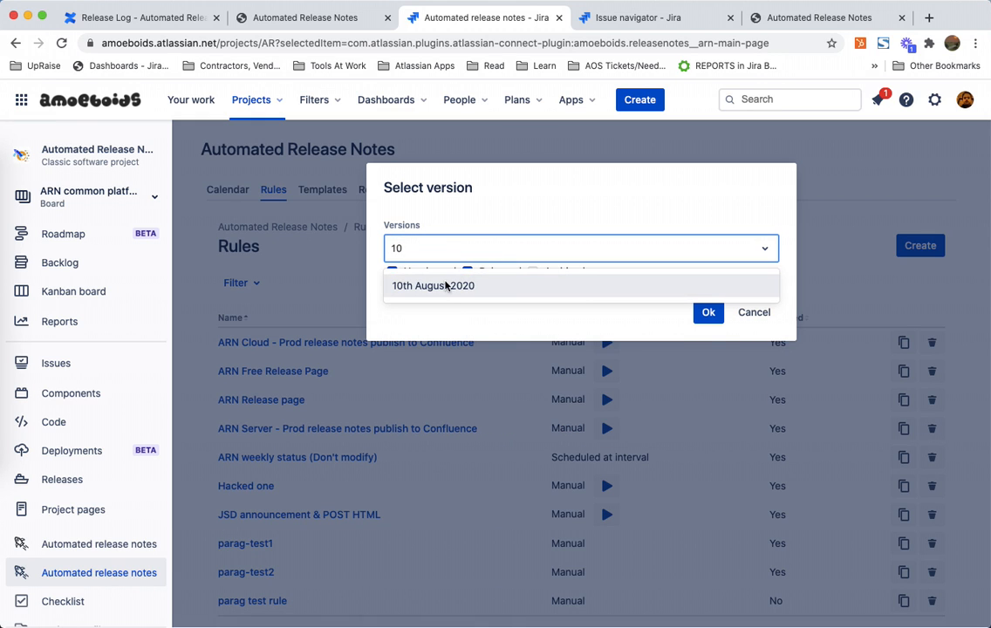
click(445, 285)
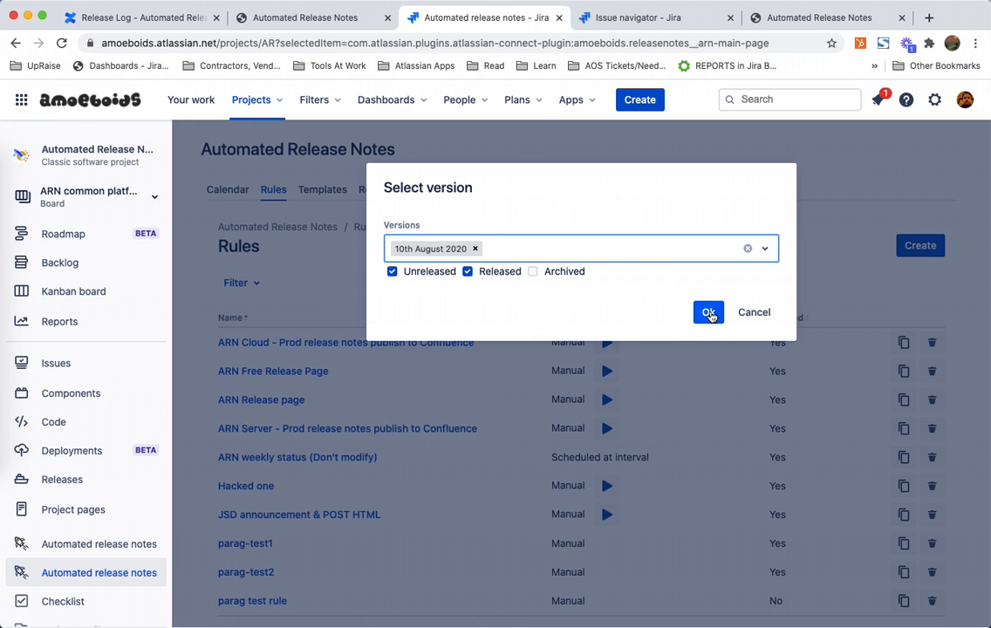
click(708, 311)
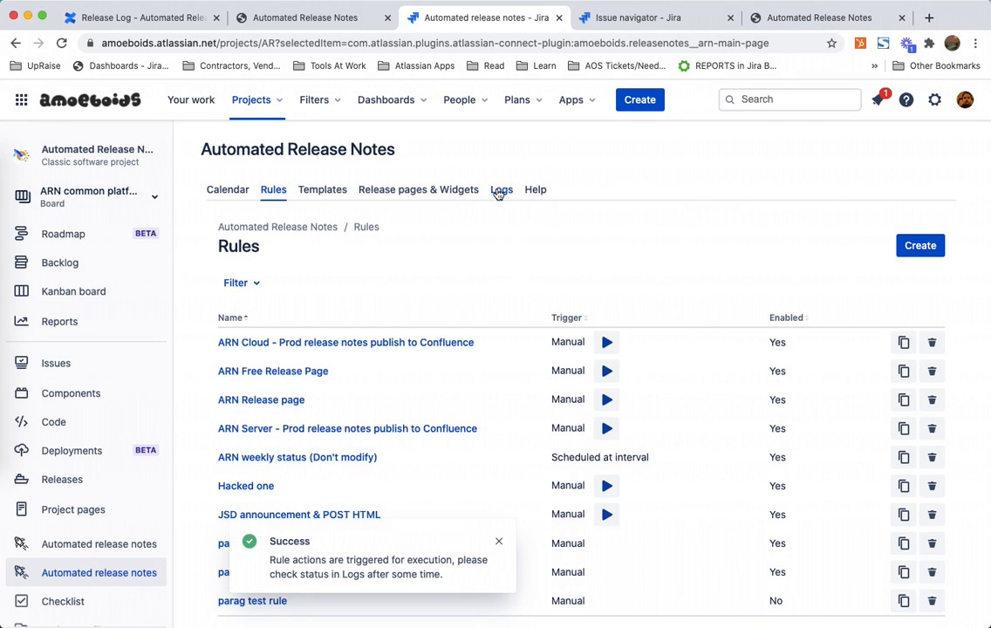
Step: Review the latest rule log entries for both rules and the release counts of the release pages
click(500, 190)
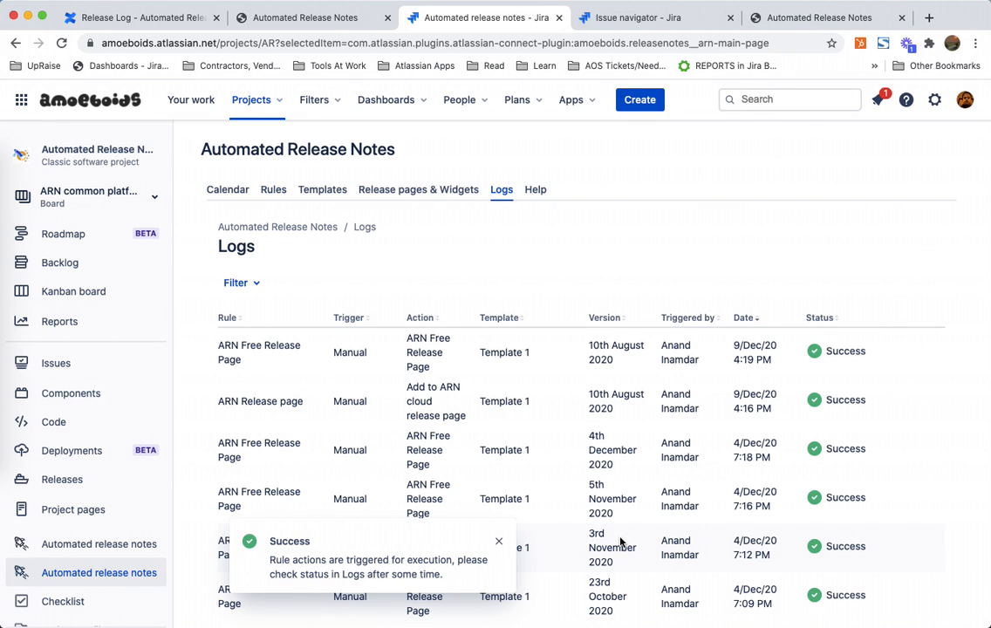
triple_click(264, 347)
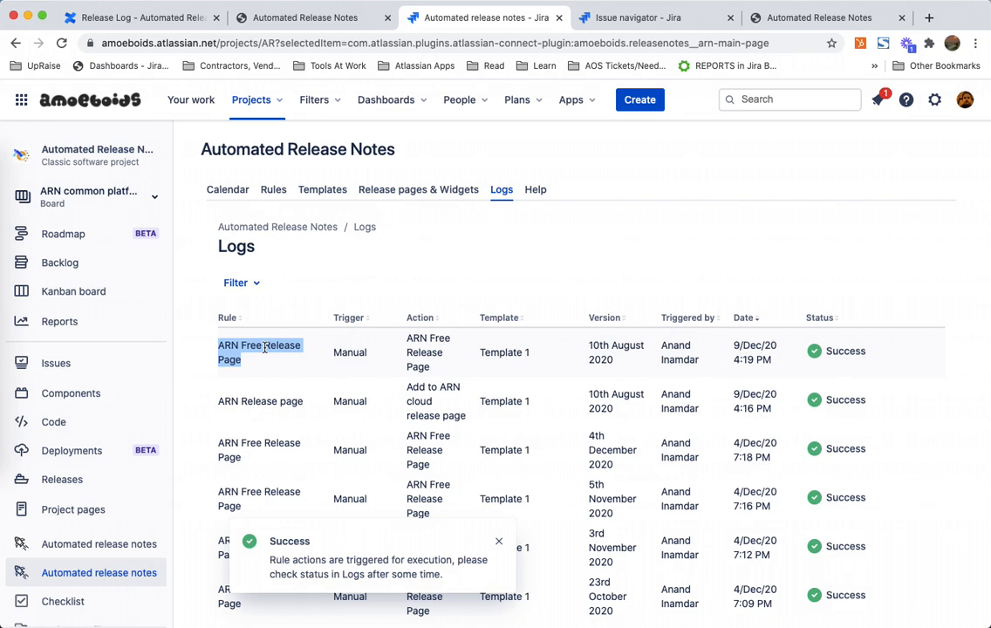
triple_click(264, 347)
triple_click(272, 347)
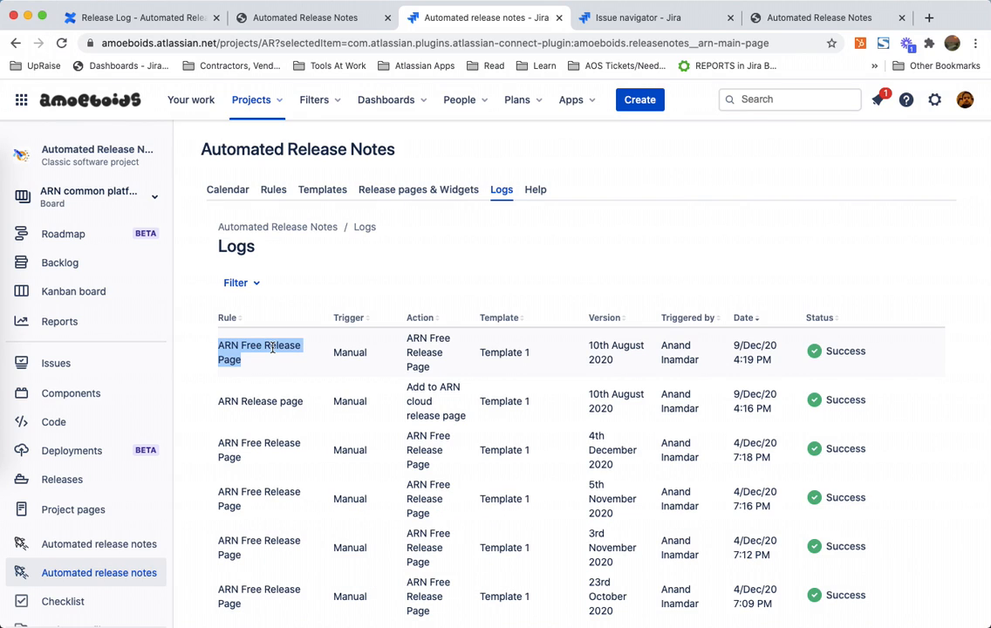
triple_click(266, 399)
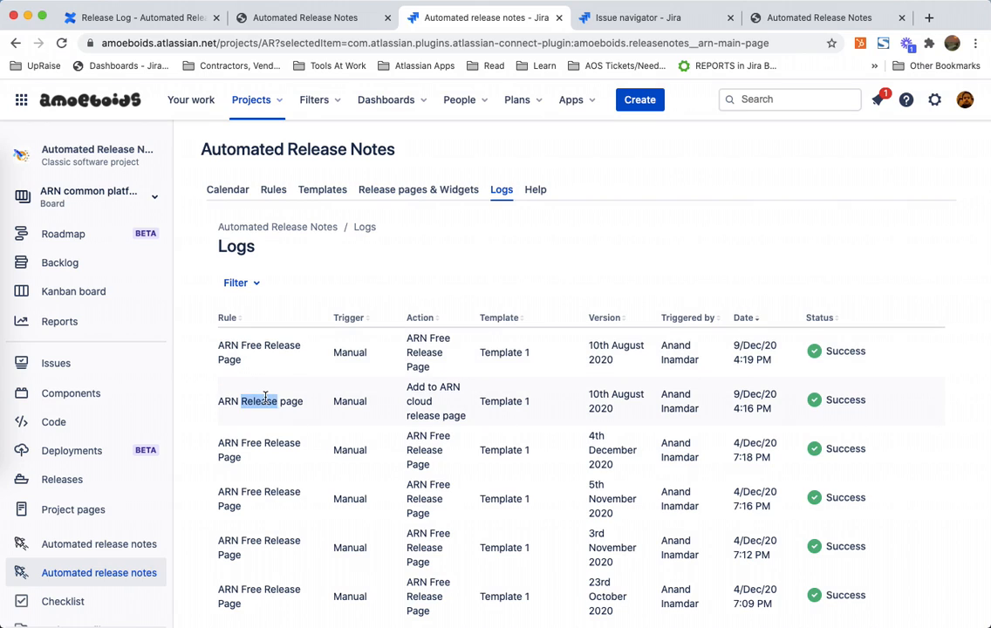
triple_click(265, 400)
click(418, 191)
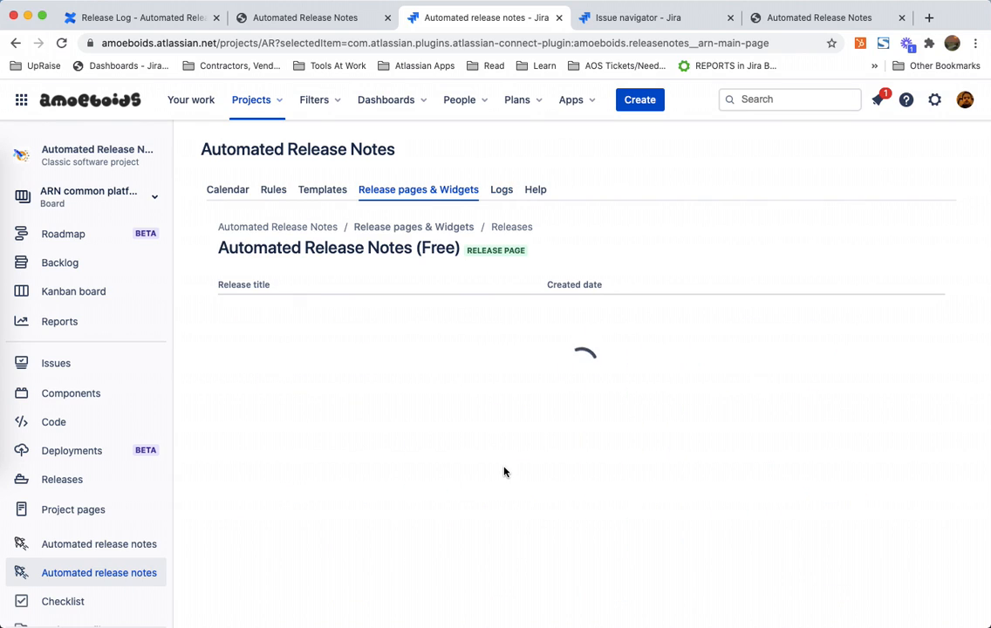
click(410, 228)
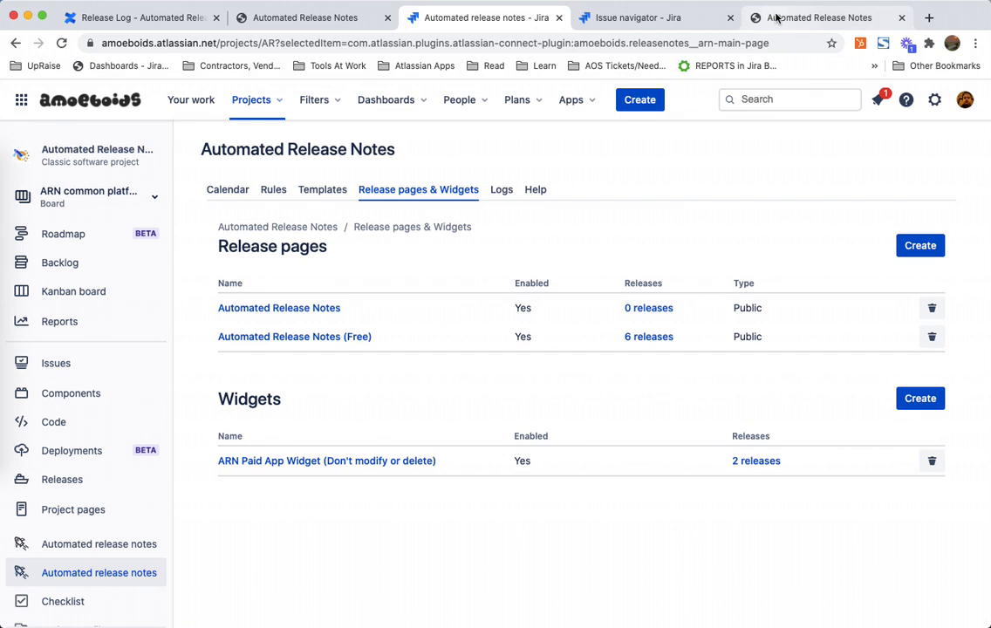
click(503, 196)
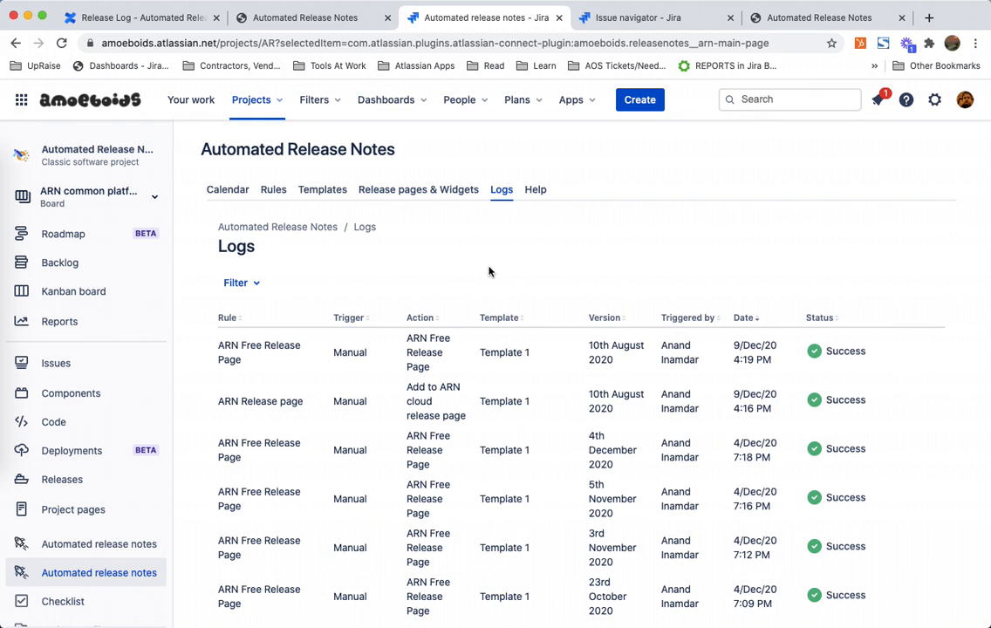
triple_click(251, 401)
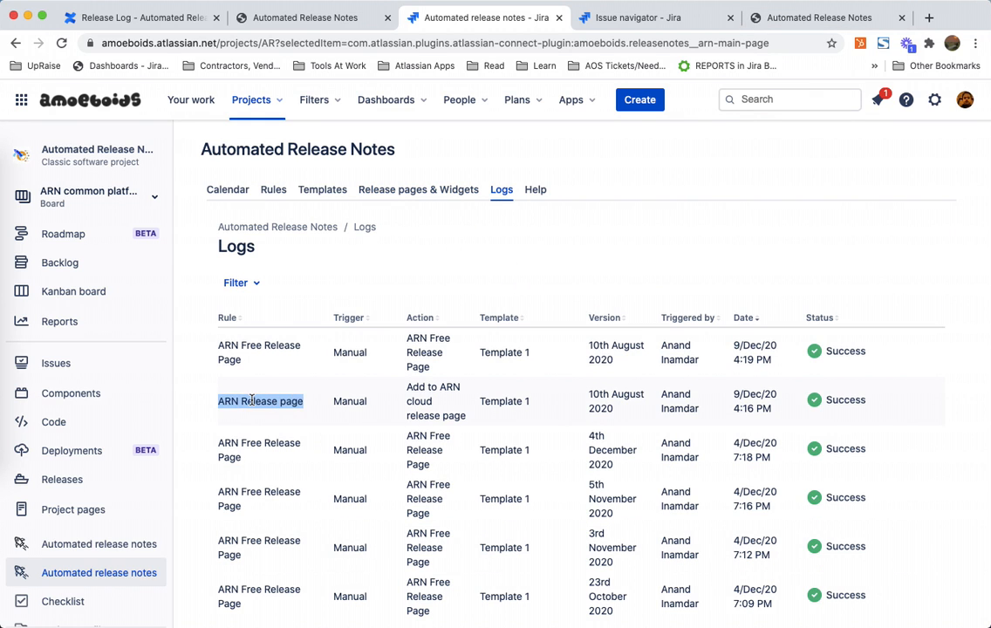
click(413, 191)
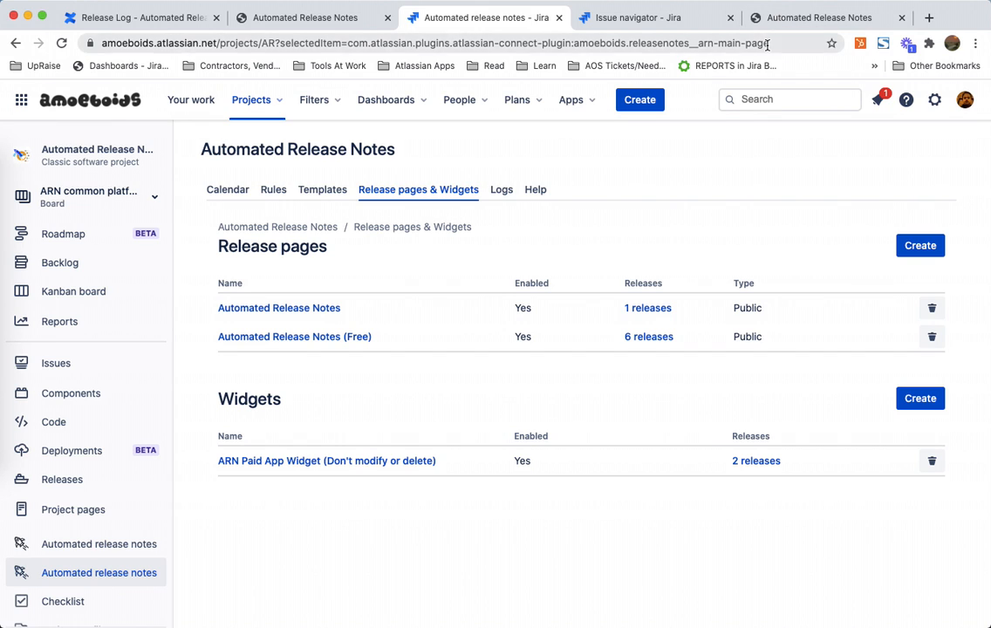
Step: Examine the published Automated Release Notes public page and the cloud releases list in the Confluence release log
click(775, 17)
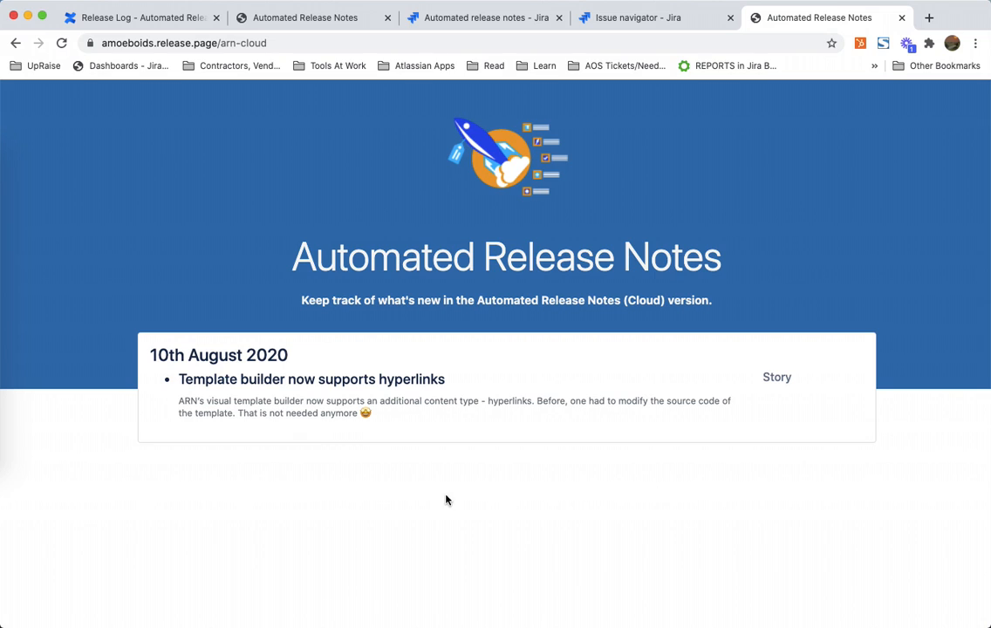
triple_click(254, 412)
click(467, 417)
click(477, 19)
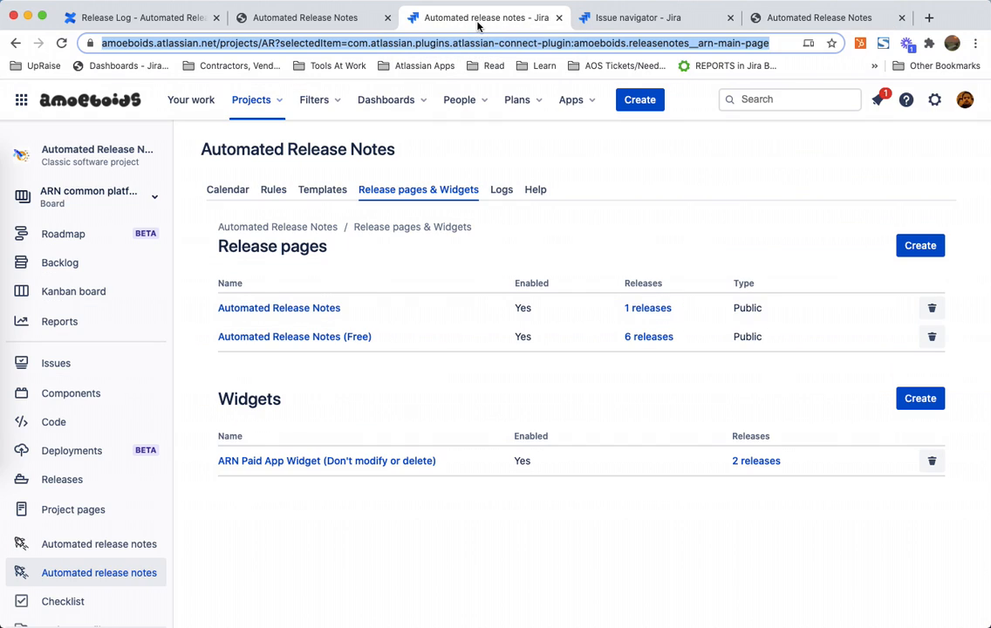
click(273, 189)
click(148, 19)
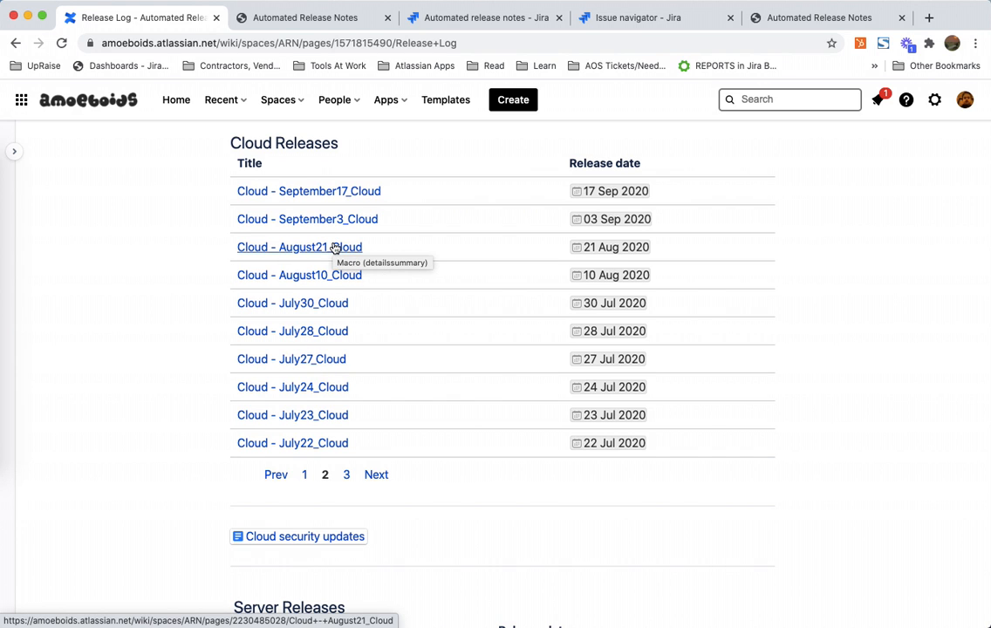
click(499, 23)
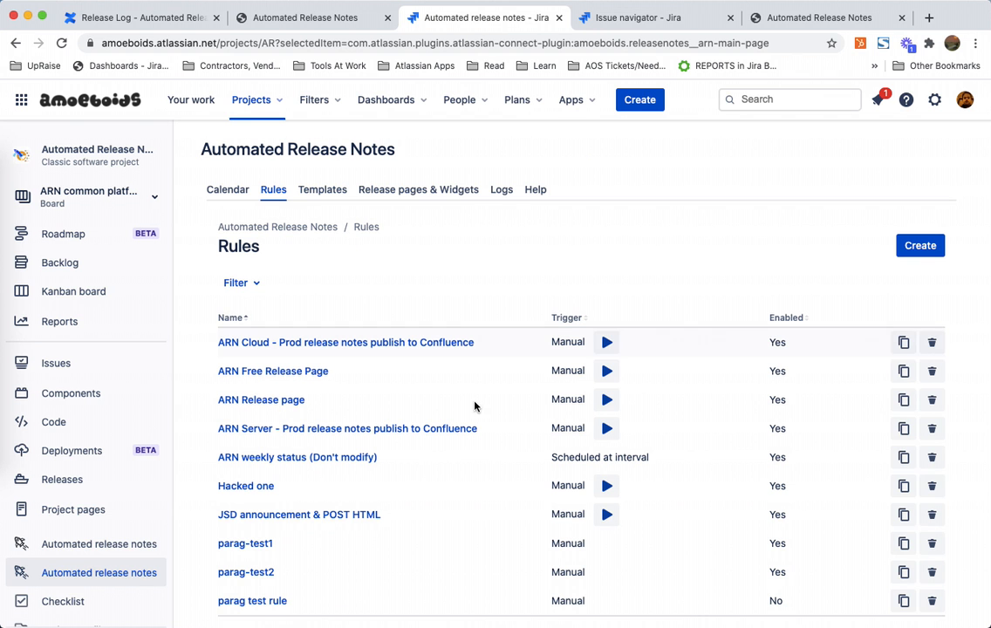
Step: Run the ARN Release page rule manually for the released version 21st August 2020
click(608, 401)
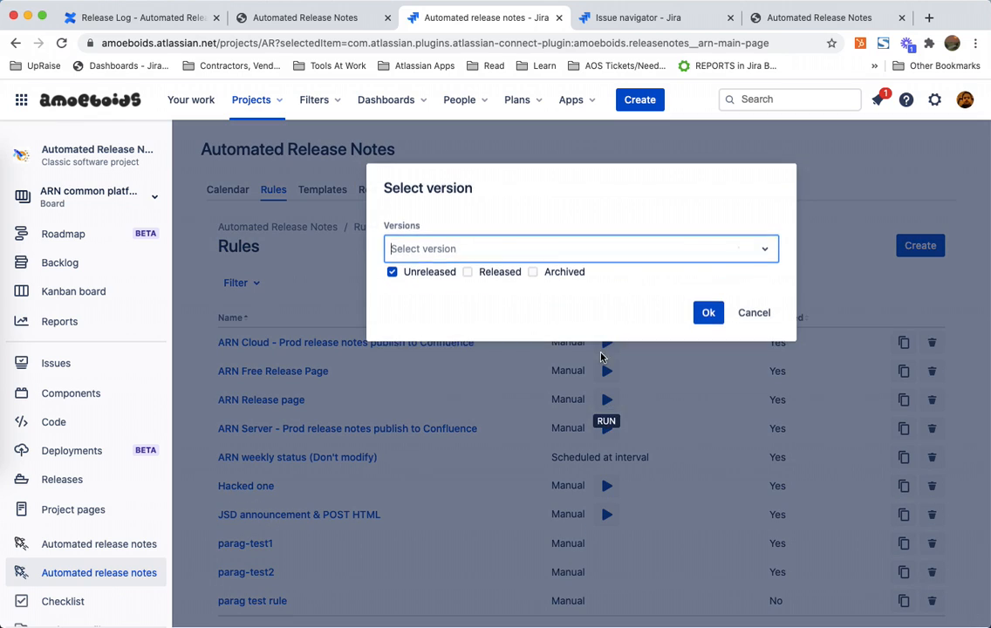
click(467, 271)
click(494, 255)
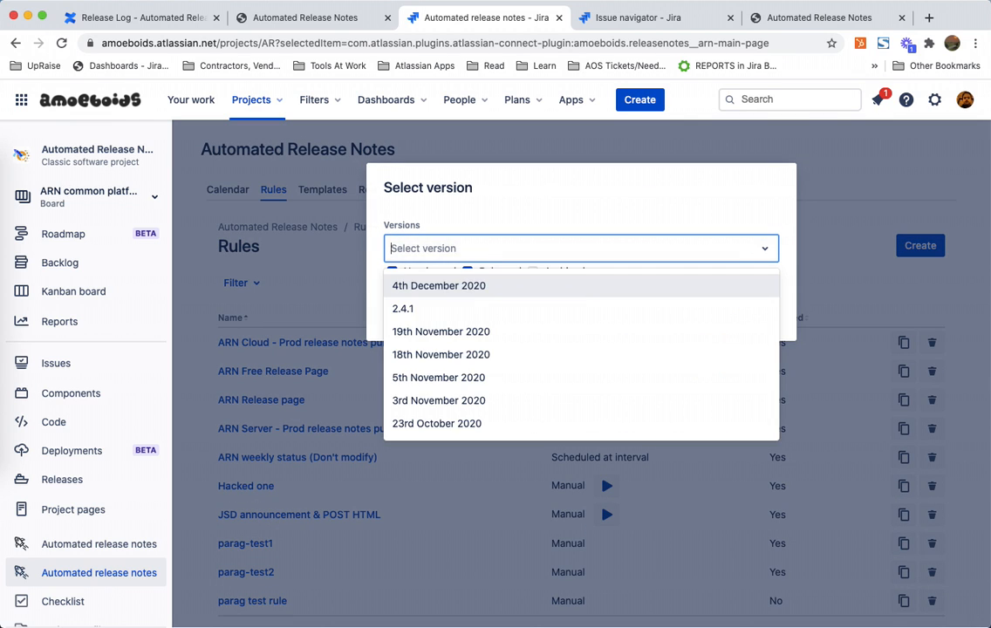
text(21)
click(463, 311)
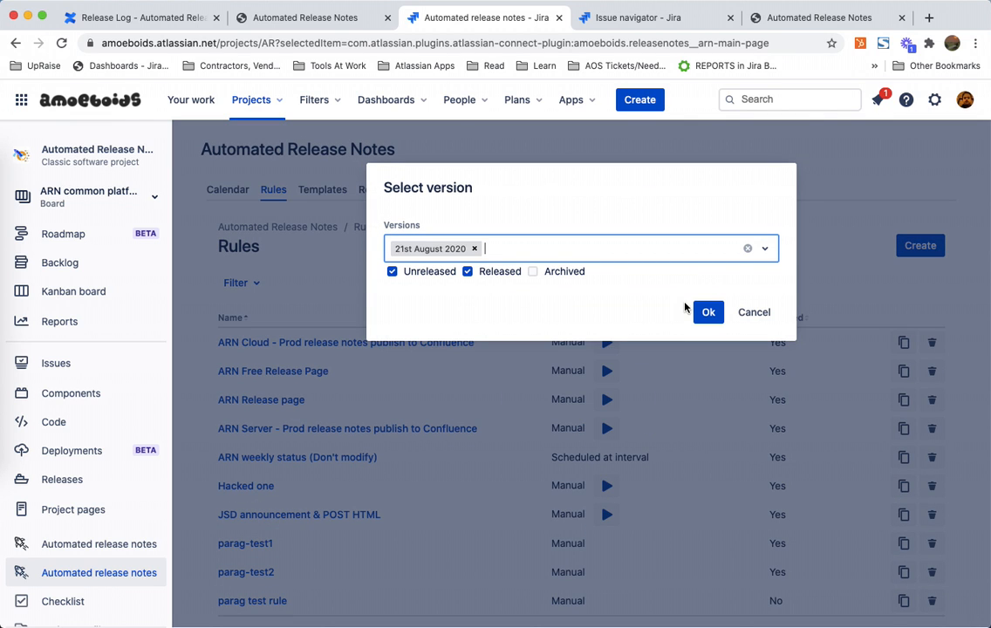
click(707, 311)
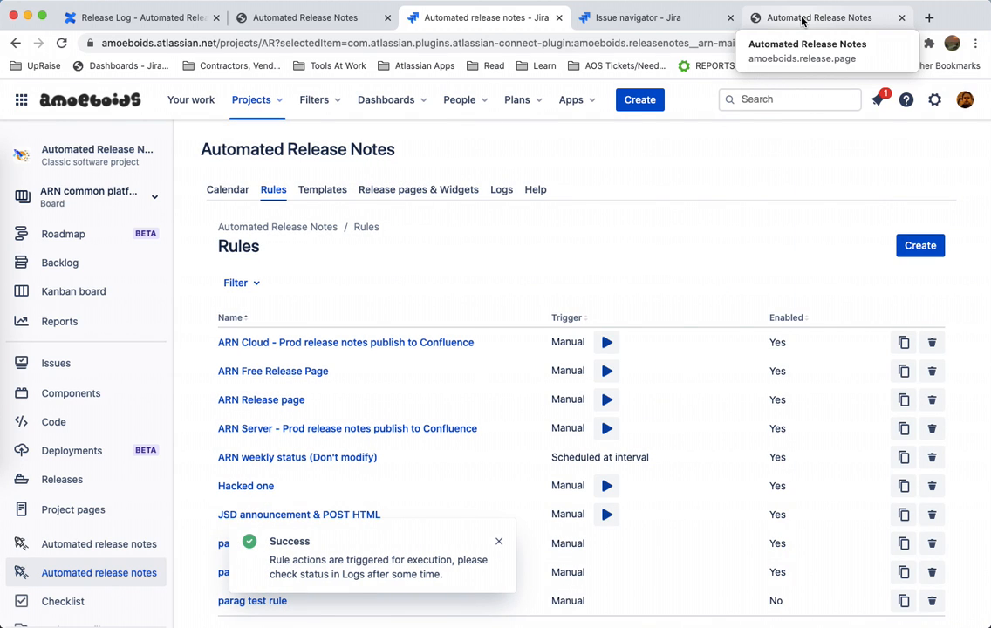
Step: Reload the public release page and open the details of the 10th August 2020 release on the Automated Release Notes release page
click(803, 19)
key(super+r)
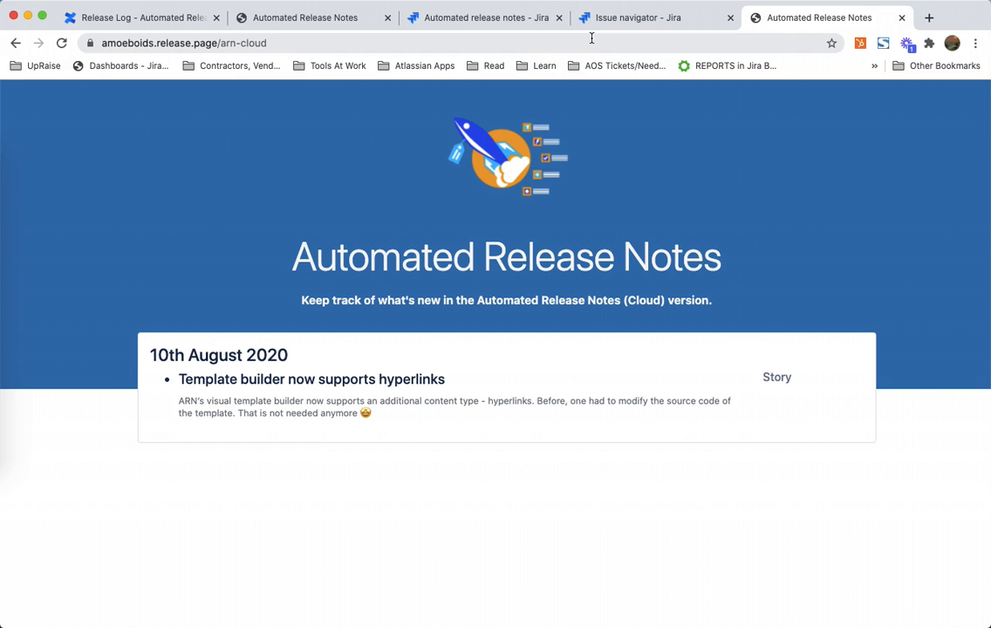
click(504, 18)
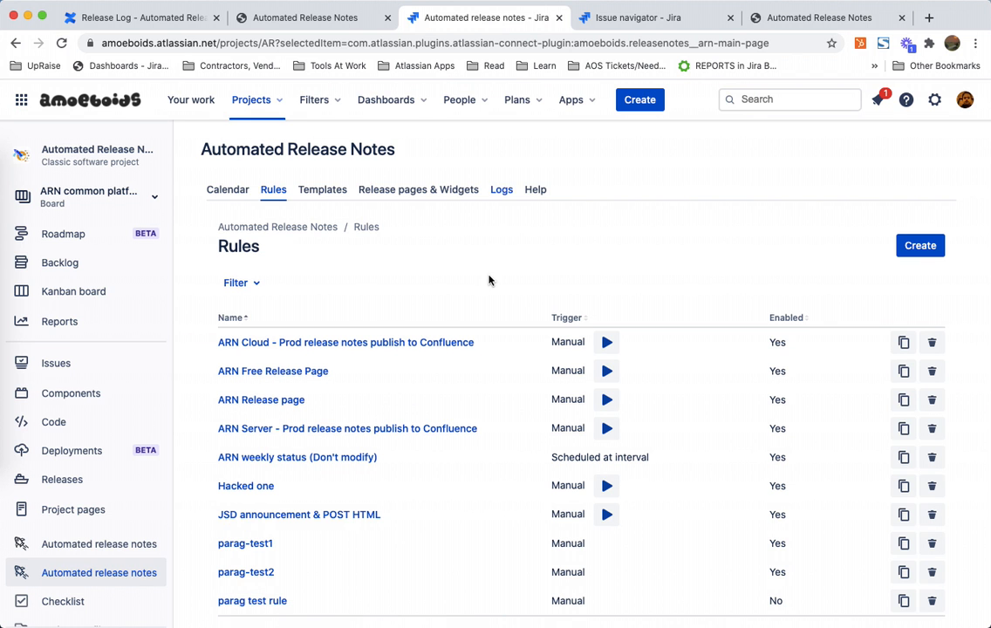
click(402, 191)
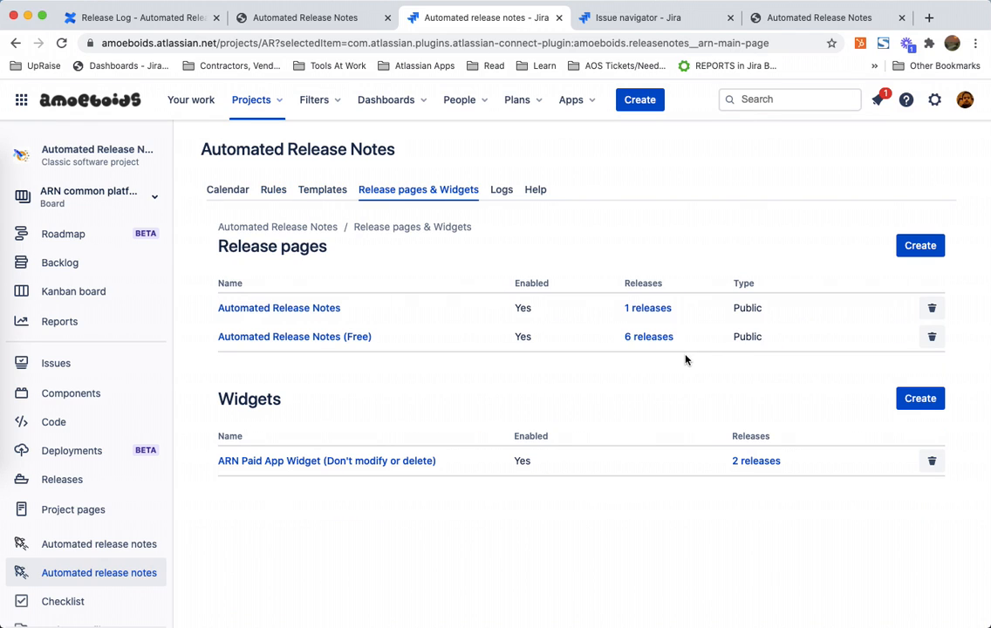
click(637, 307)
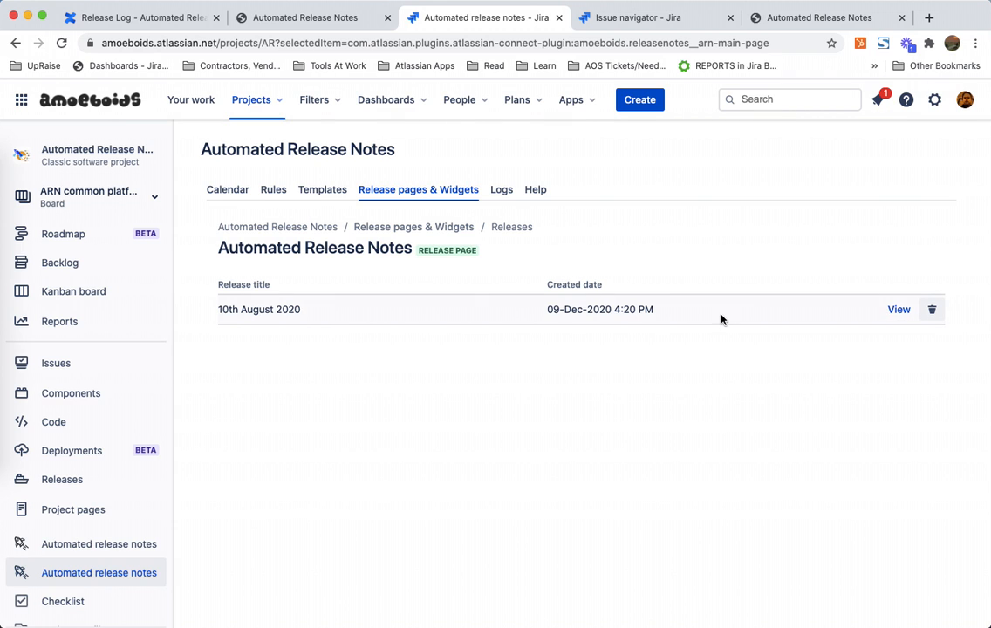
click(897, 310)
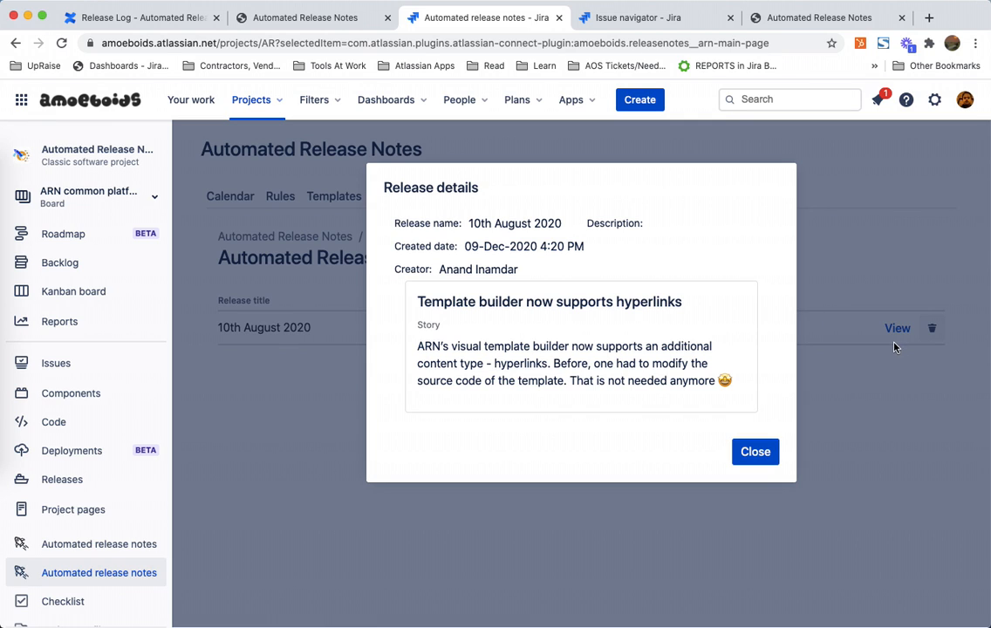
Step: Read the 10th August 2020 release details on the release page and close the details dialog
triple_click(579, 380)
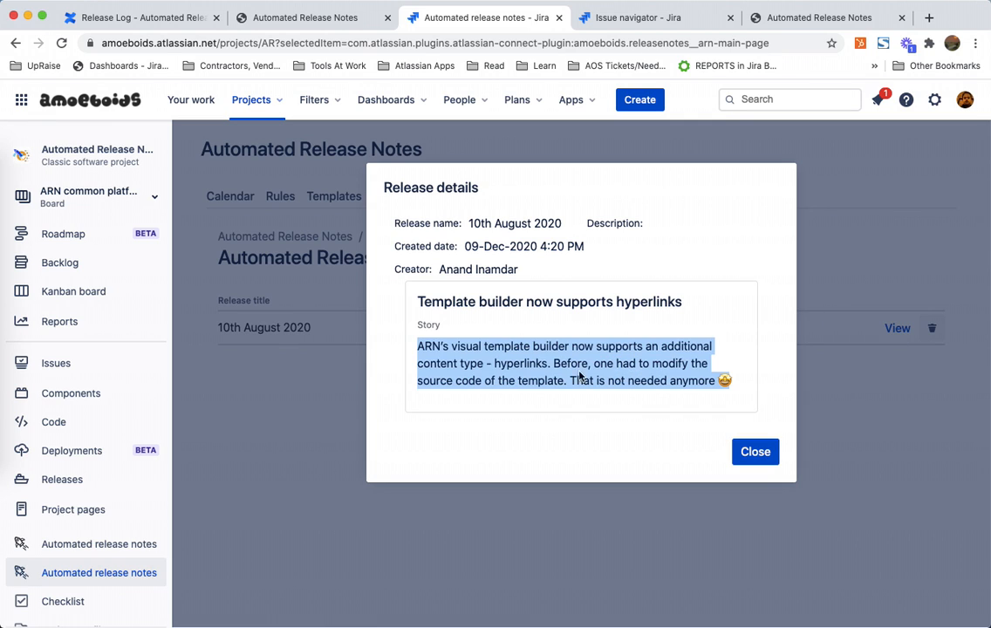
click(492, 366)
triple_click(492, 367)
click(484, 379)
triple_click(484, 379)
click(755, 452)
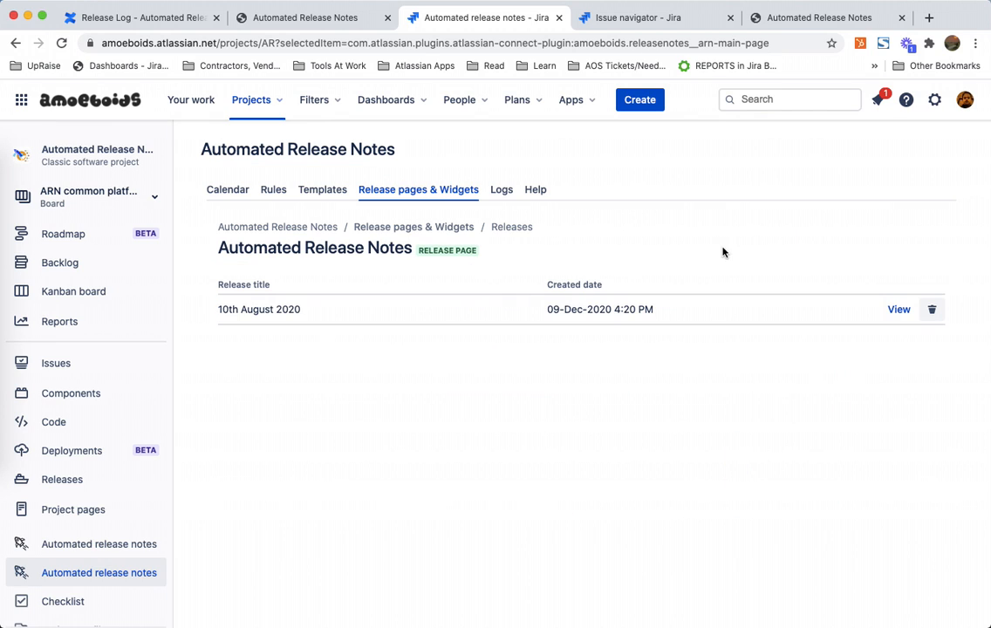
Step: Open the rule logs and check the latest ARN Release page run entry
click(501, 190)
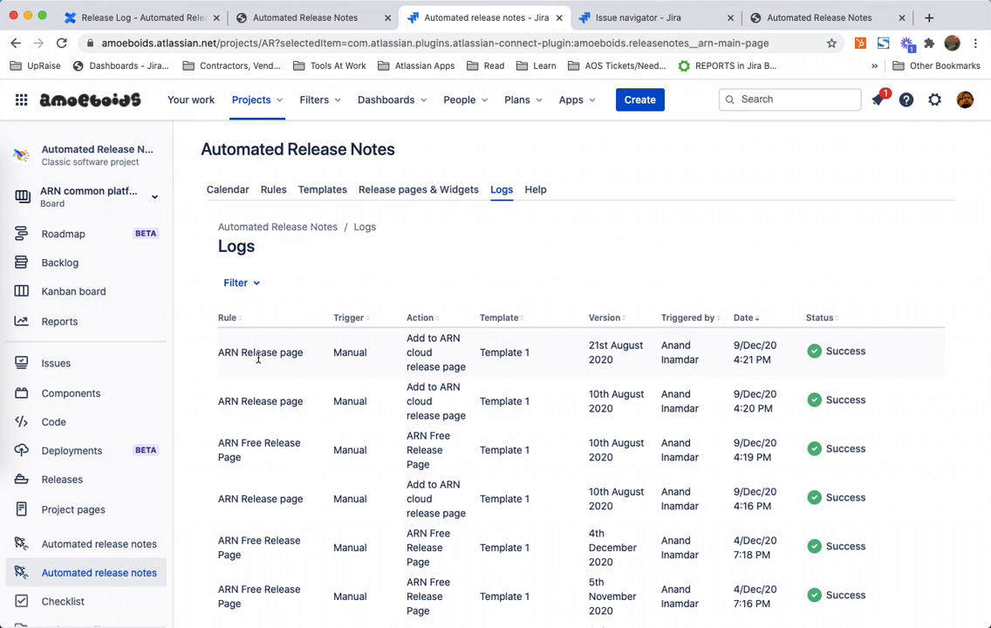
triple_click(231, 353)
triple_click(606, 352)
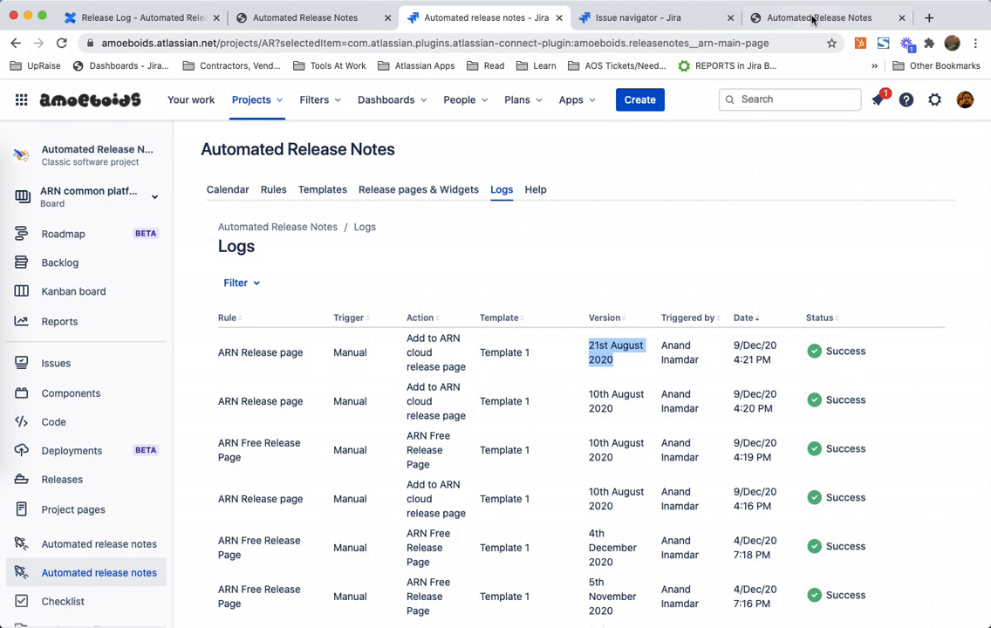
Step: Reload the public release page in its browser tab and read the 21st August 2020 release entry
click(752, 17)
key(super+r)
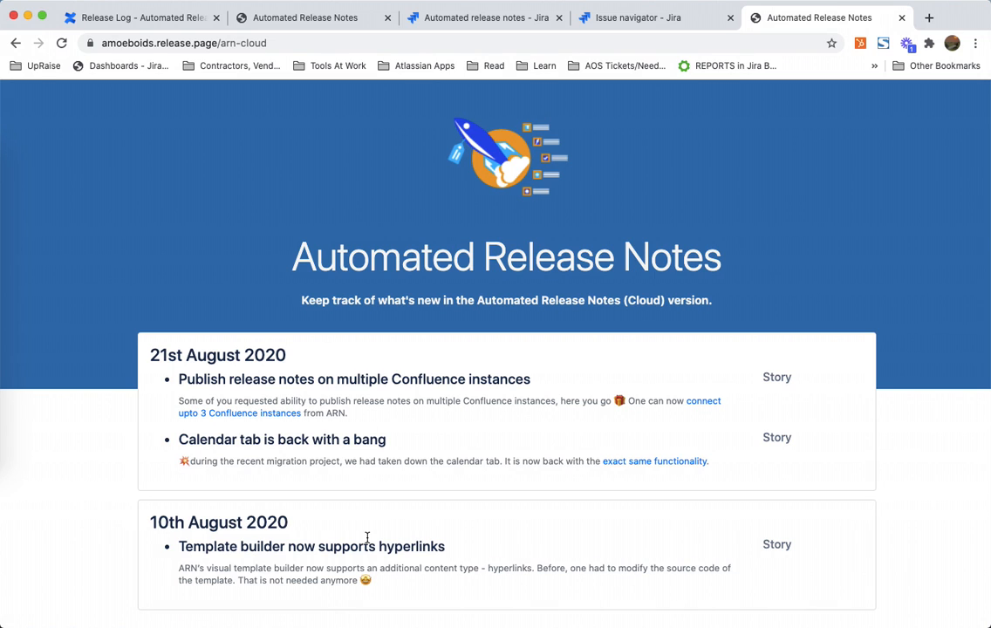
triple_click(328, 539)
triple_click(361, 380)
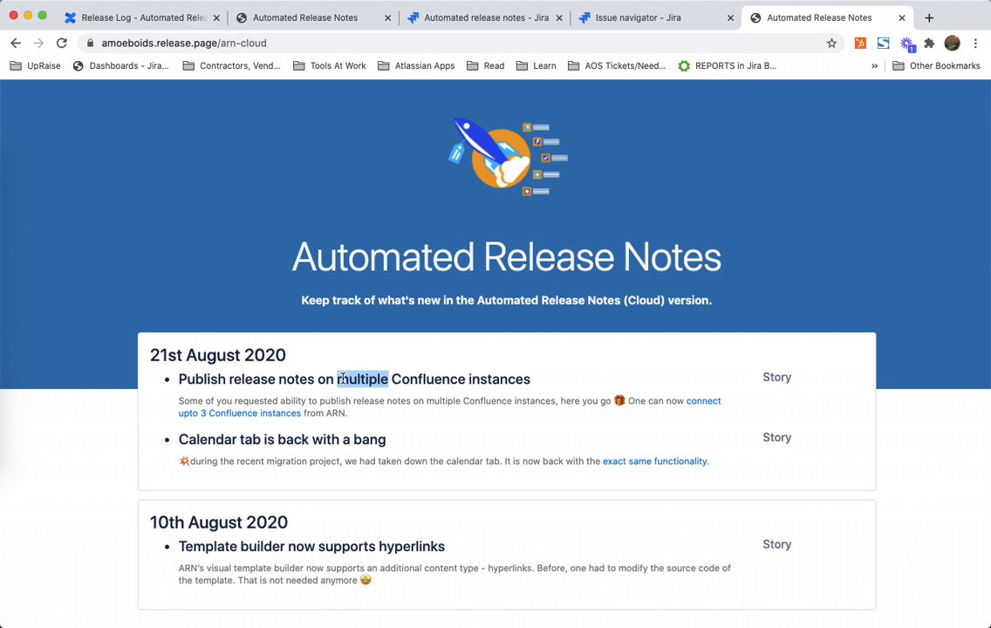
click(422, 419)
triple_click(422, 419)
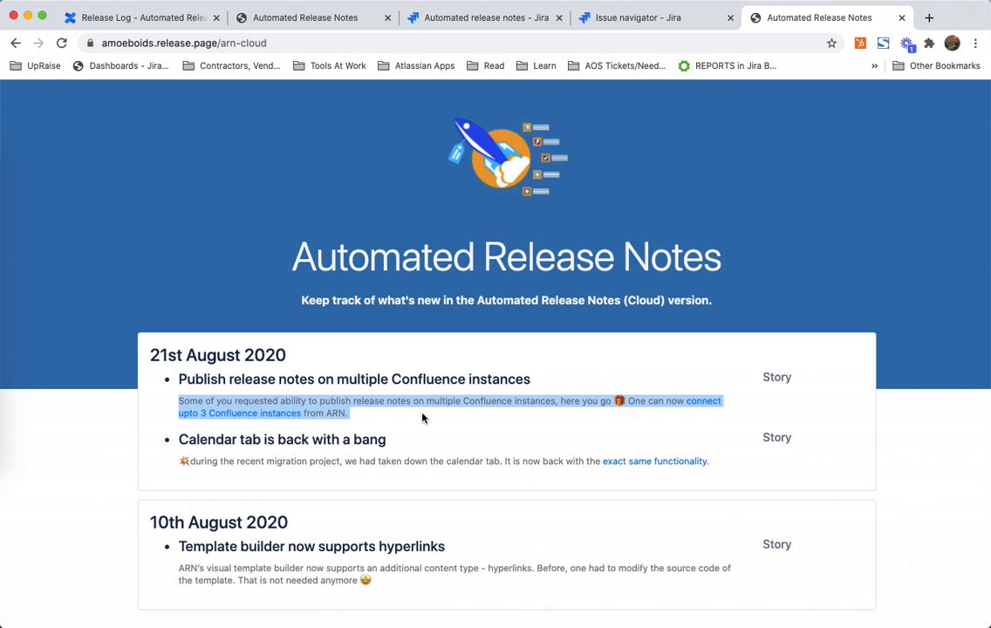
Step: Run the ARN Release page rule manually for the released version 3rd September 2020
click(447, 20)
click(273, 190)
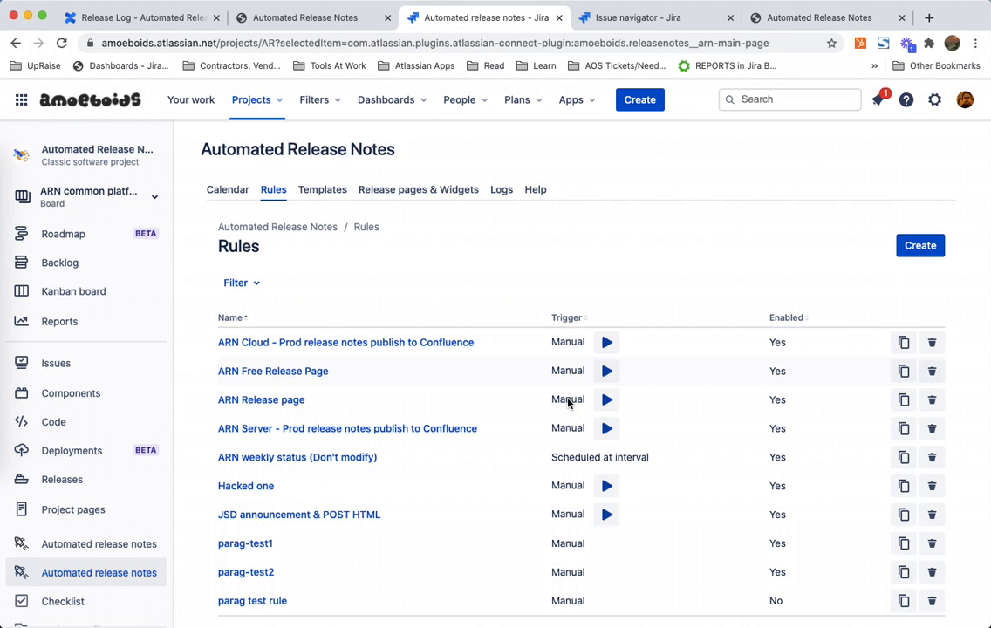
click(607, 399)
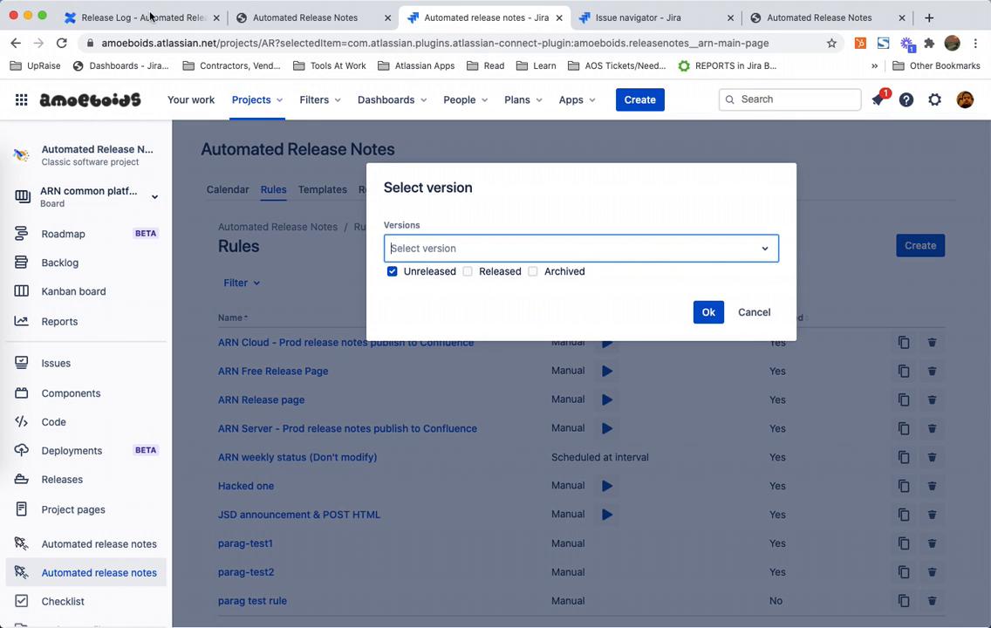
click(151, 15)
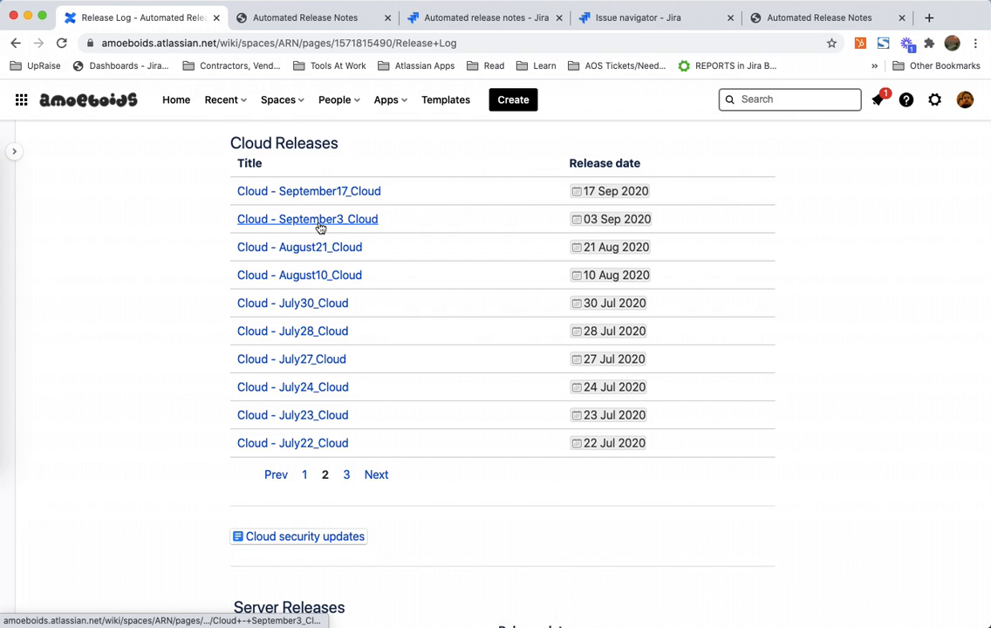
click(453, 15)
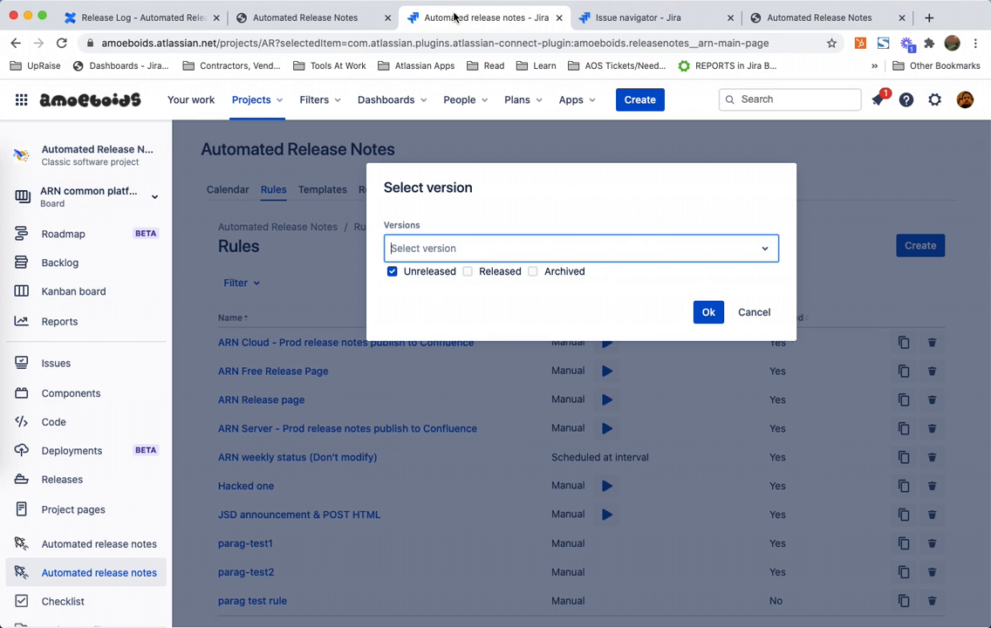
click(469, 273)
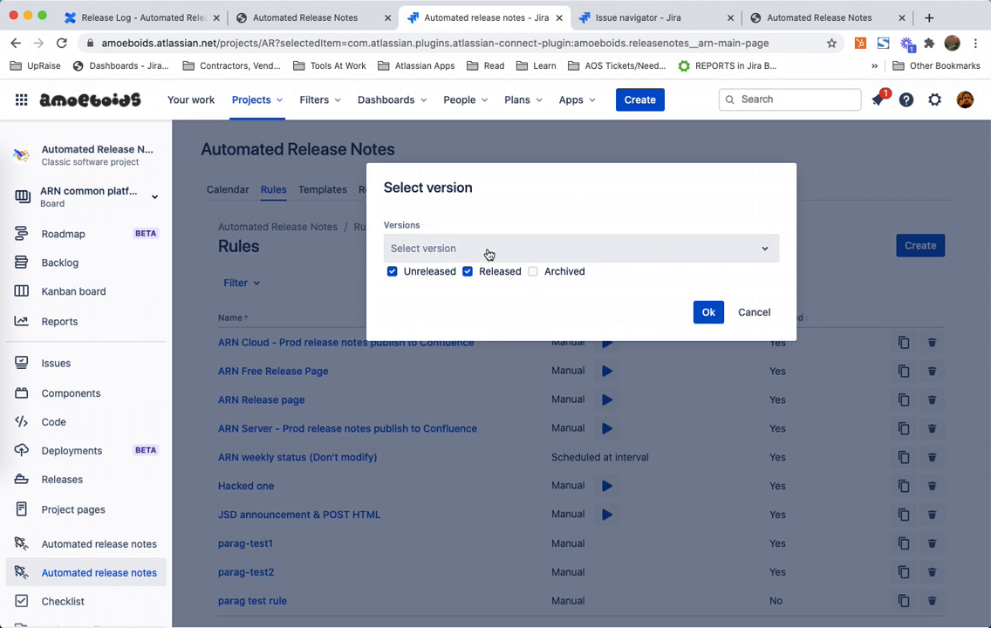
click(491, 254)
text(3)
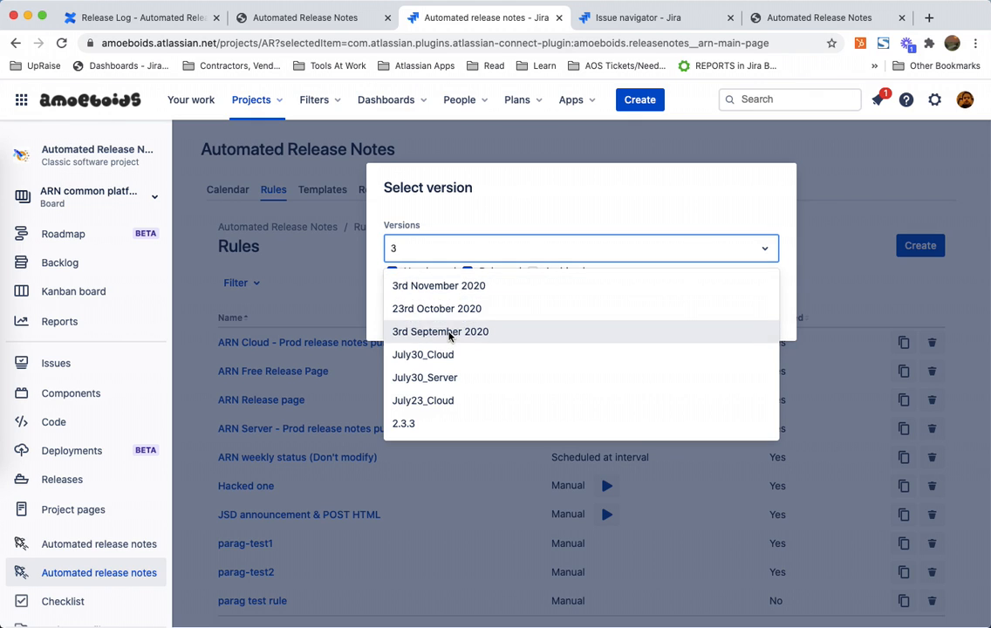
click(450, 330)
click(710, 314)
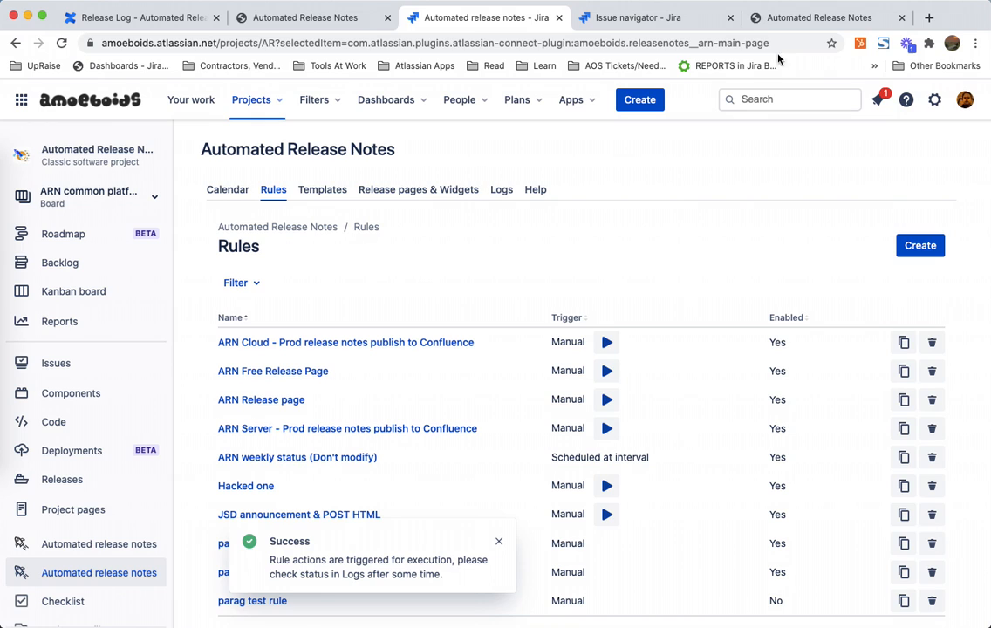
Step: Reload the public release page and review its published release entries
click(814, 18)
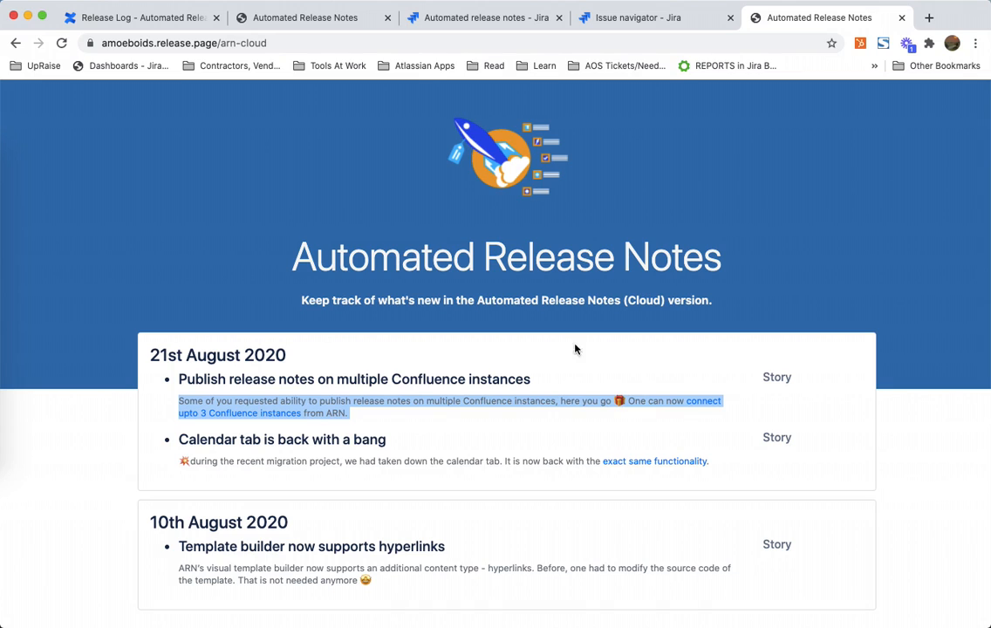
double_click(541, 361)
click(512, 370)
triple_click(512, 372)
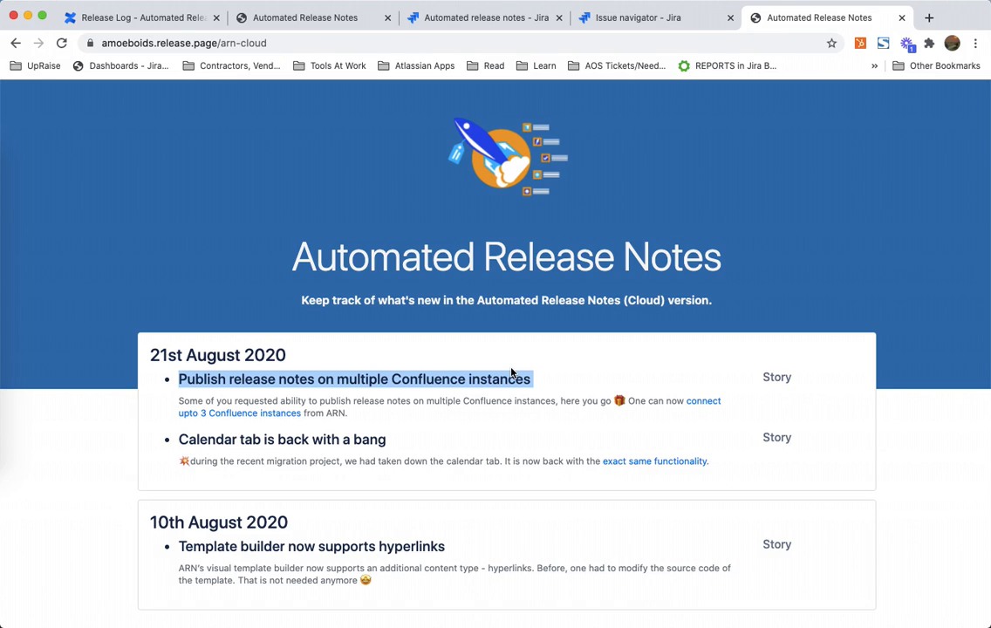
key(super+r)
scroll(512, 372, down, 1)
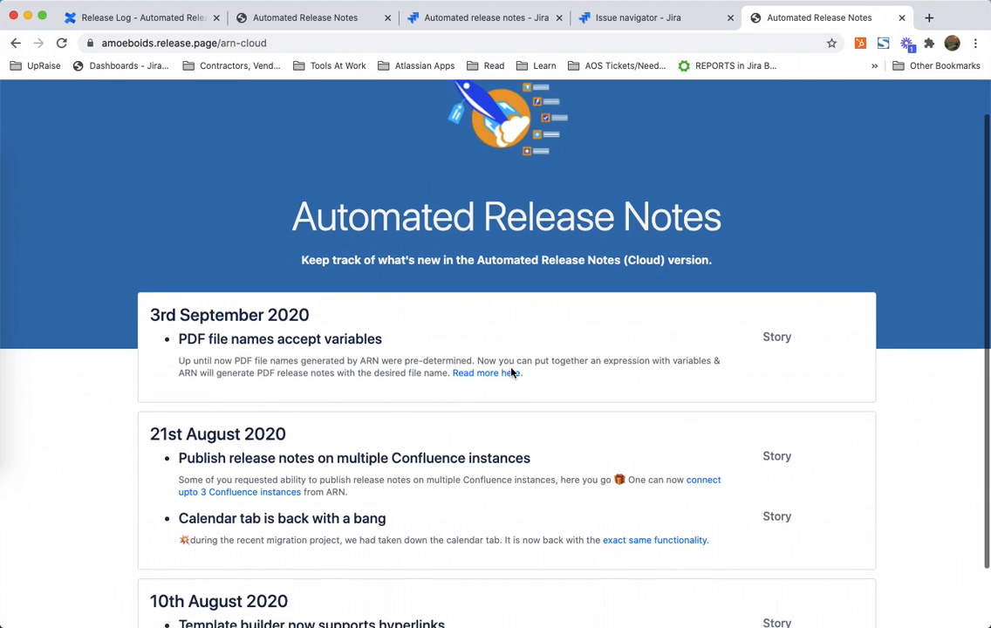
scroll(512, 372, down, 2)
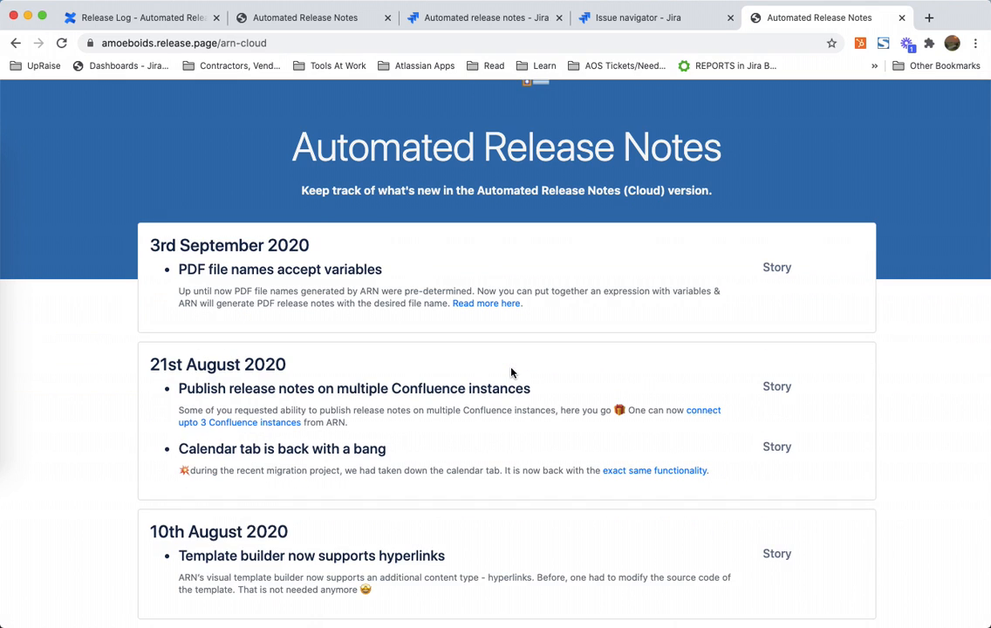
scroll(512, 372, up, 3)
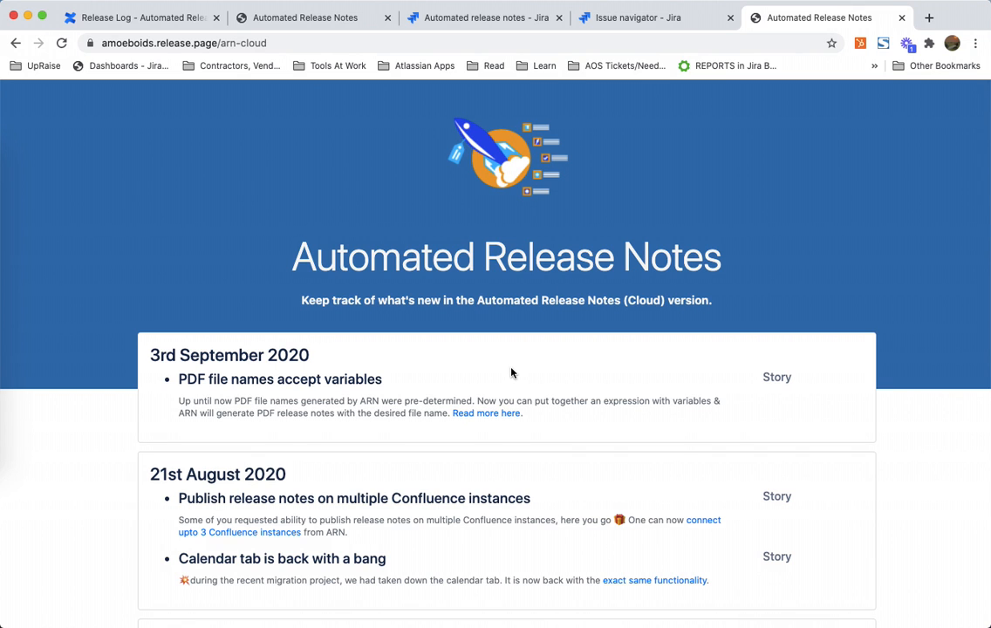
scroll(512, 372, down, 3)
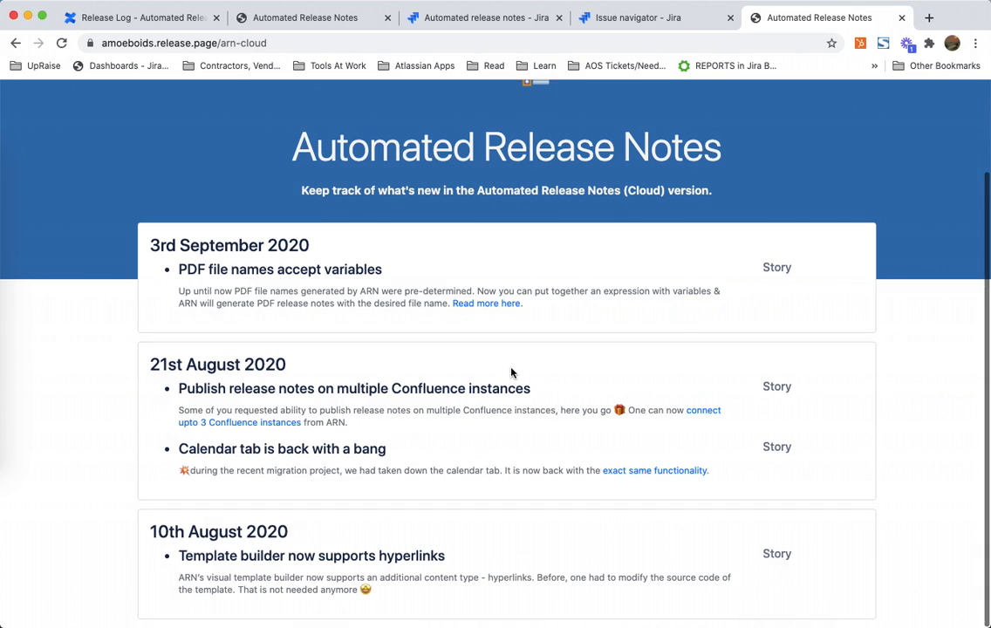
scroll(512, 372, up, 3)
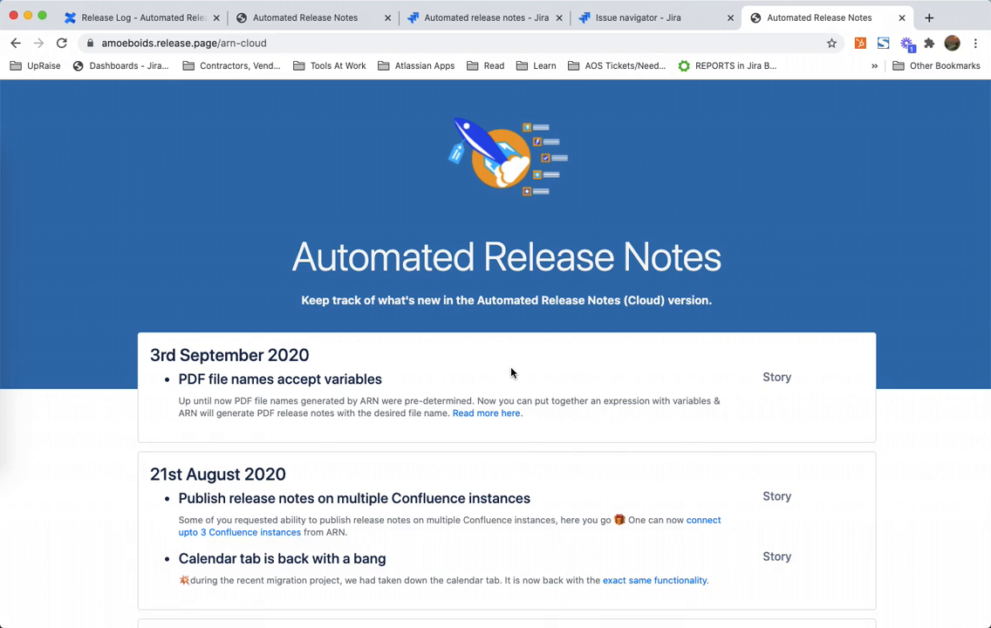